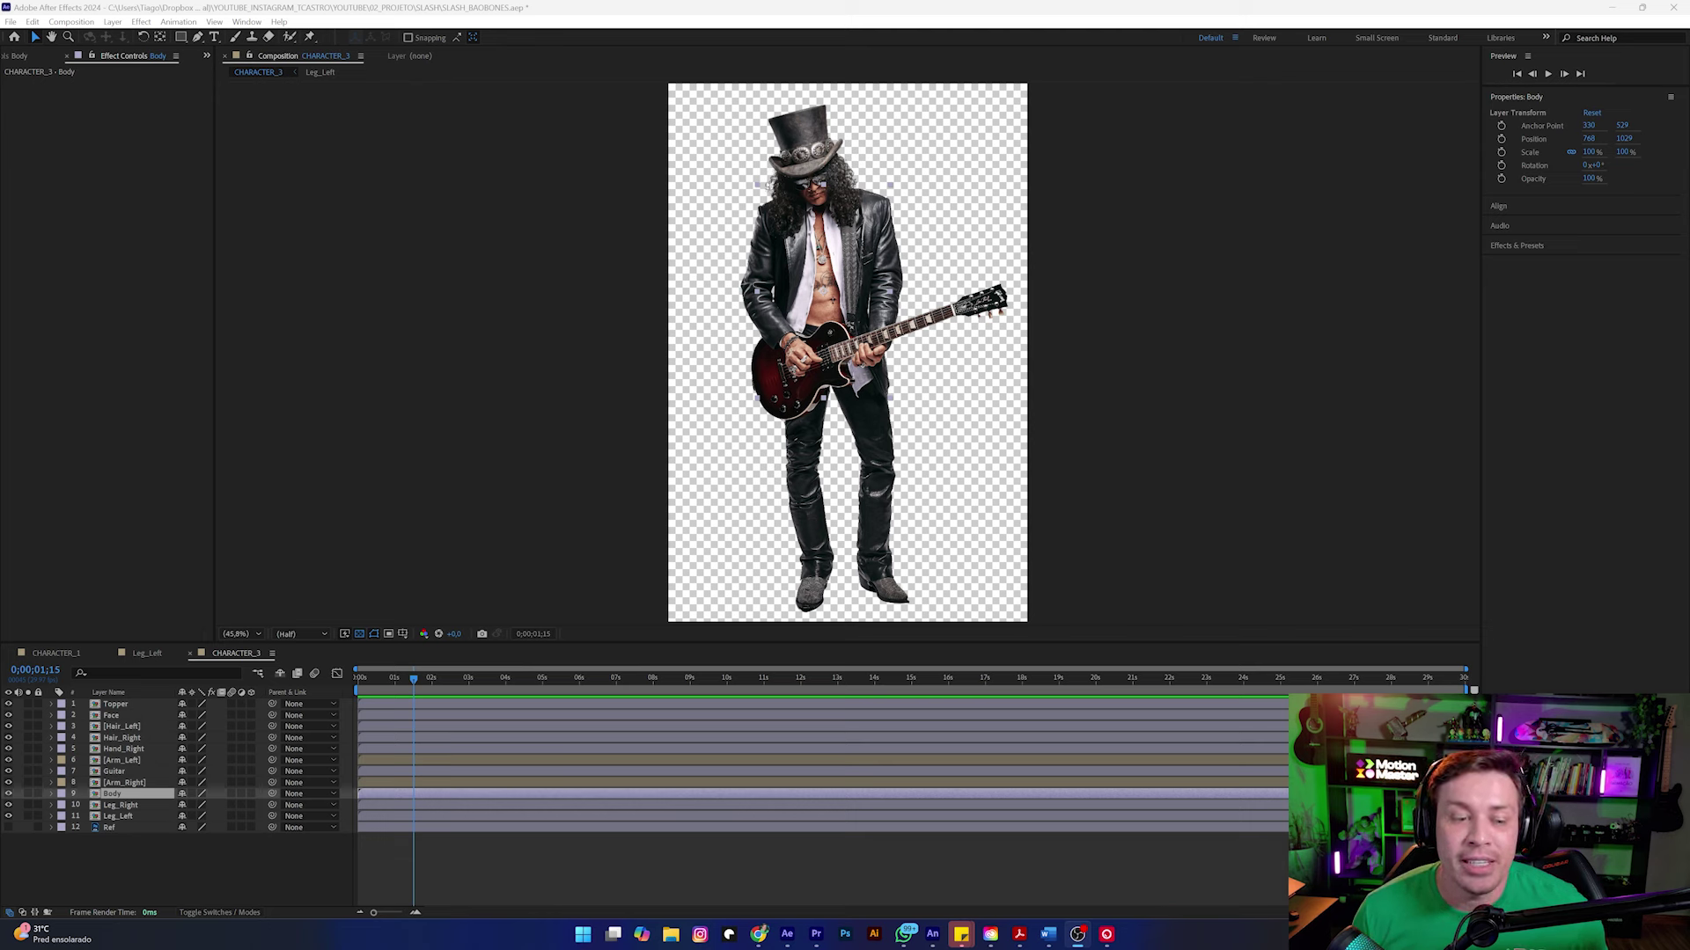
# Step: Solo the legs, body, arms, guitar, hand and hair layers in turn to review each part
pyautogui.click(28, 816)
pyautogui.click(27, 804)
pyautogui.click(28, 794)
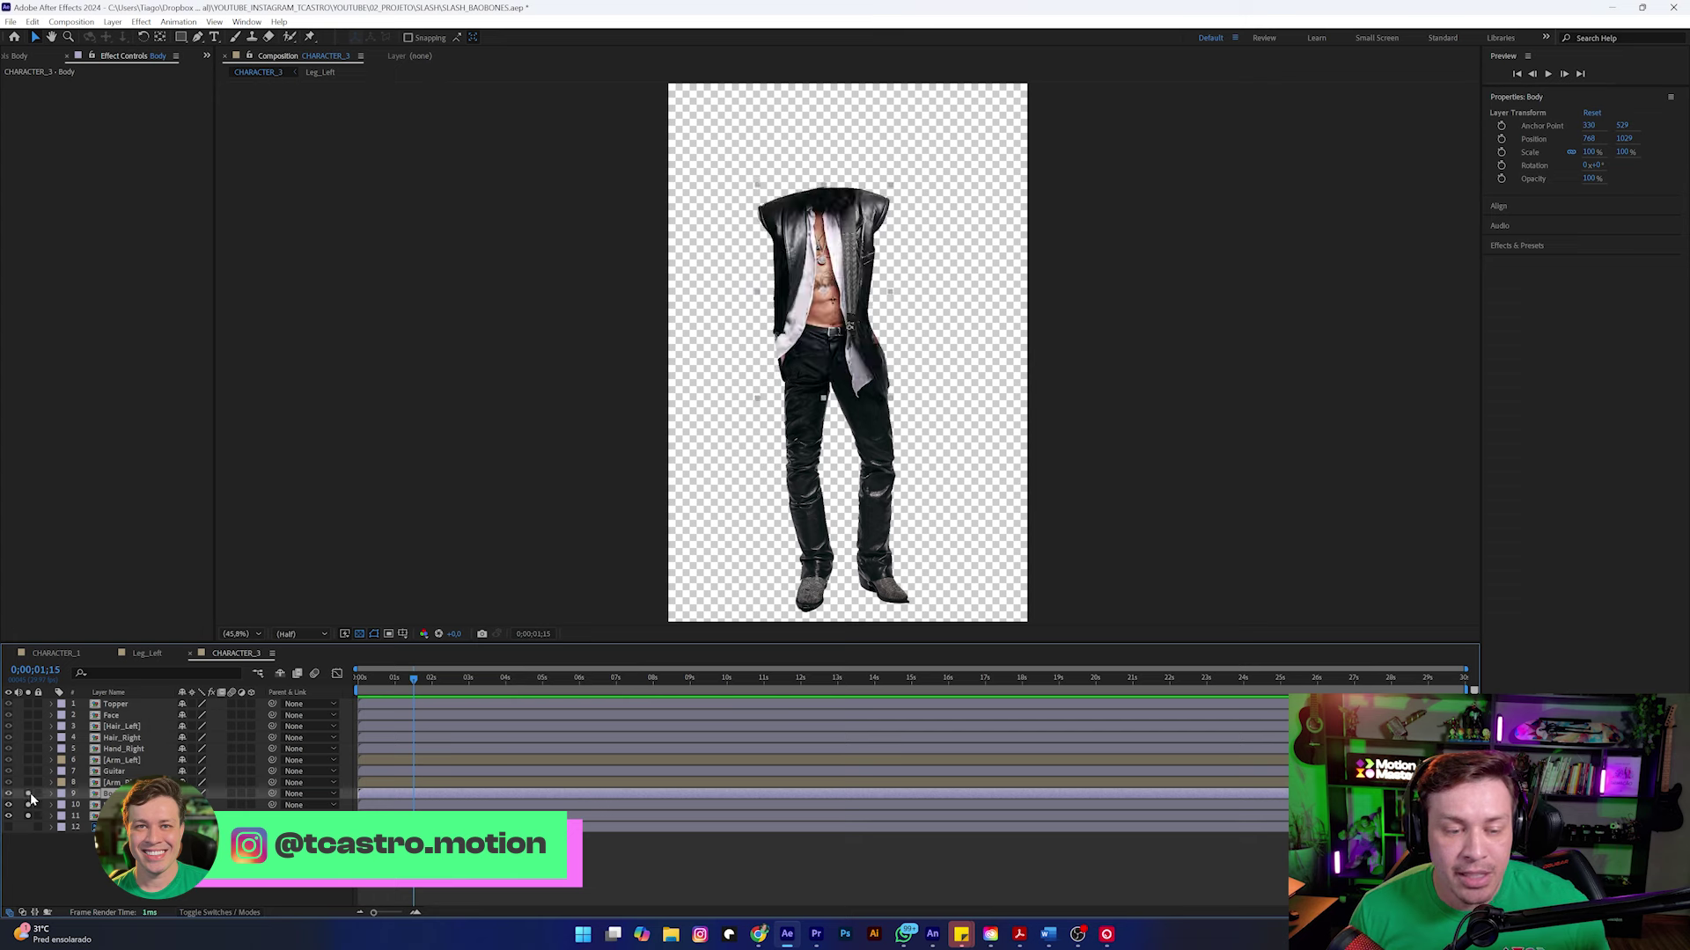
pyautogui.click(27, 782)
pyautogui.click(28, 771)
pyautogui.click(27, 759)
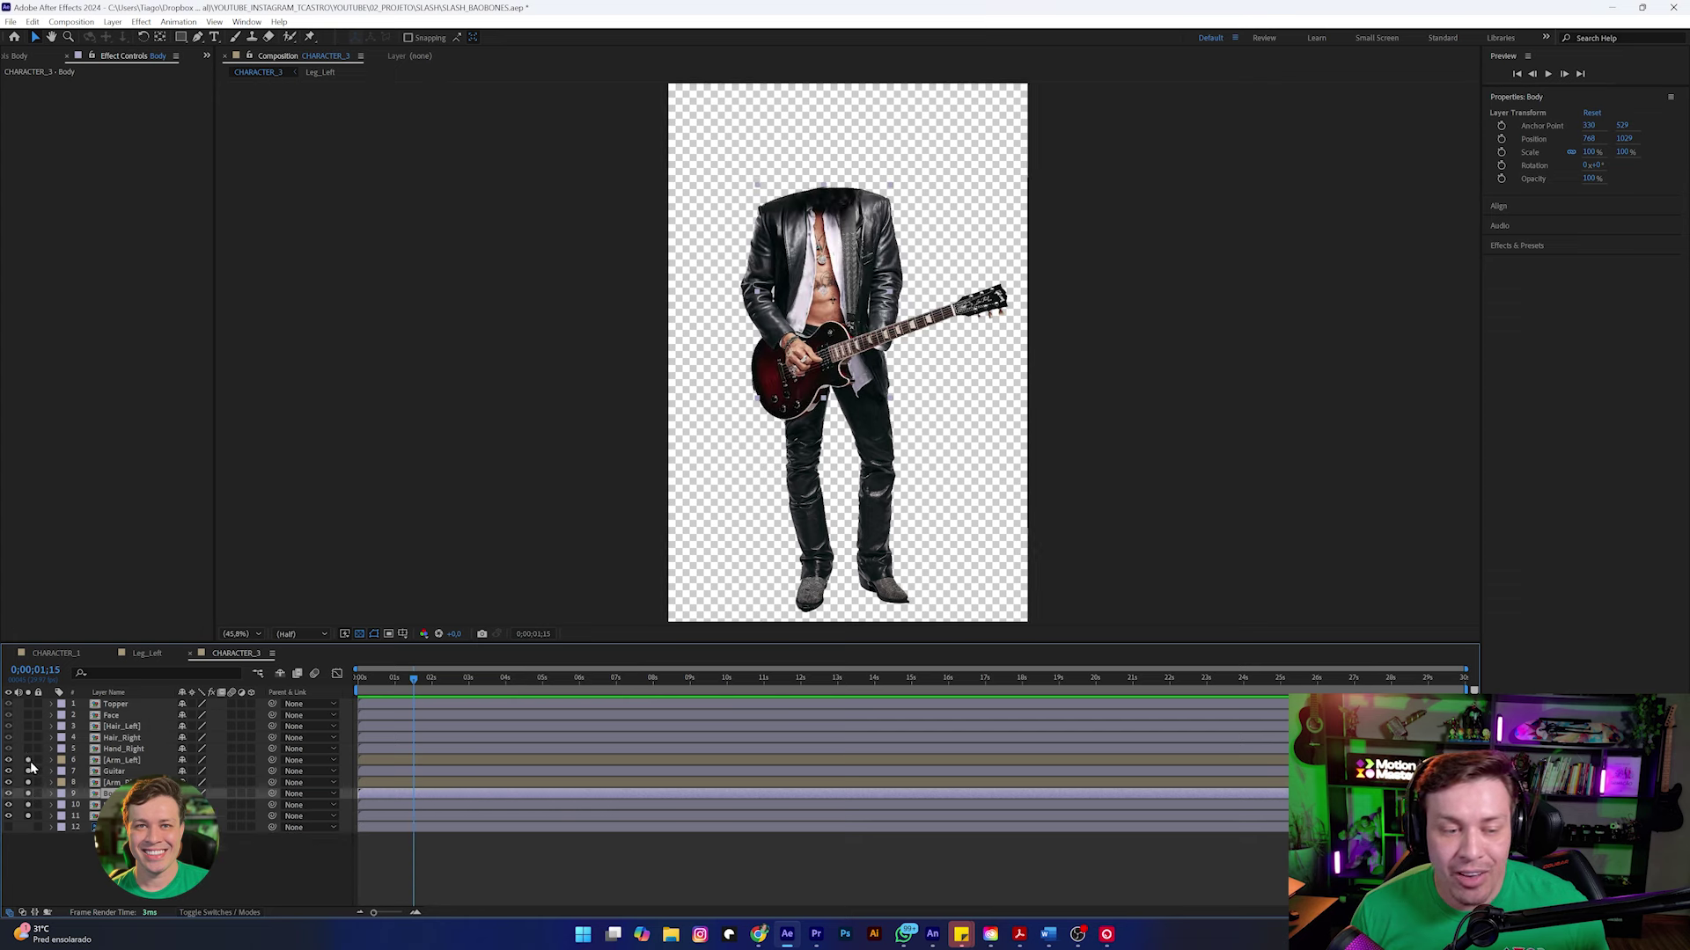
pyautogui.click(27, 749)
pyautogui.click(27, 737)
pyautogui.click(27, 726)
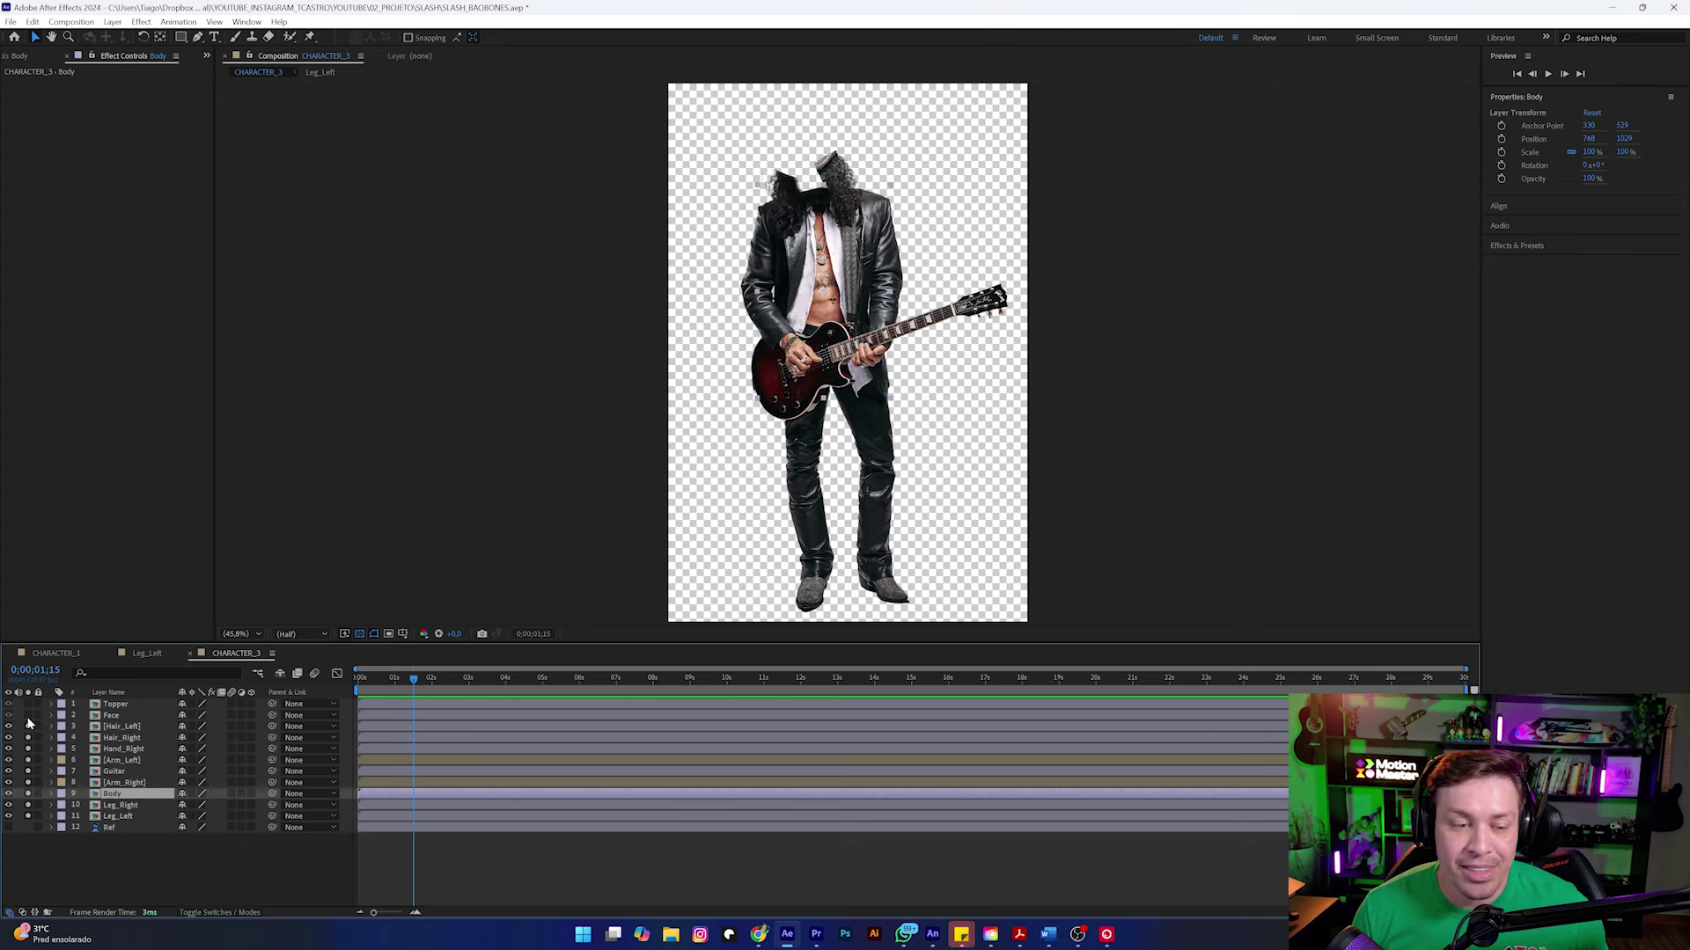
# Step: Solo the Topper hat, then clear all solos and isolate only the Body layer
pyautogui.click(27, 705)
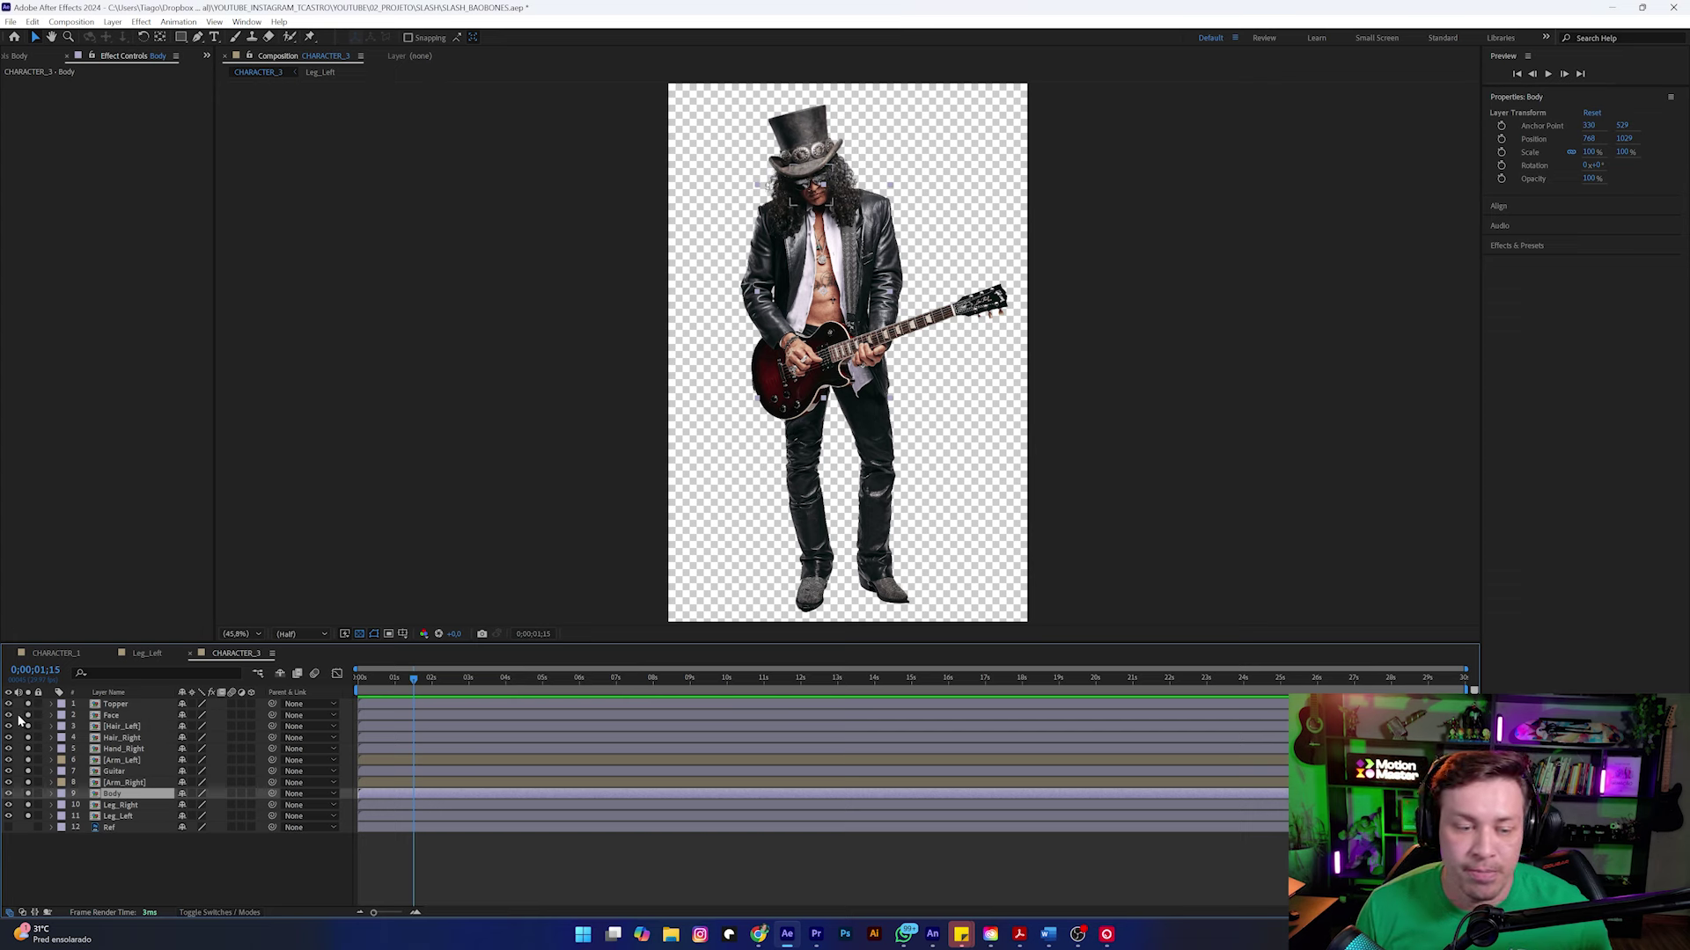
pyautogui.moveTo(28, 715); pyautogui.dragTo(28, 817)
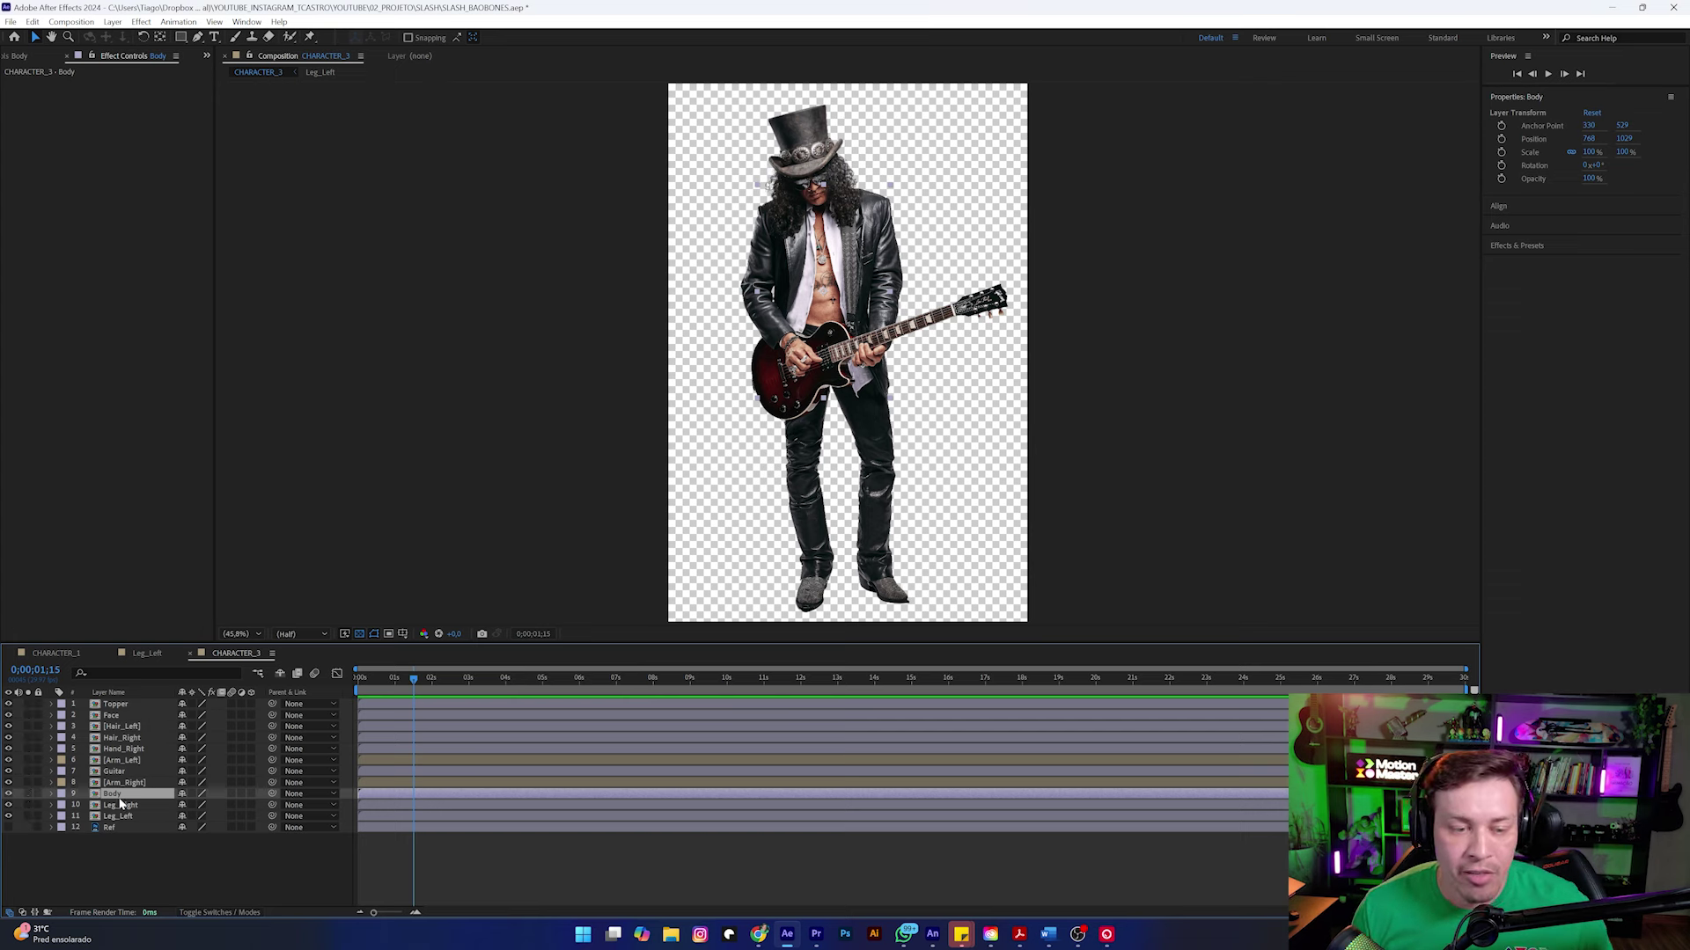
pyautogui.click(27, 793)
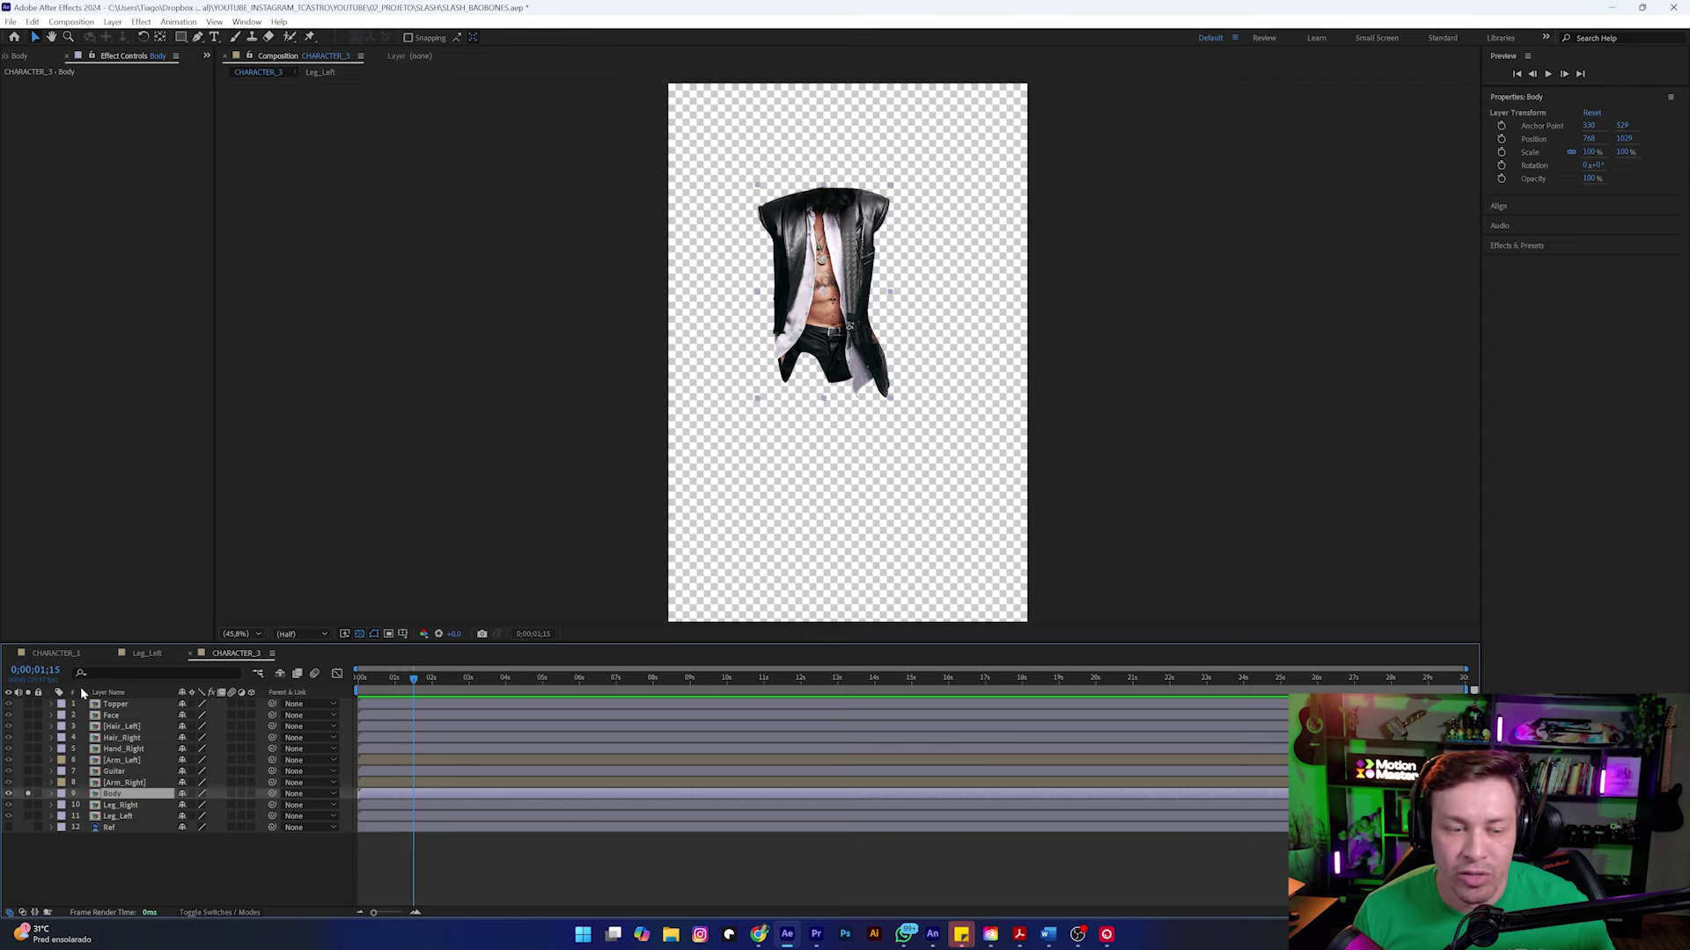
# Step: Apply Bones to the Body layer and move the lower joint to reshape the torso
pyautogui.hotkey('ctrl', 'space')
pyautogui.write('bones')
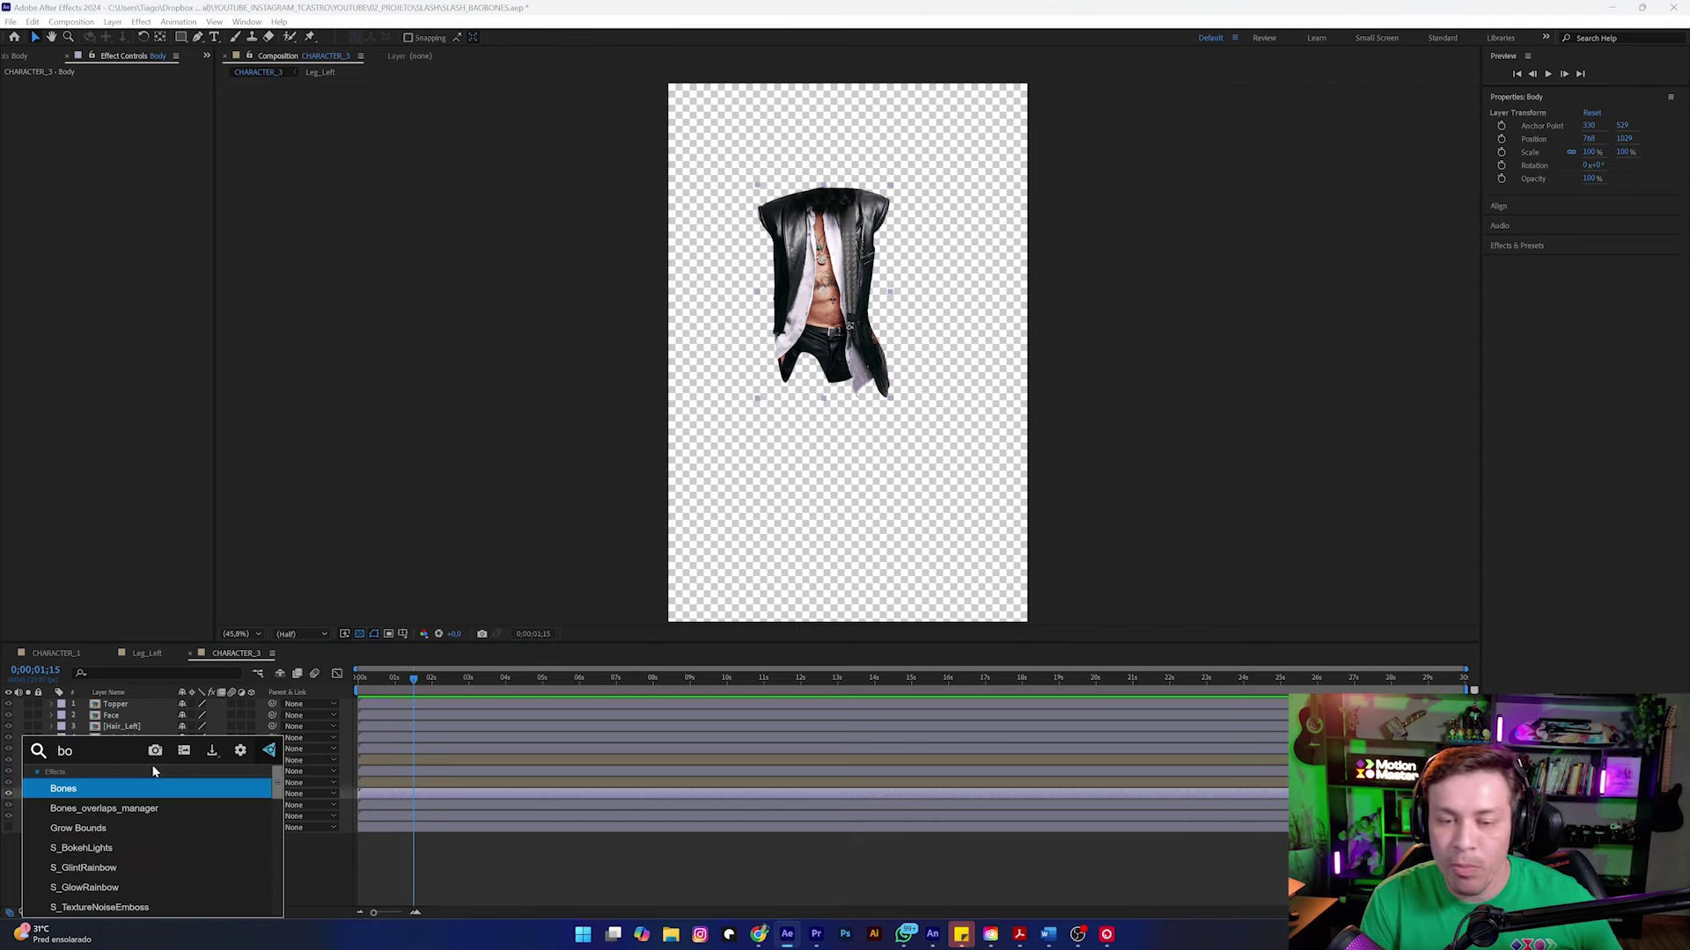
pyautogui.press('Return')
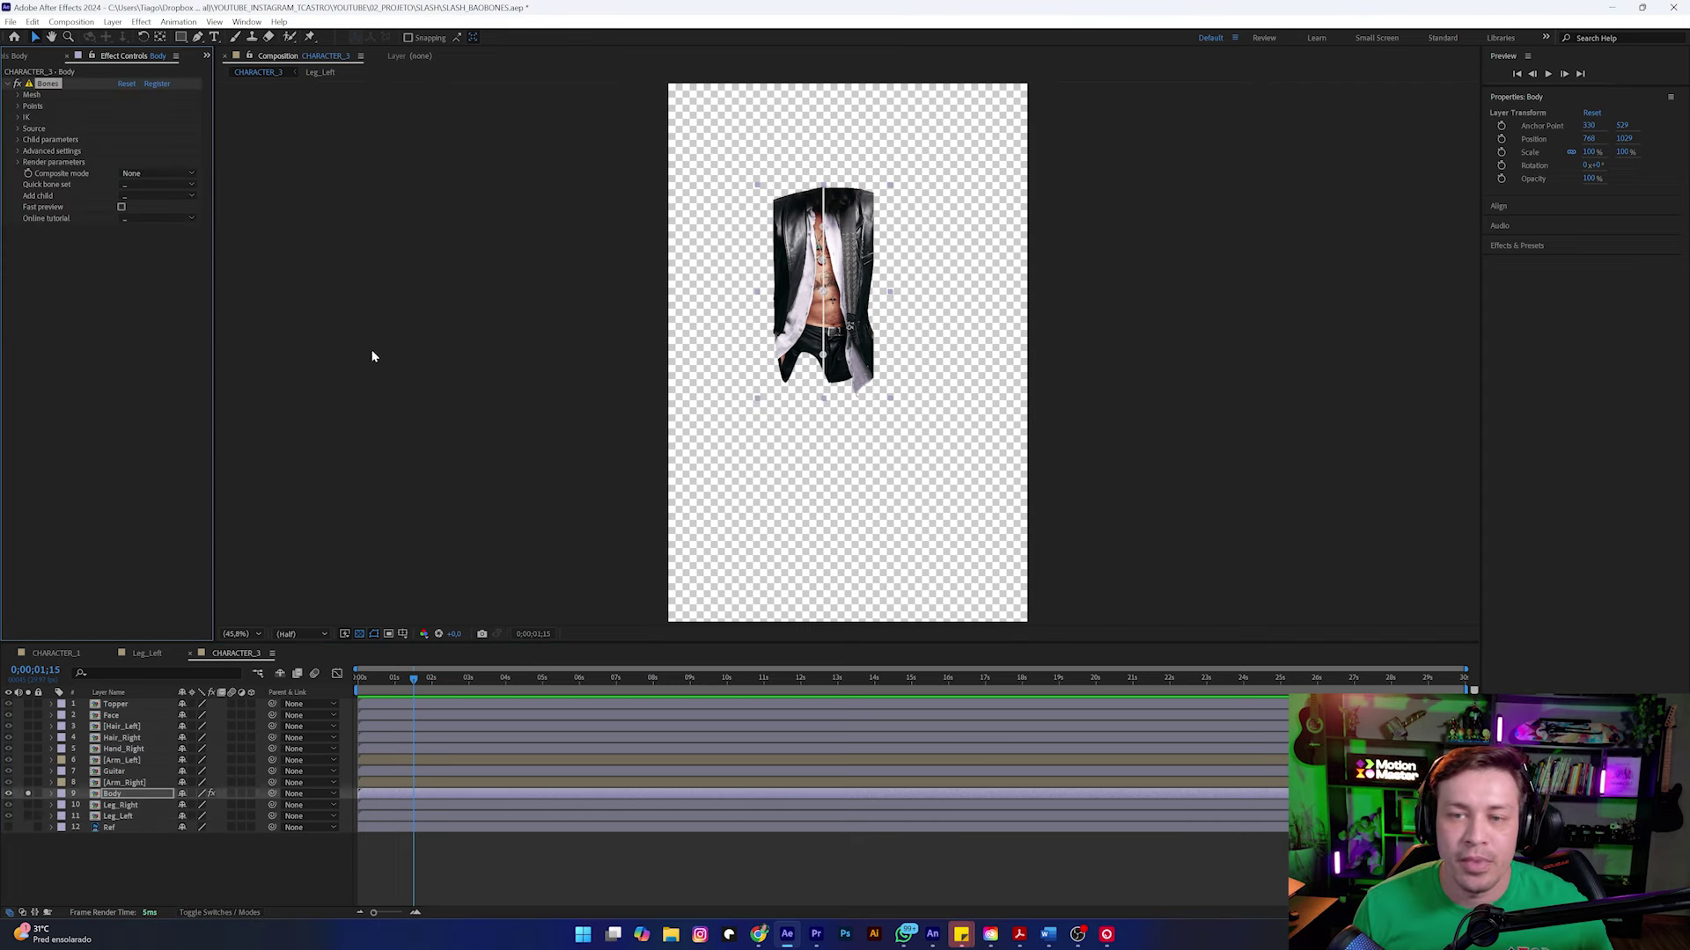
pyautogui.press('.')
pyautogui.press('.')
pyautogui.press('.')
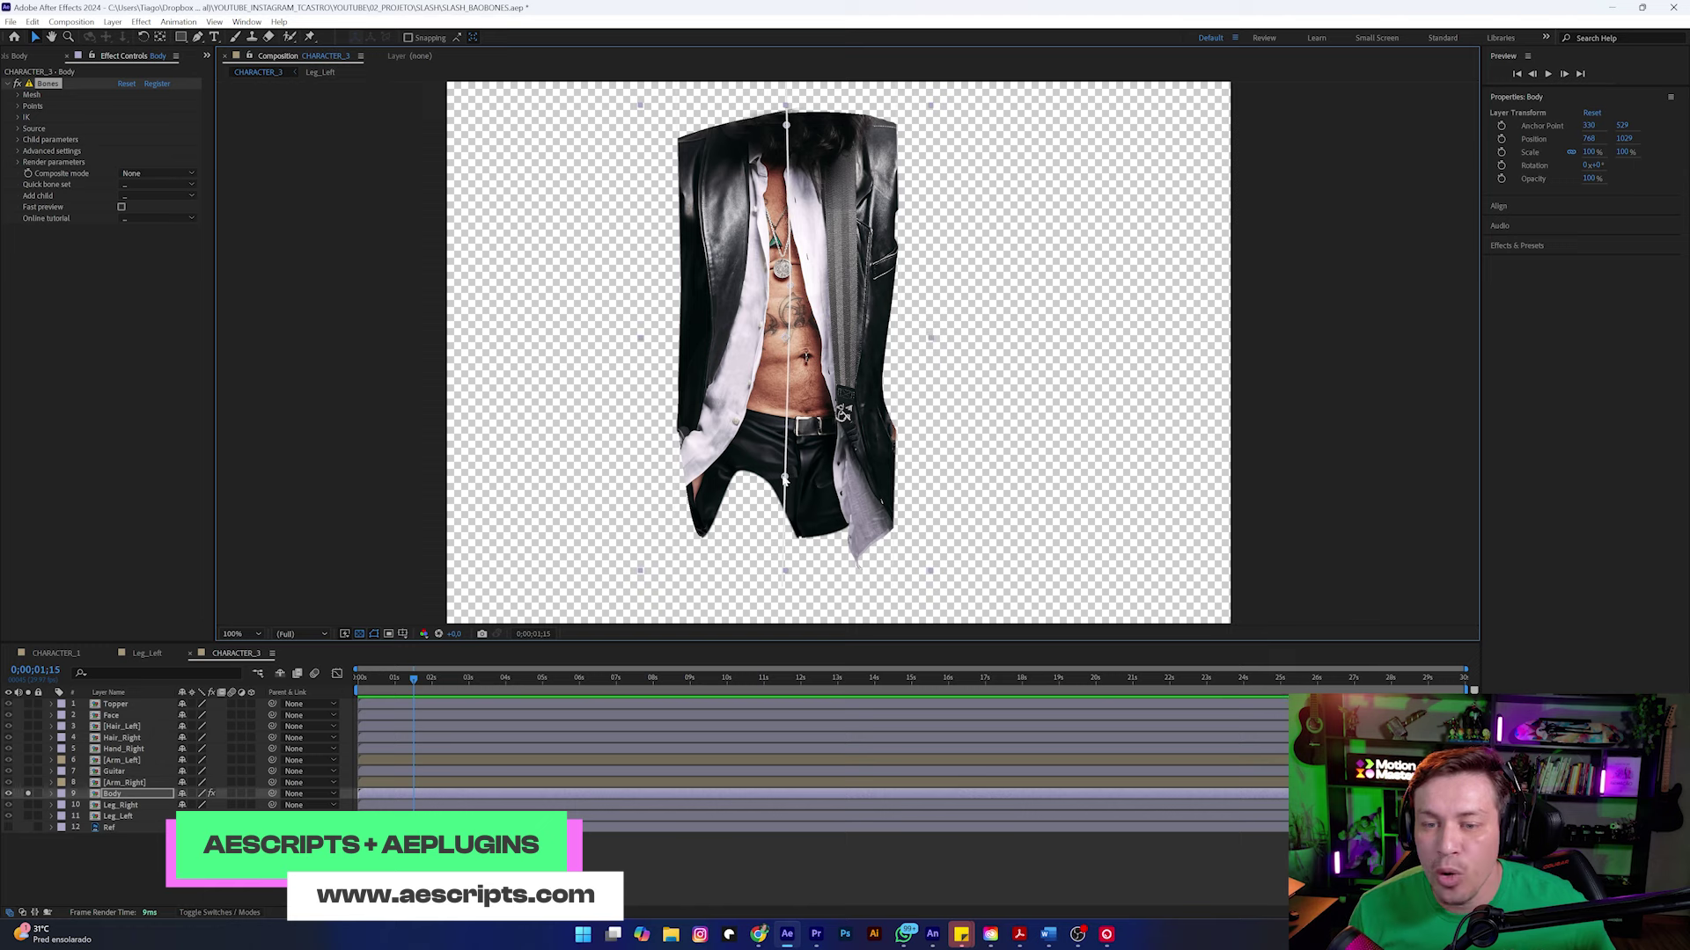
pyautogui.moveTo(784, 479); pyautogui.dragTo(799, 456)
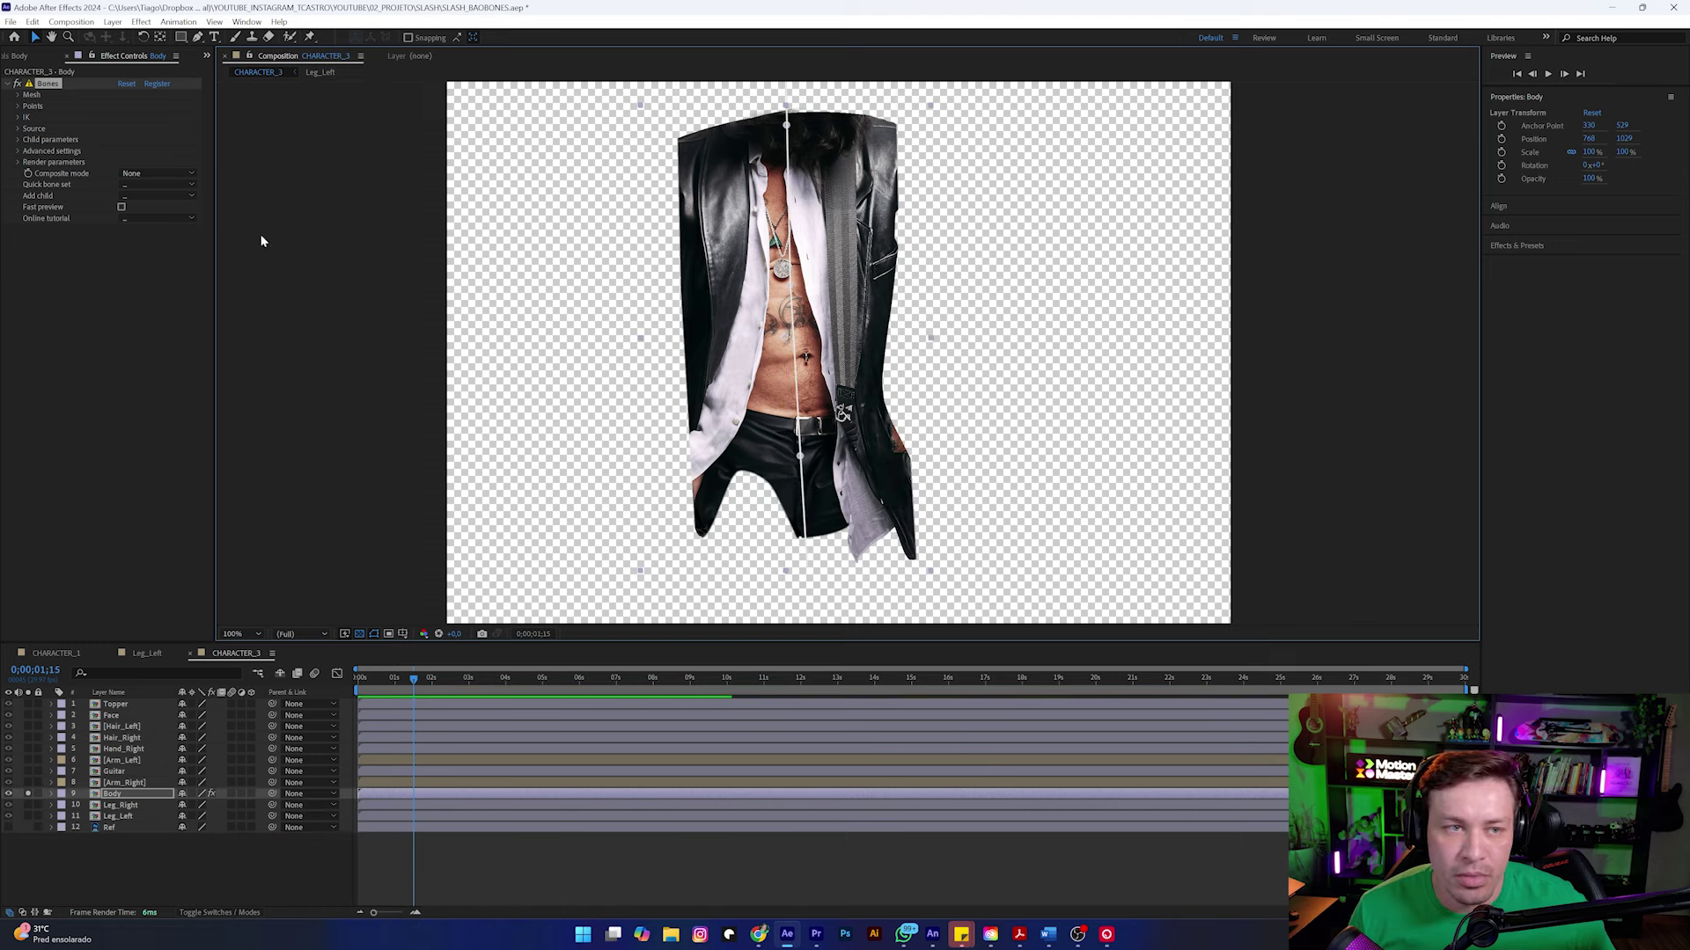
# Step: Widen the mesh radius, set IK mode to None (2 points), and add Set with controllers
pyautogui.click(18, 94)
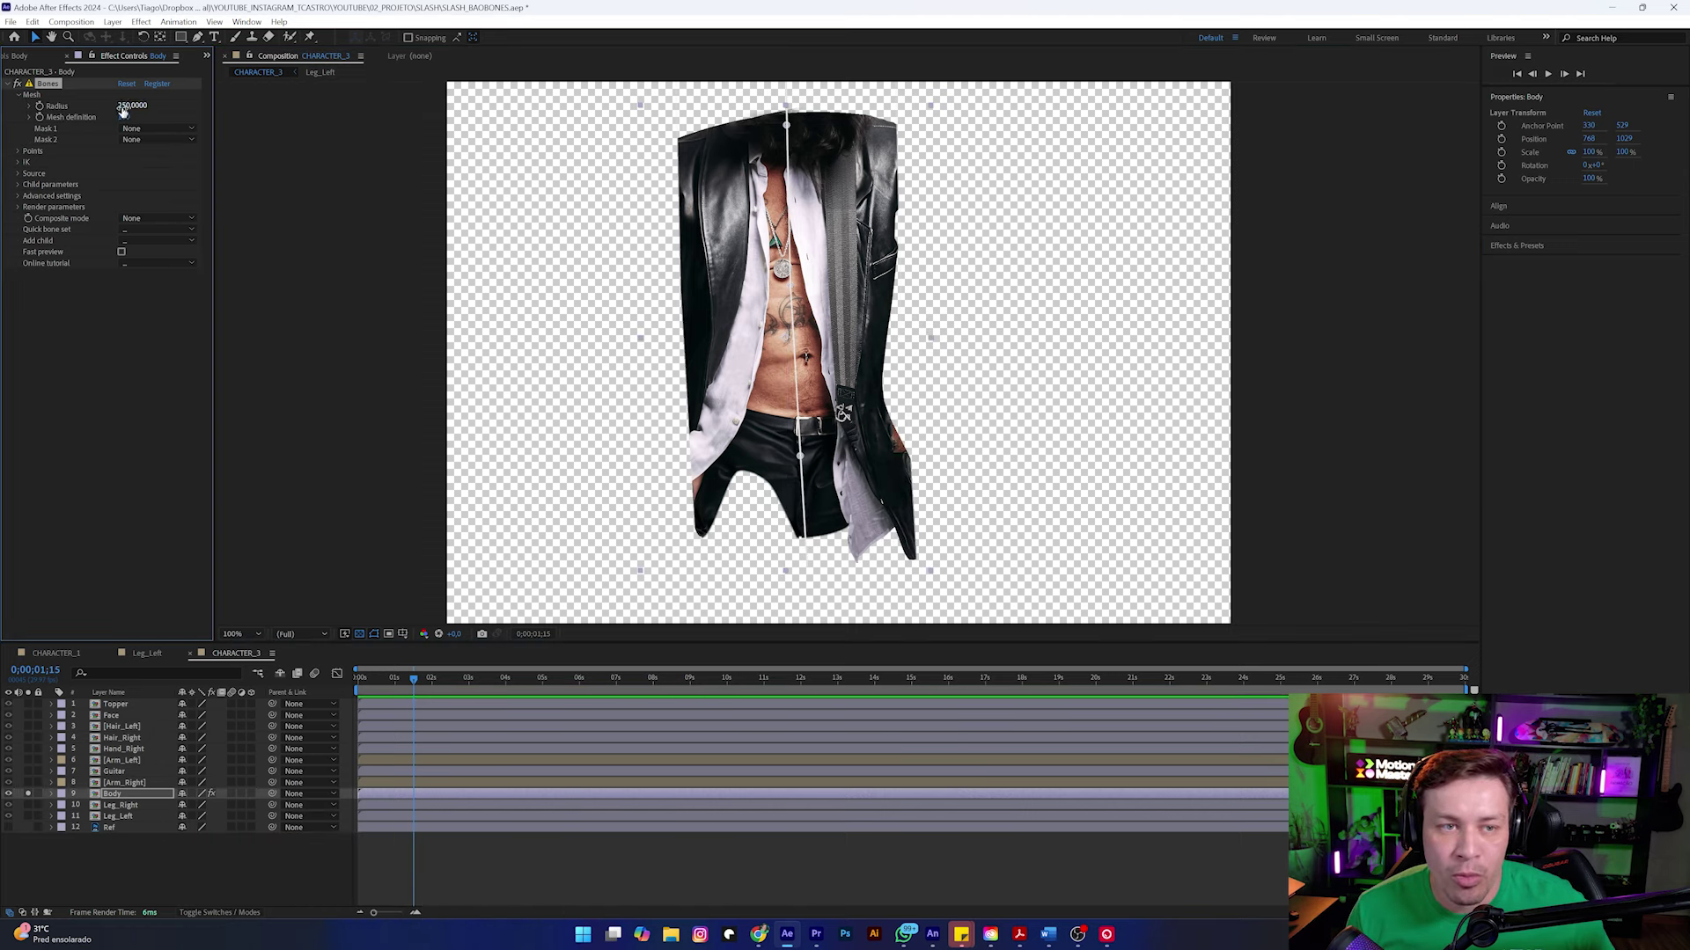
pyautogui.moveTo(146, 107); pyautogui.dragTo(140, 106)
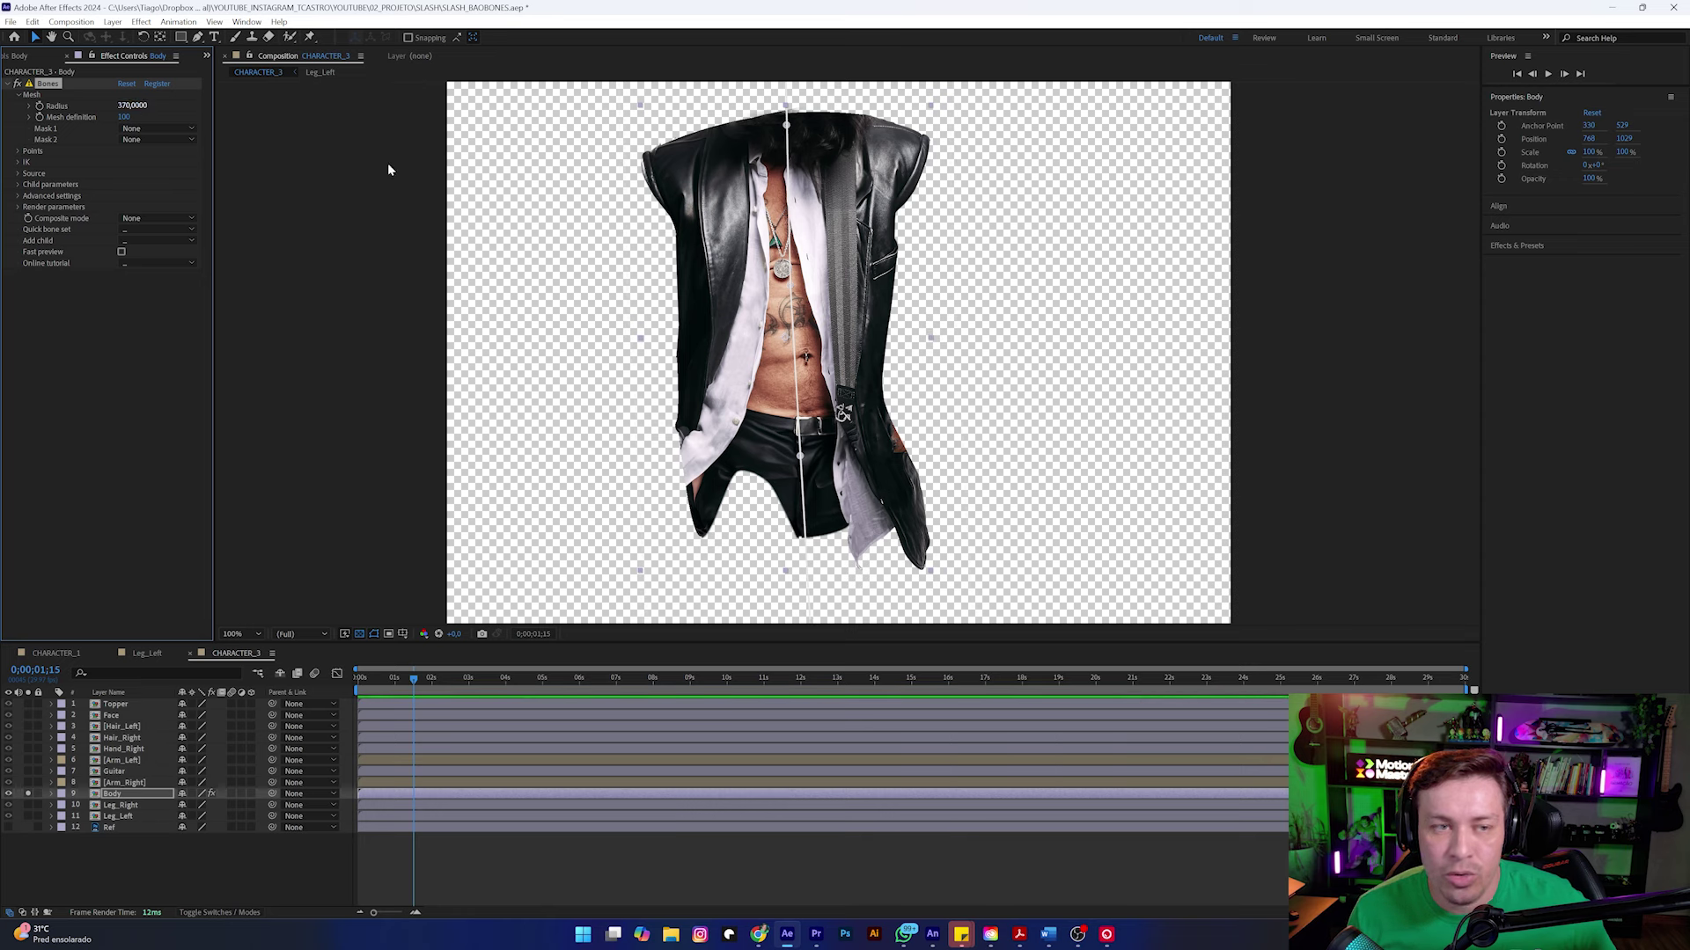
pyautogui.click(17, 162)
pyautogui.click(175, 185)
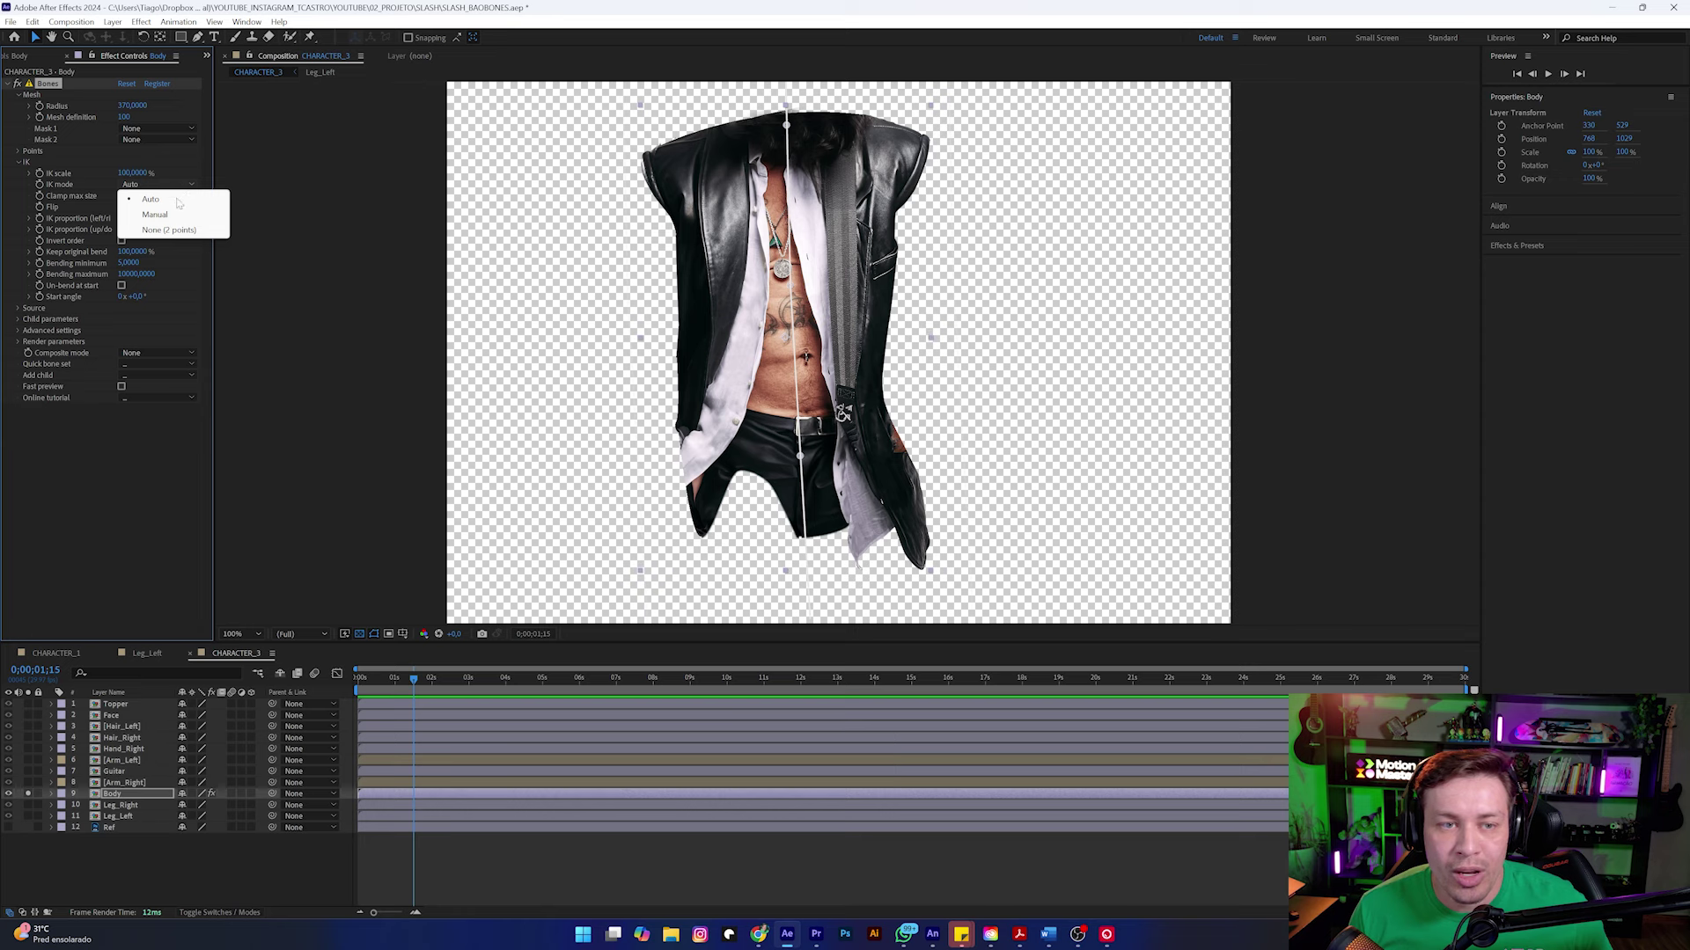
pyautogui.click(172, 231)
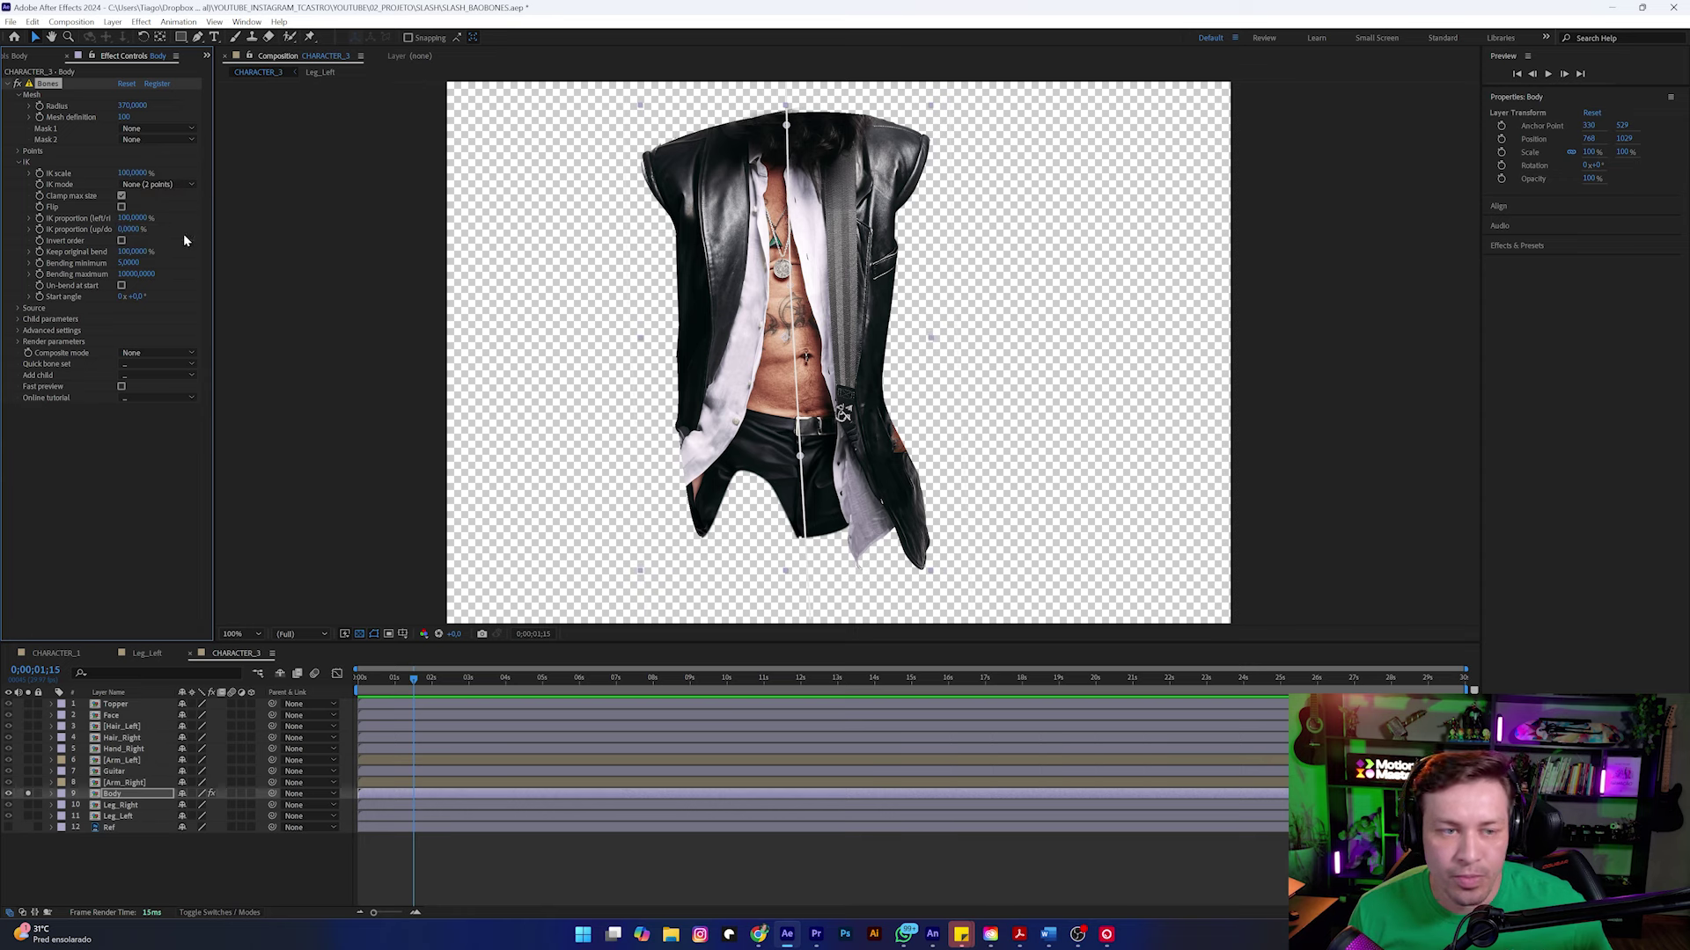
pyautogui.click(170, 373)
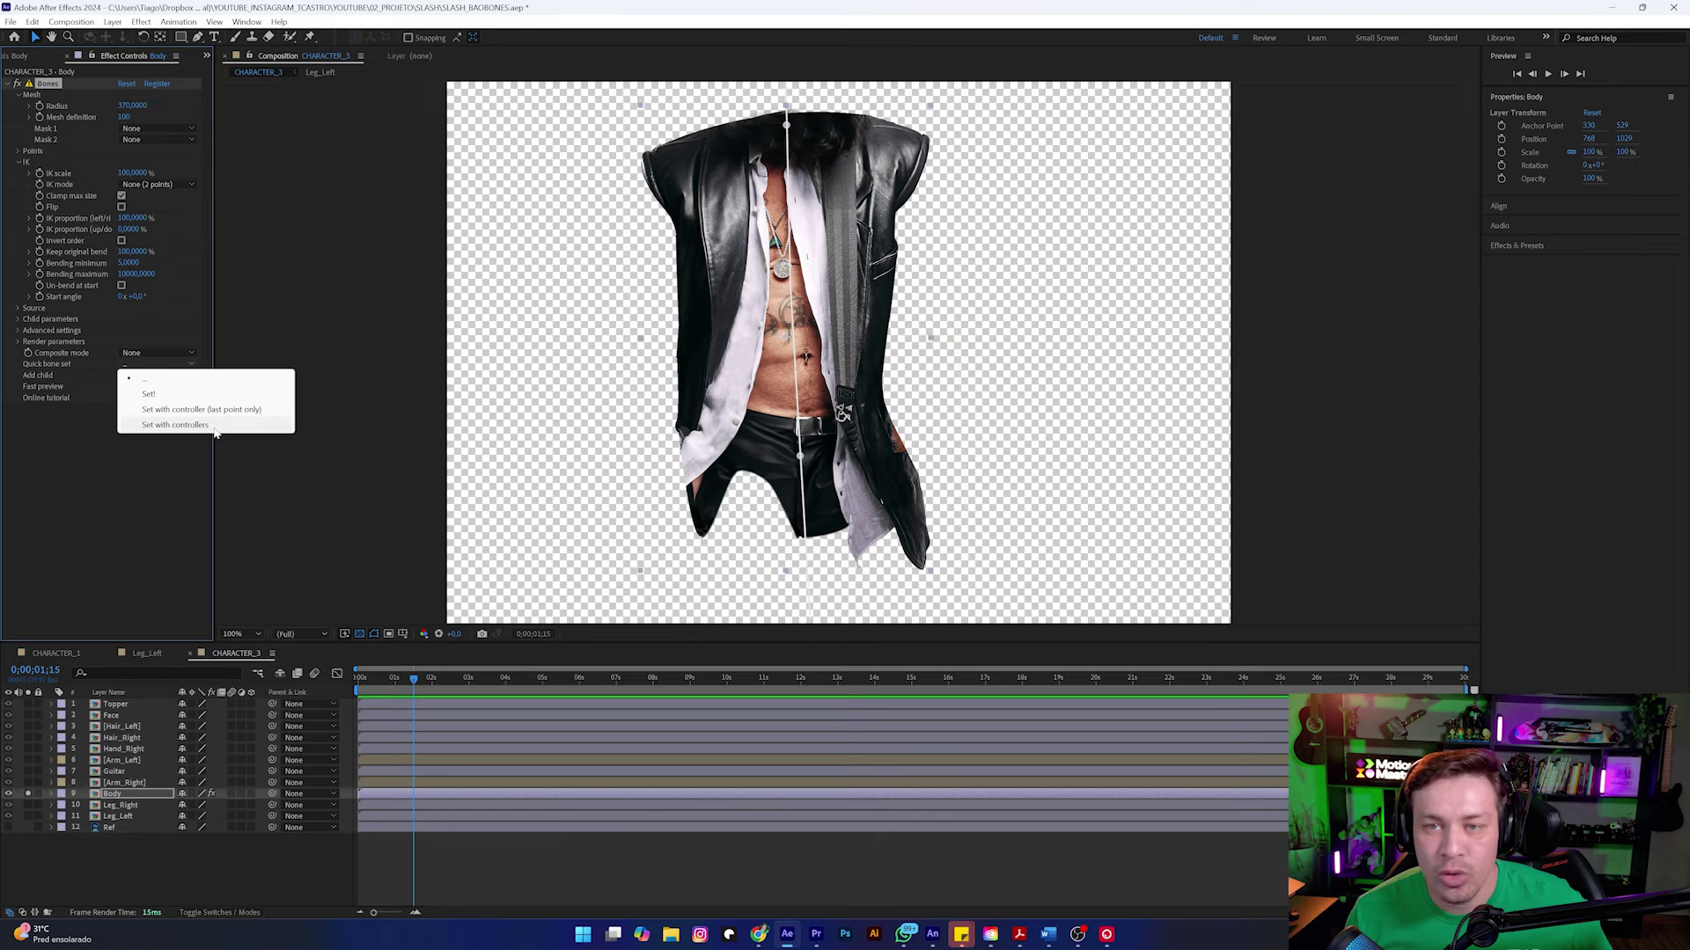
pyautogui.click(177, 425)
# Step: Bend the torso with the Distort 1 and Distort 3 controllers, settle them, then unsolo Body
pyautogui.moveTo(808, 146)
pyautogui.mouseDown()
pyautogui.moveTo(900, 158)
pyautogui.moveTo(862, 174)
pyautogui.mouseUp()
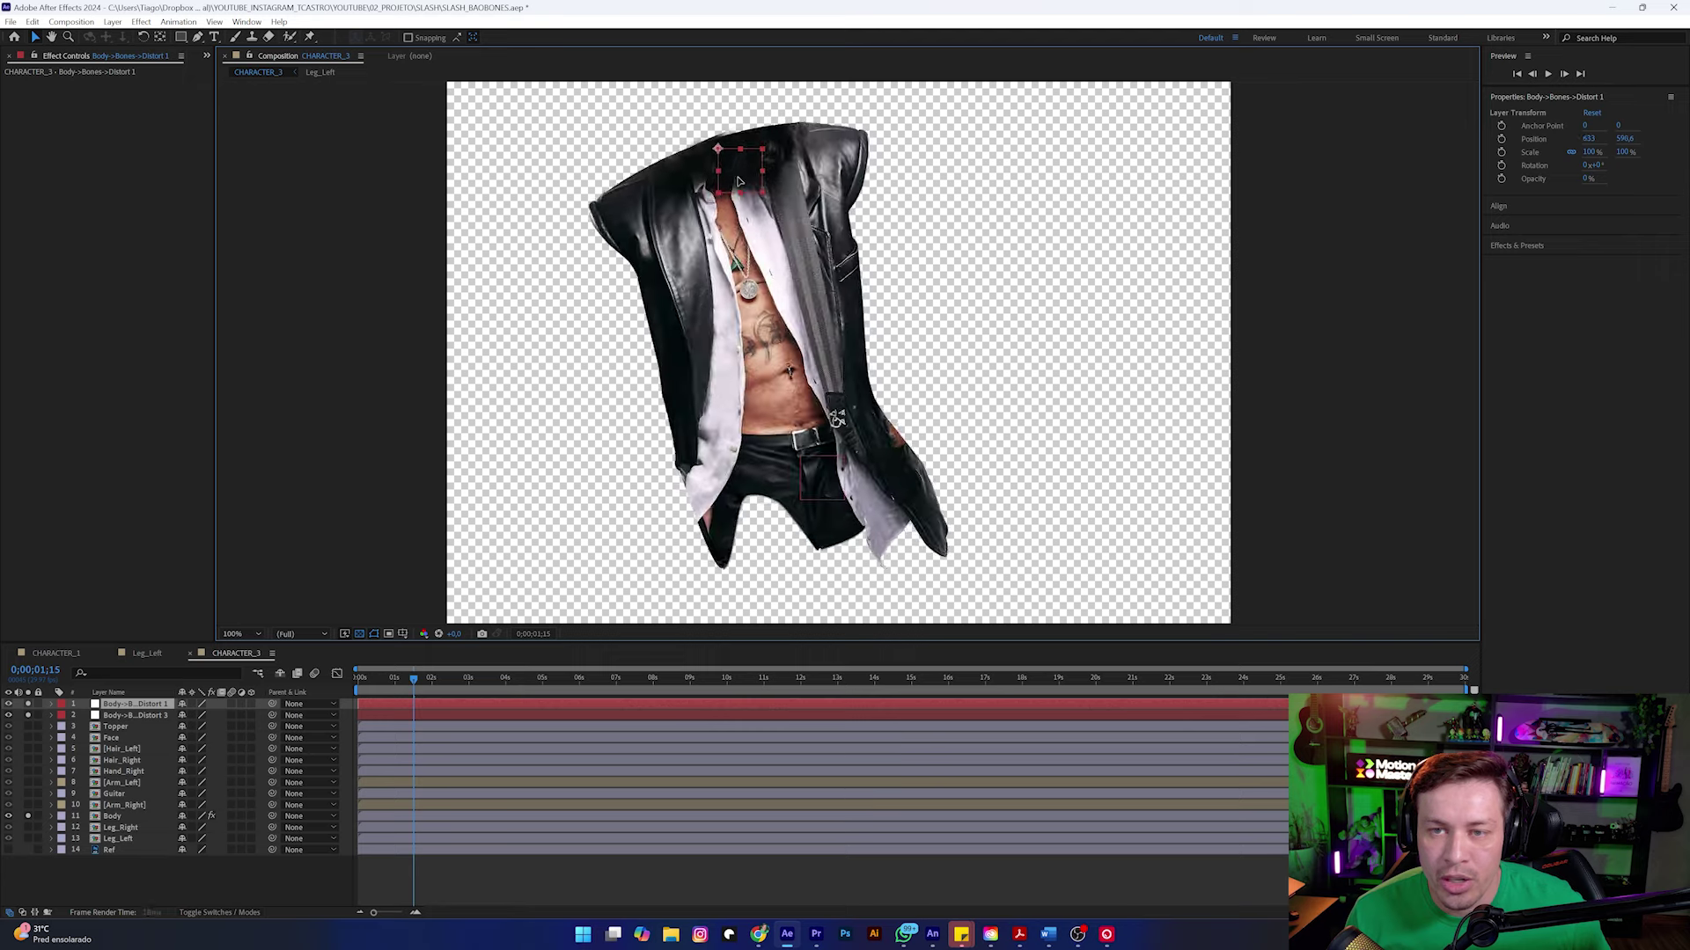
pyautogui.moveTo(862, 174); pyautogui.dragTo(825, 156)
pyautogui.moveTo(817, 483); pyautogui.dragTo(881, 518)
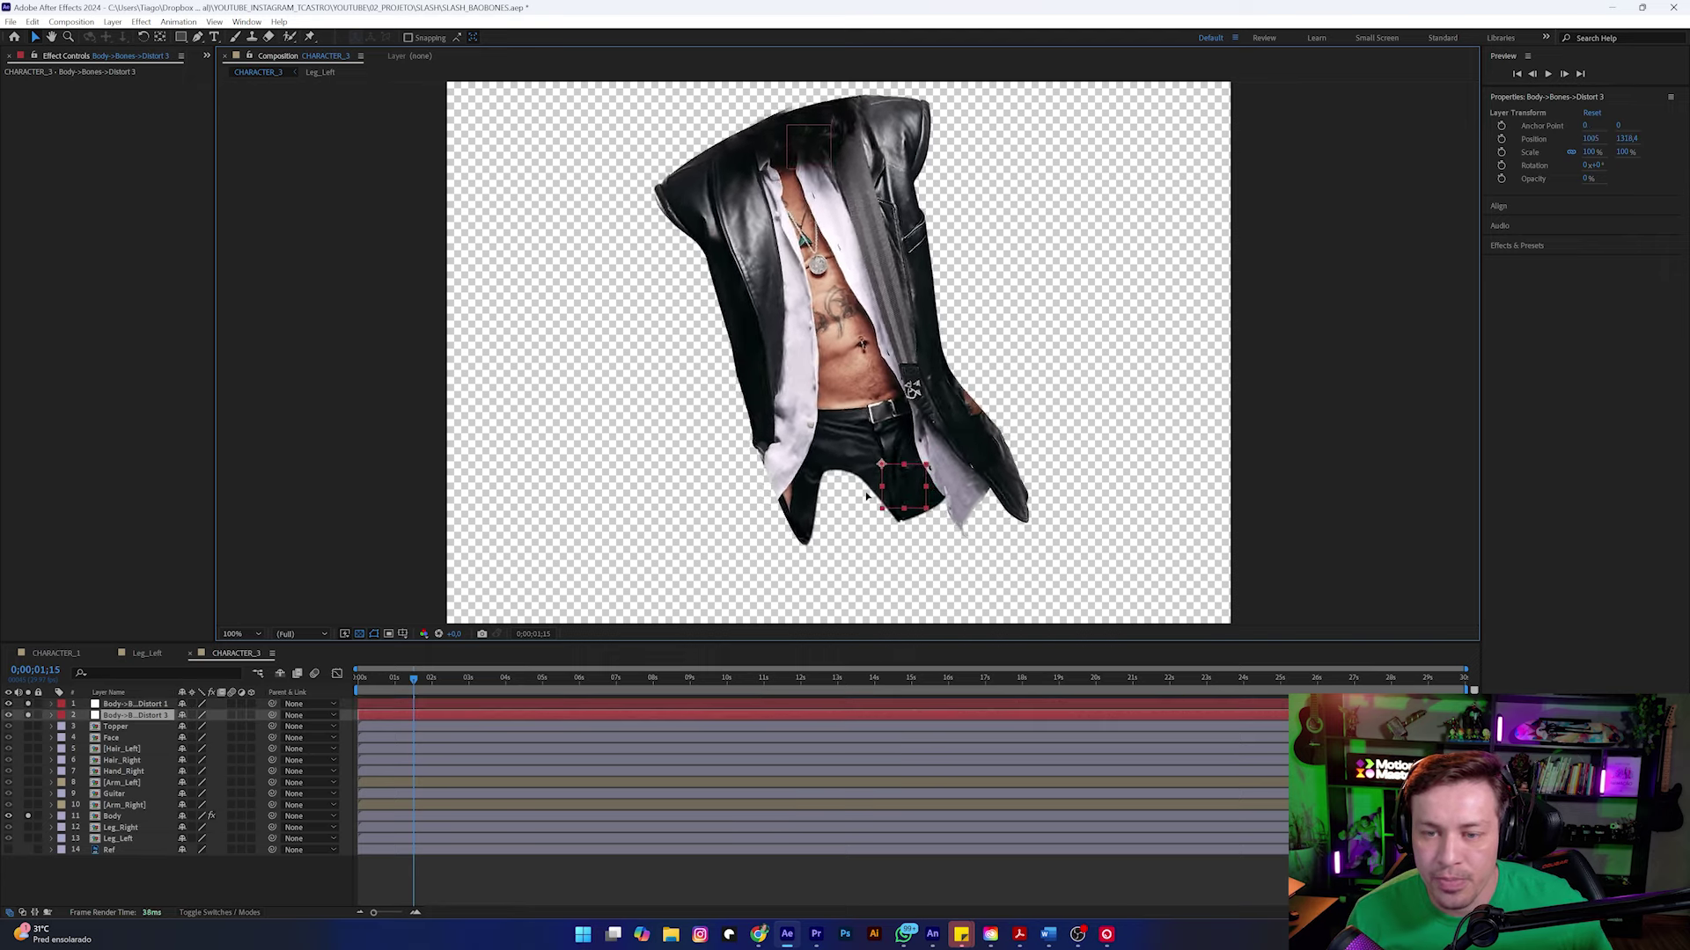
pyautogui.moveTo(881, 517); pyautogui.dragTo(821, 486)
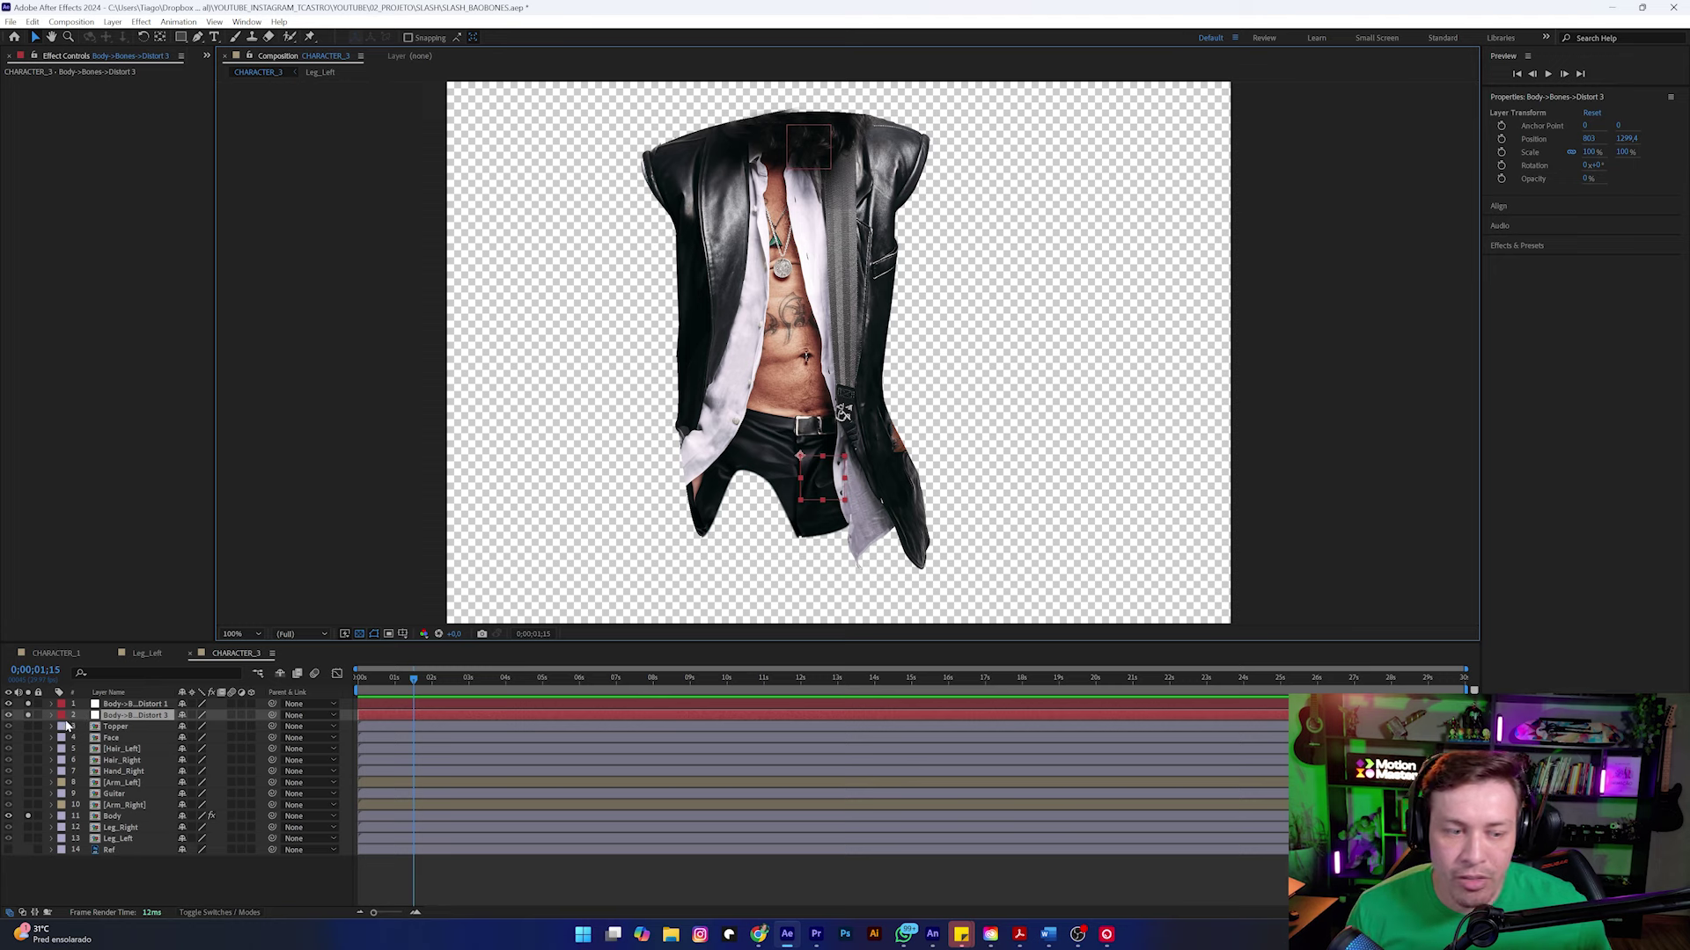
pyautogui.click(27, 816)
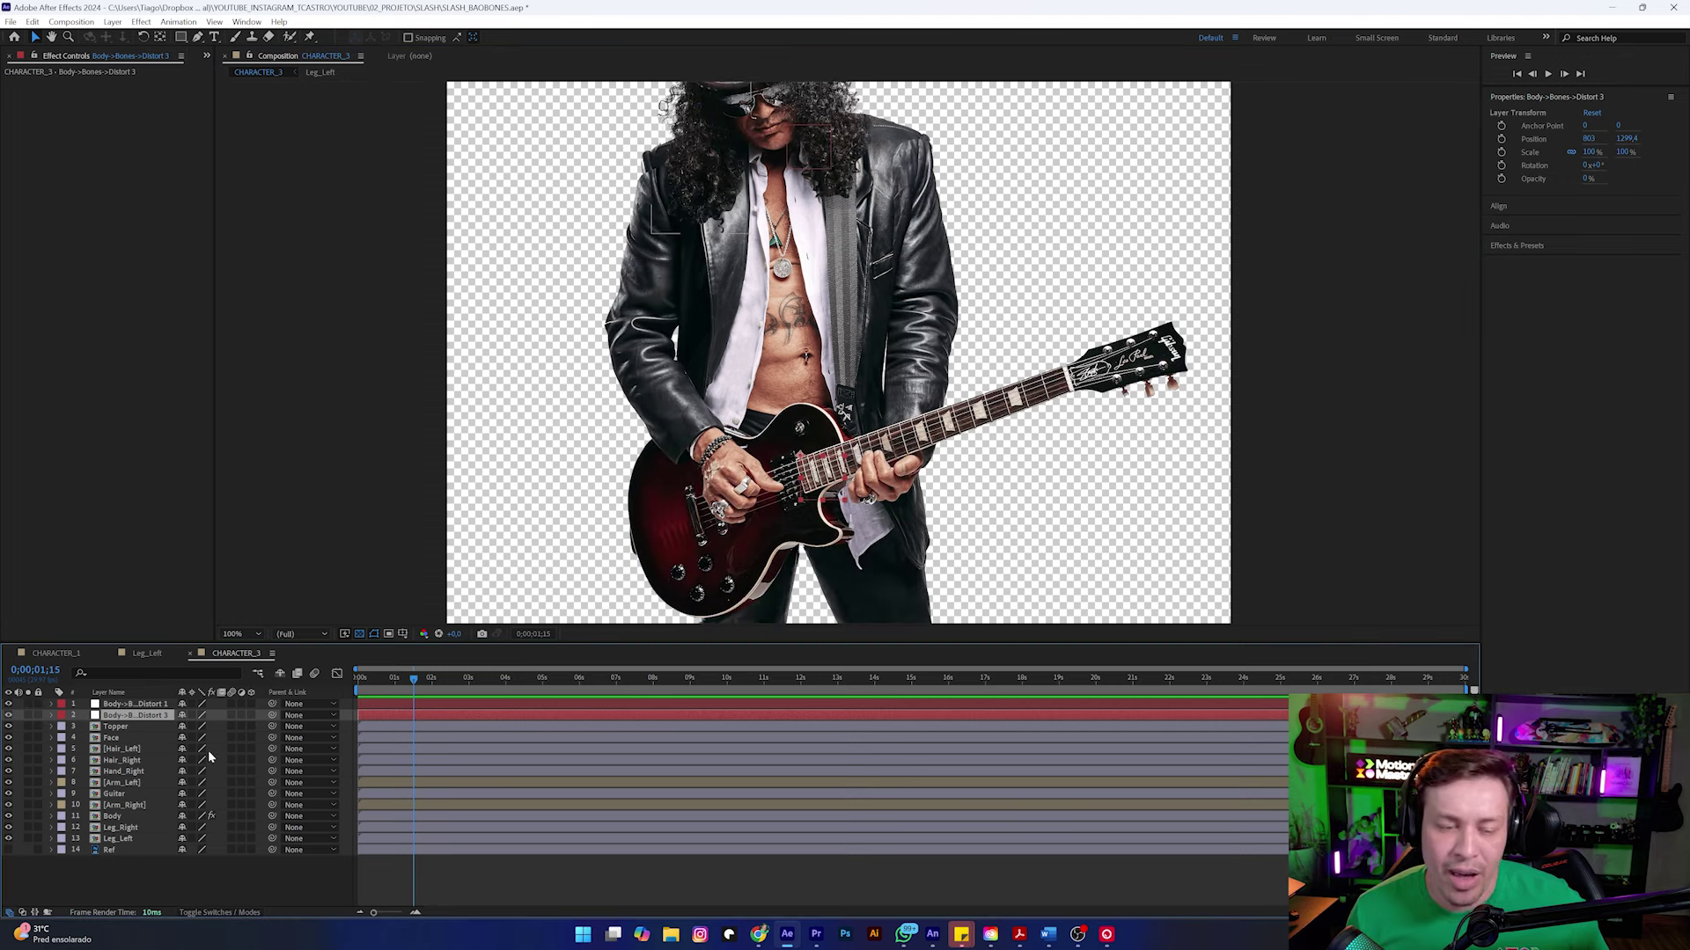
# Step: Solo the Arm_Left layer, apply Bones to it, and switch to a black background
pyautogui.click(124, 748)
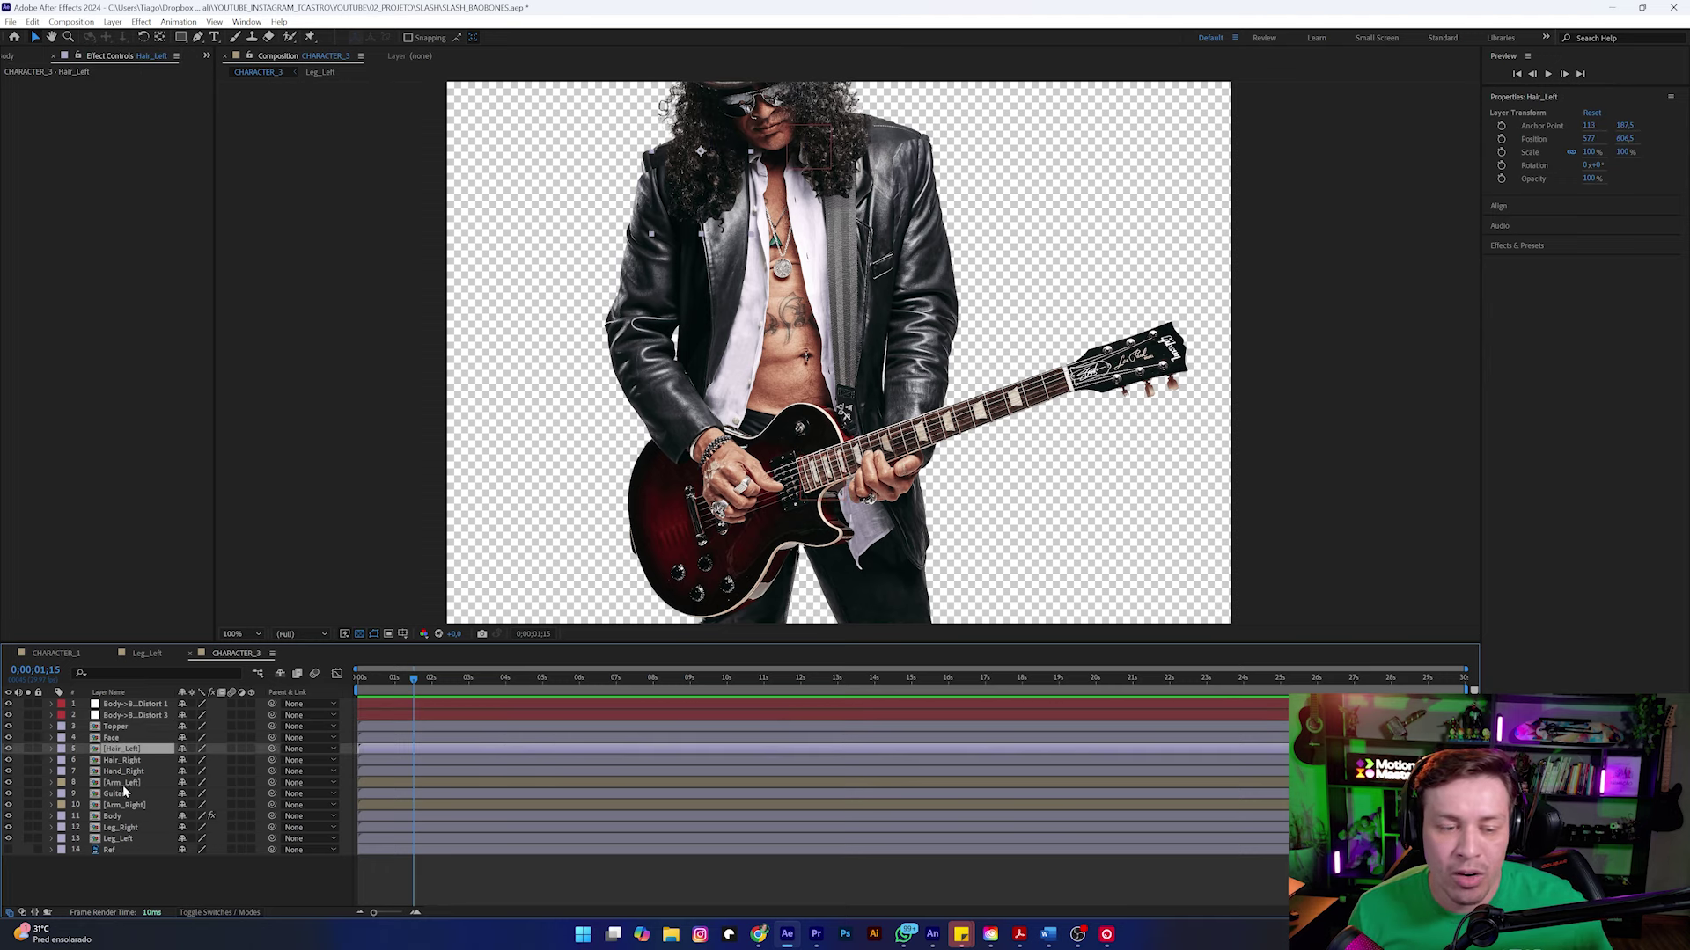
pyautogui.click(131, 784)
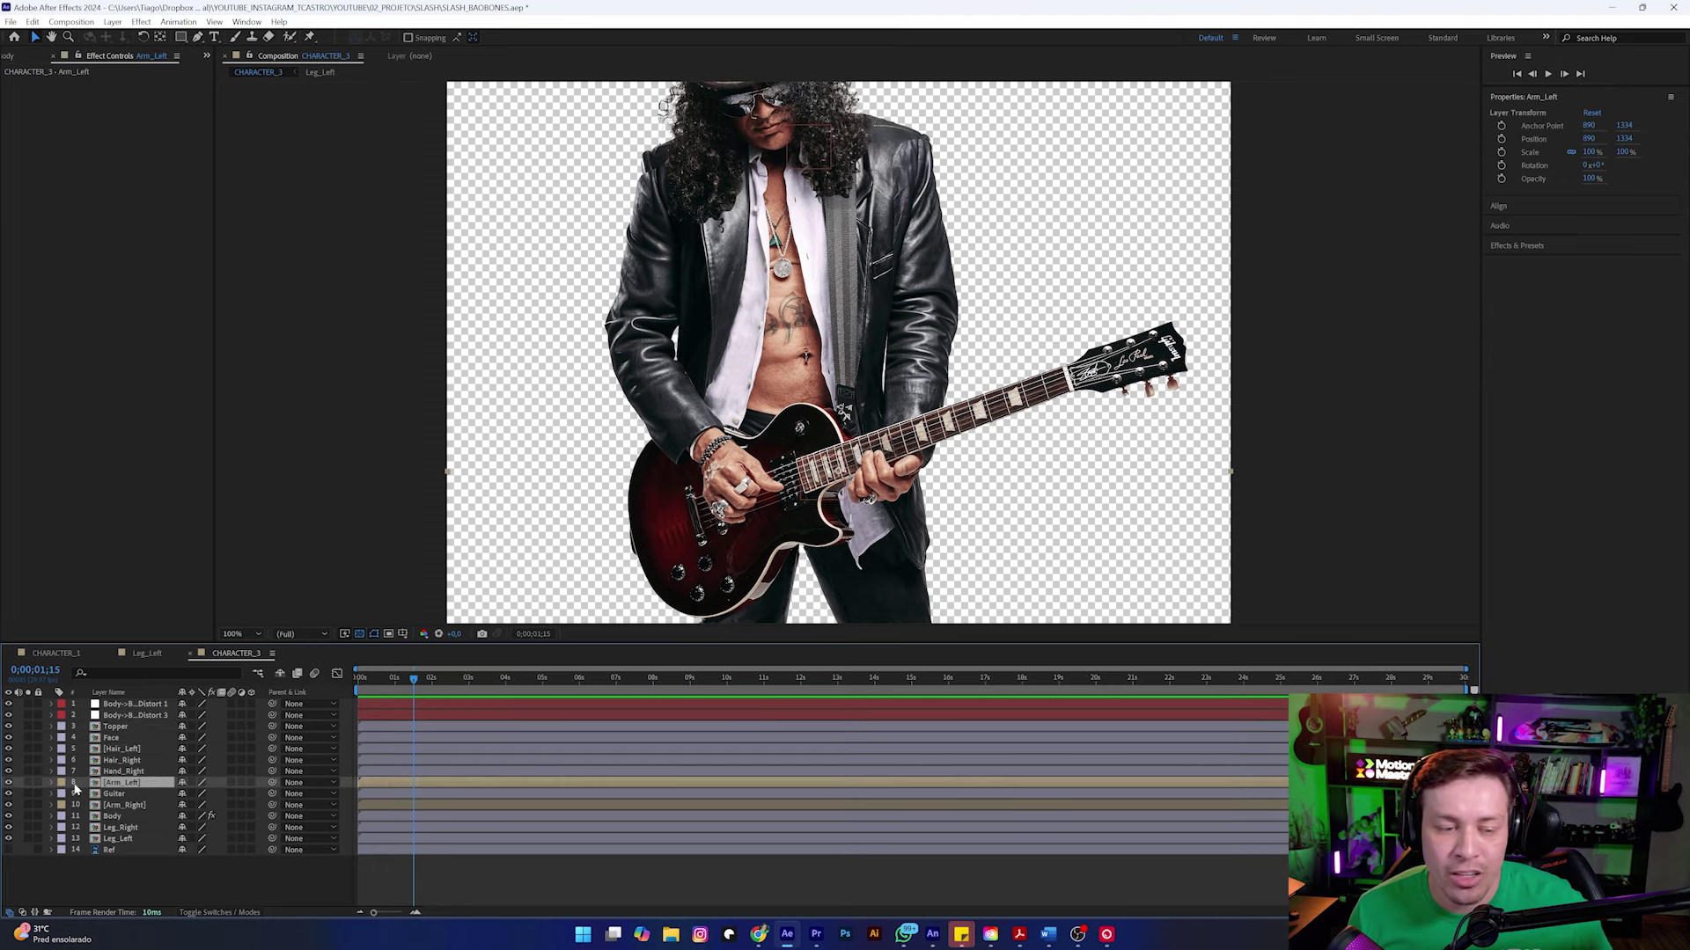
pyautogui.click(28, 782)
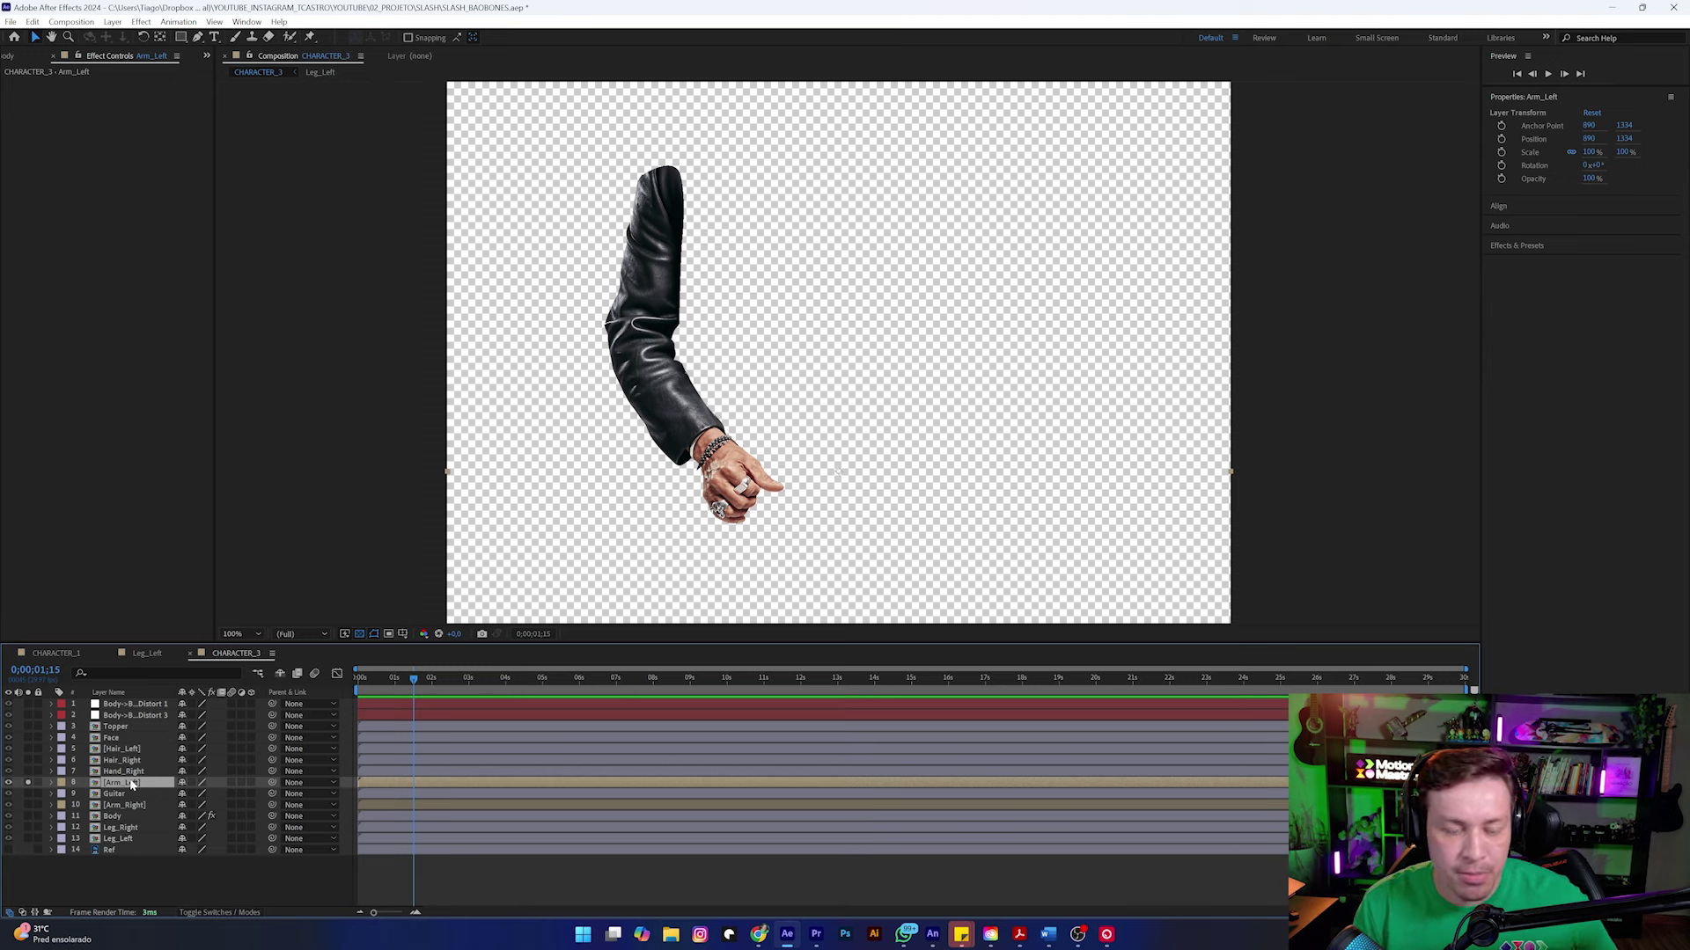
pyautogui.hotkey('ctrl', 'space')
pyautogui.write('bones')
pyautogui.press('Return')
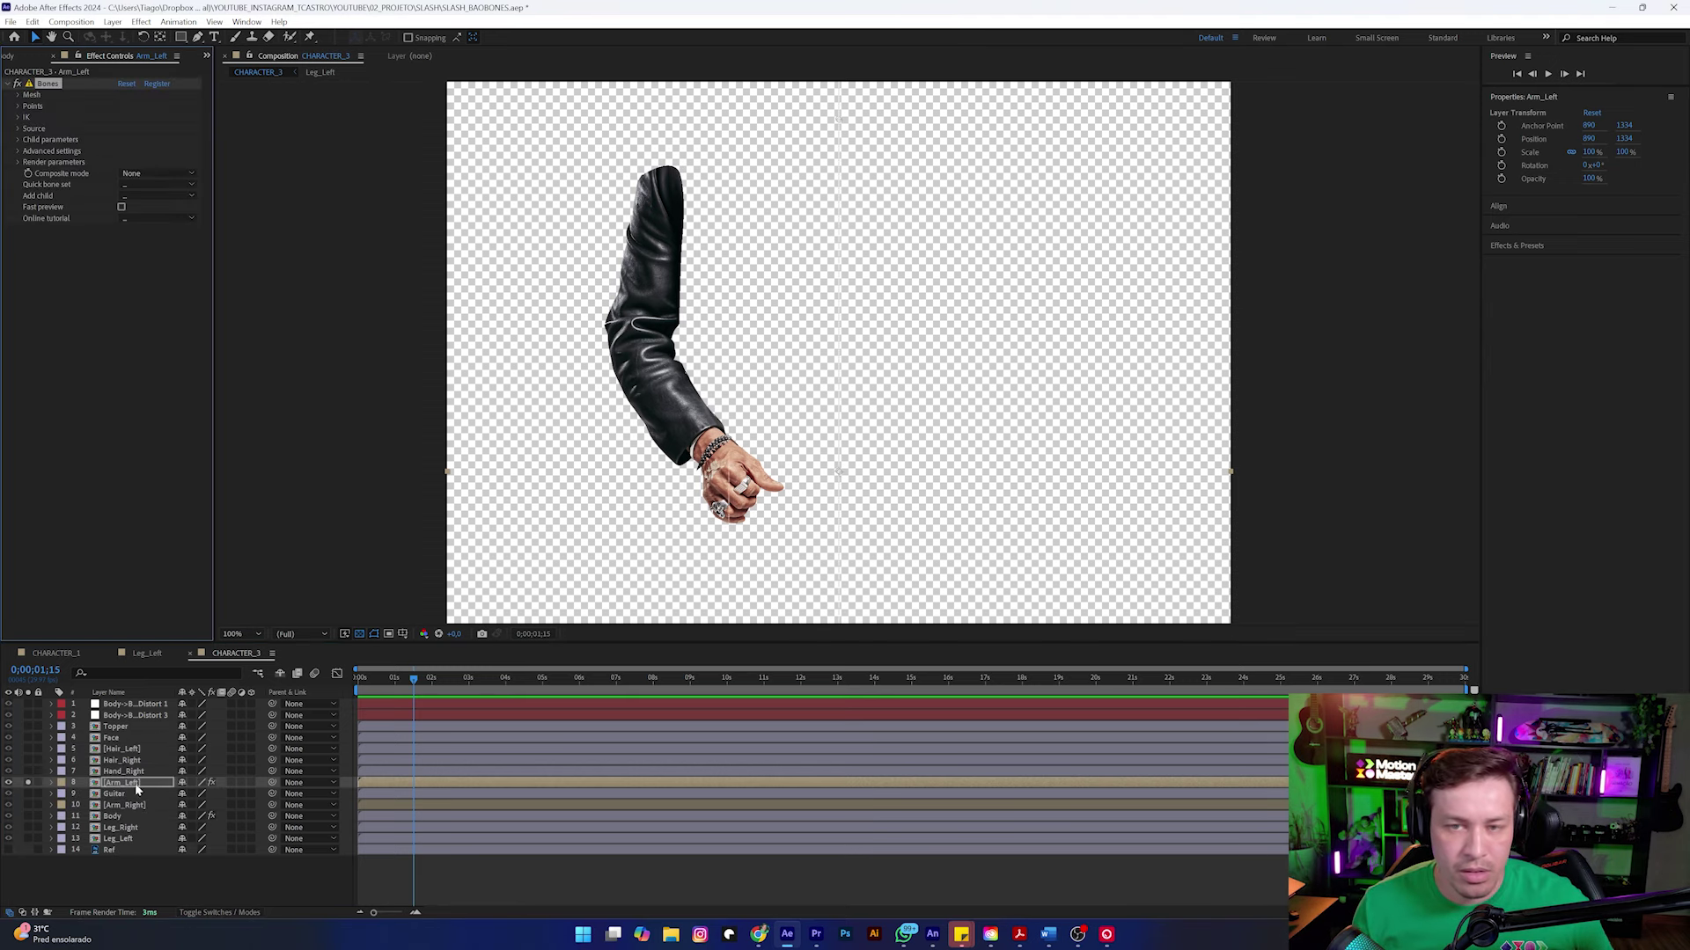
pyautogui.click(360, 633)
# Step: Align the arm bone from shoulder through an added elbow joint down to the hand
pyautogui.moveTo(837, 121); pyautogui.dragTo(661, 182)
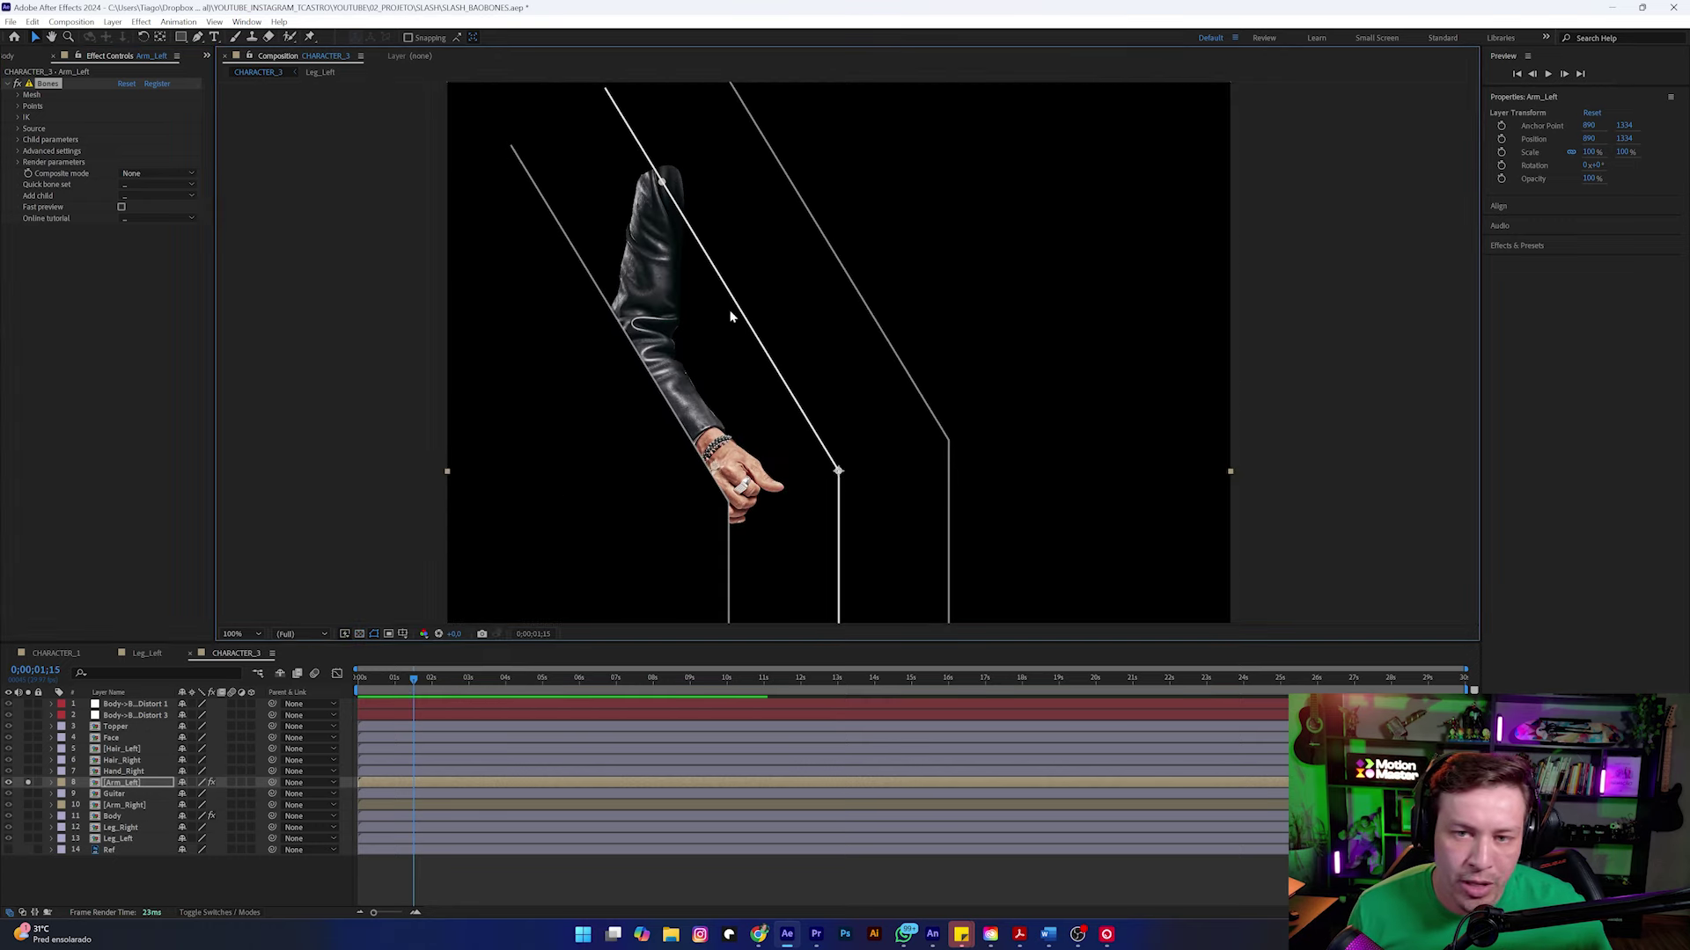
pyautogui.moveTo(651, 330); pyautogui.dragTo(640, 341)
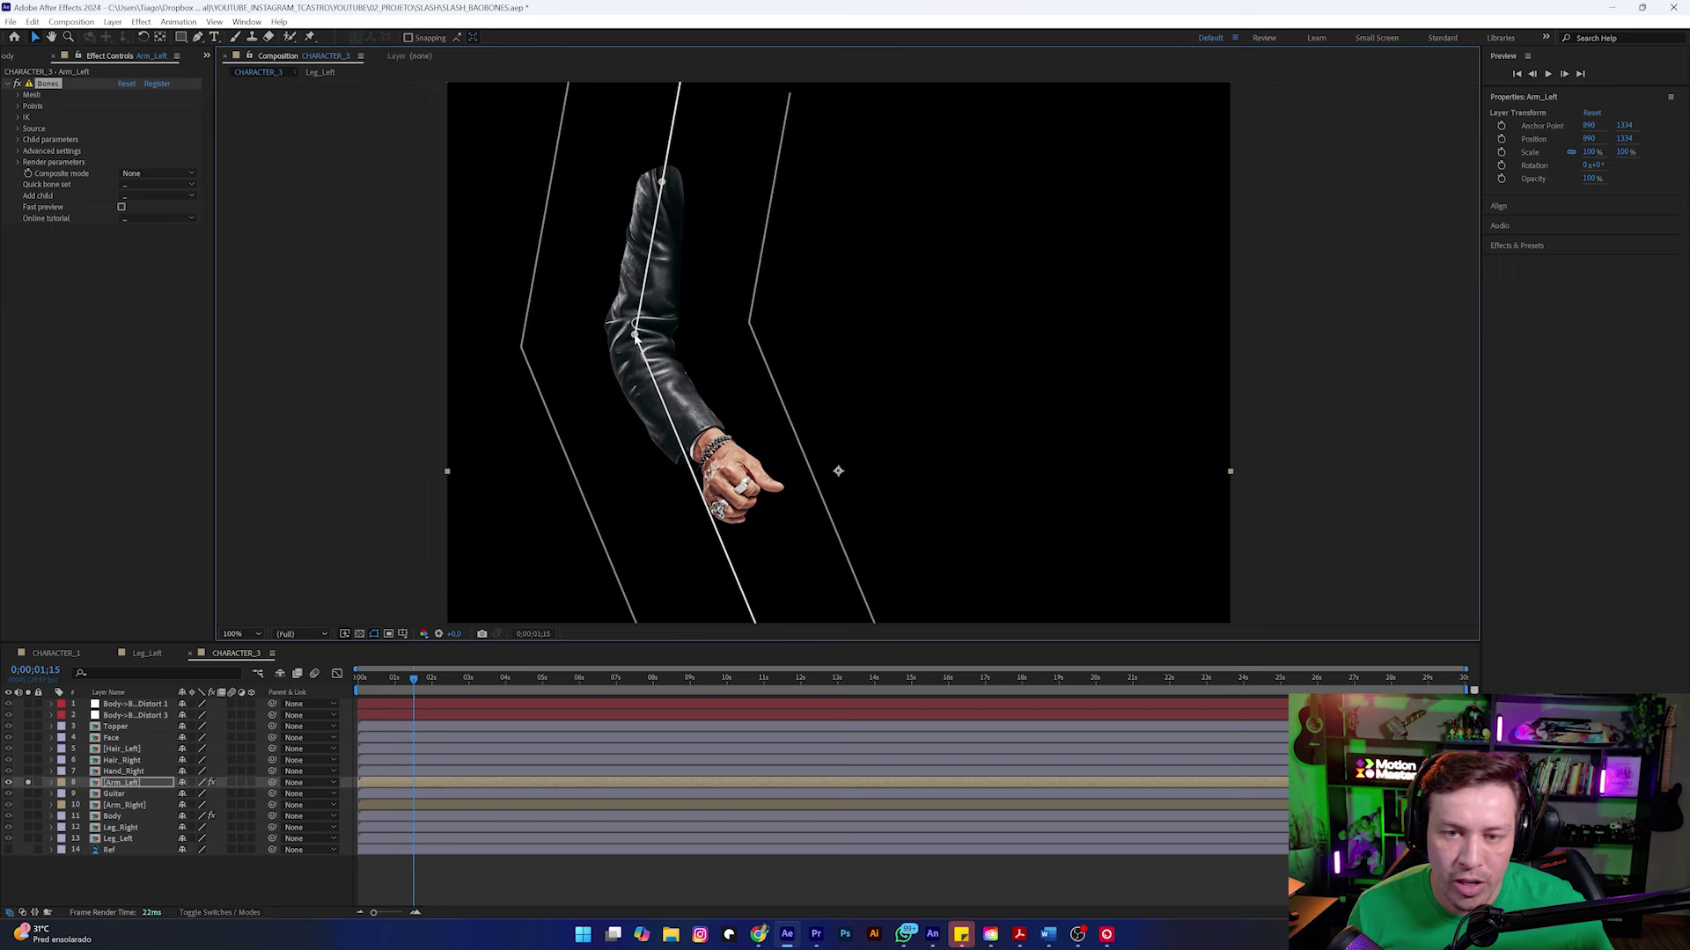
pyautogui.press(',')
pyautogui.moveTo(843, 592); pyautogui.dragTo(807, 449)
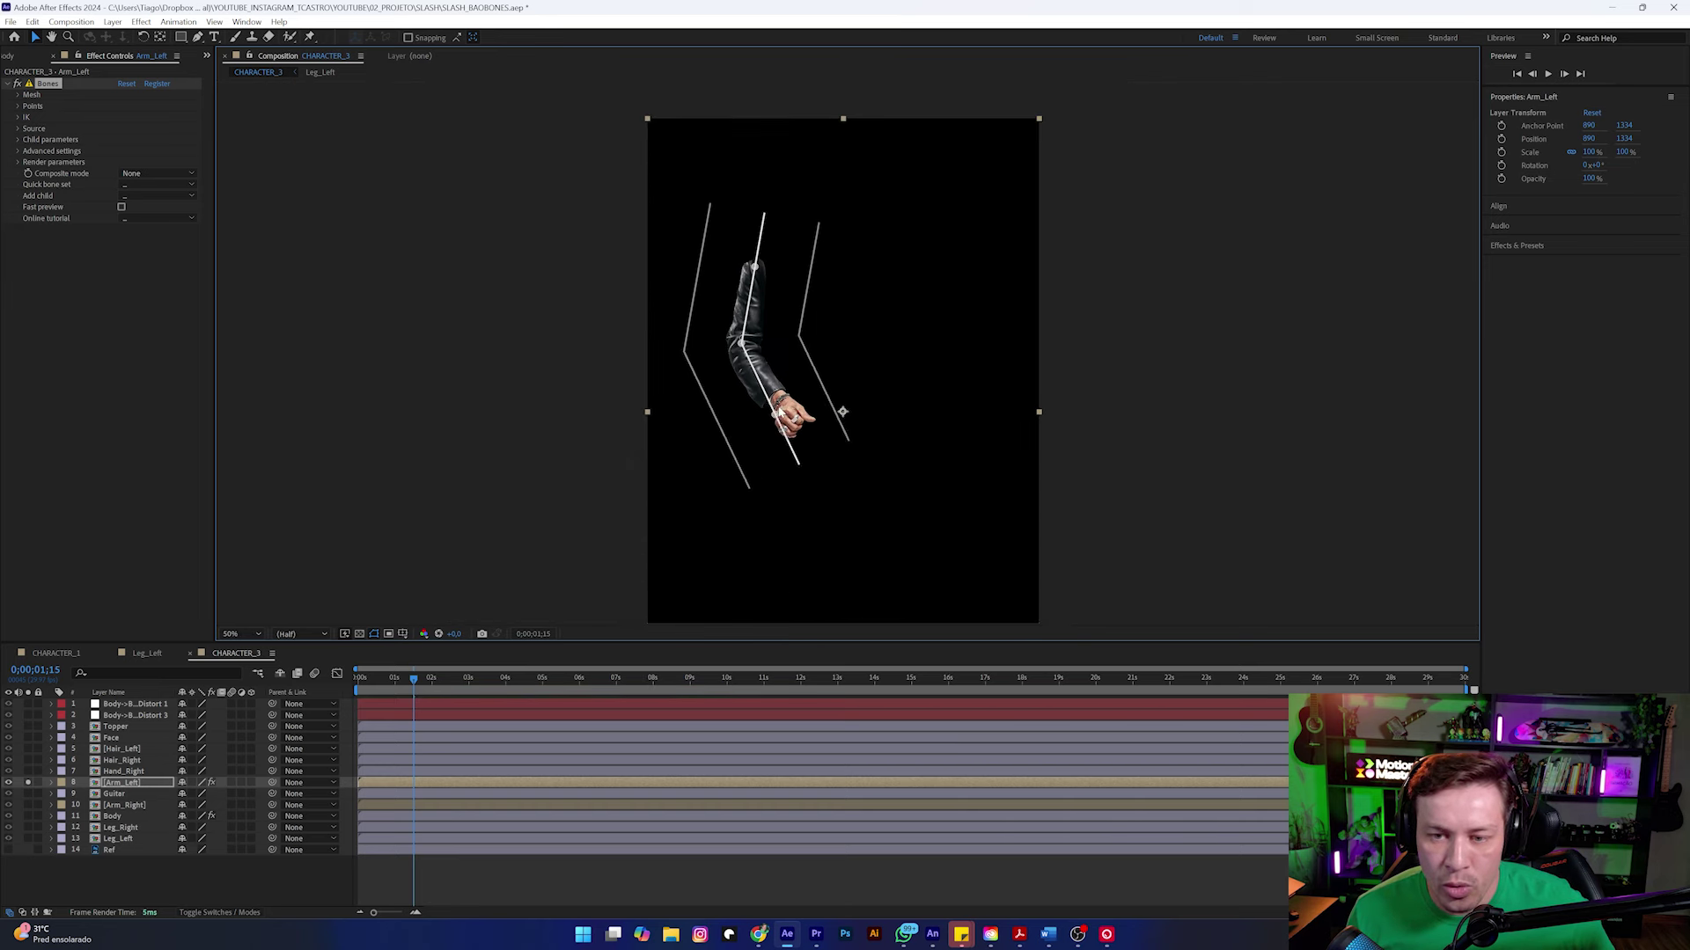
pyautogui.press('.')
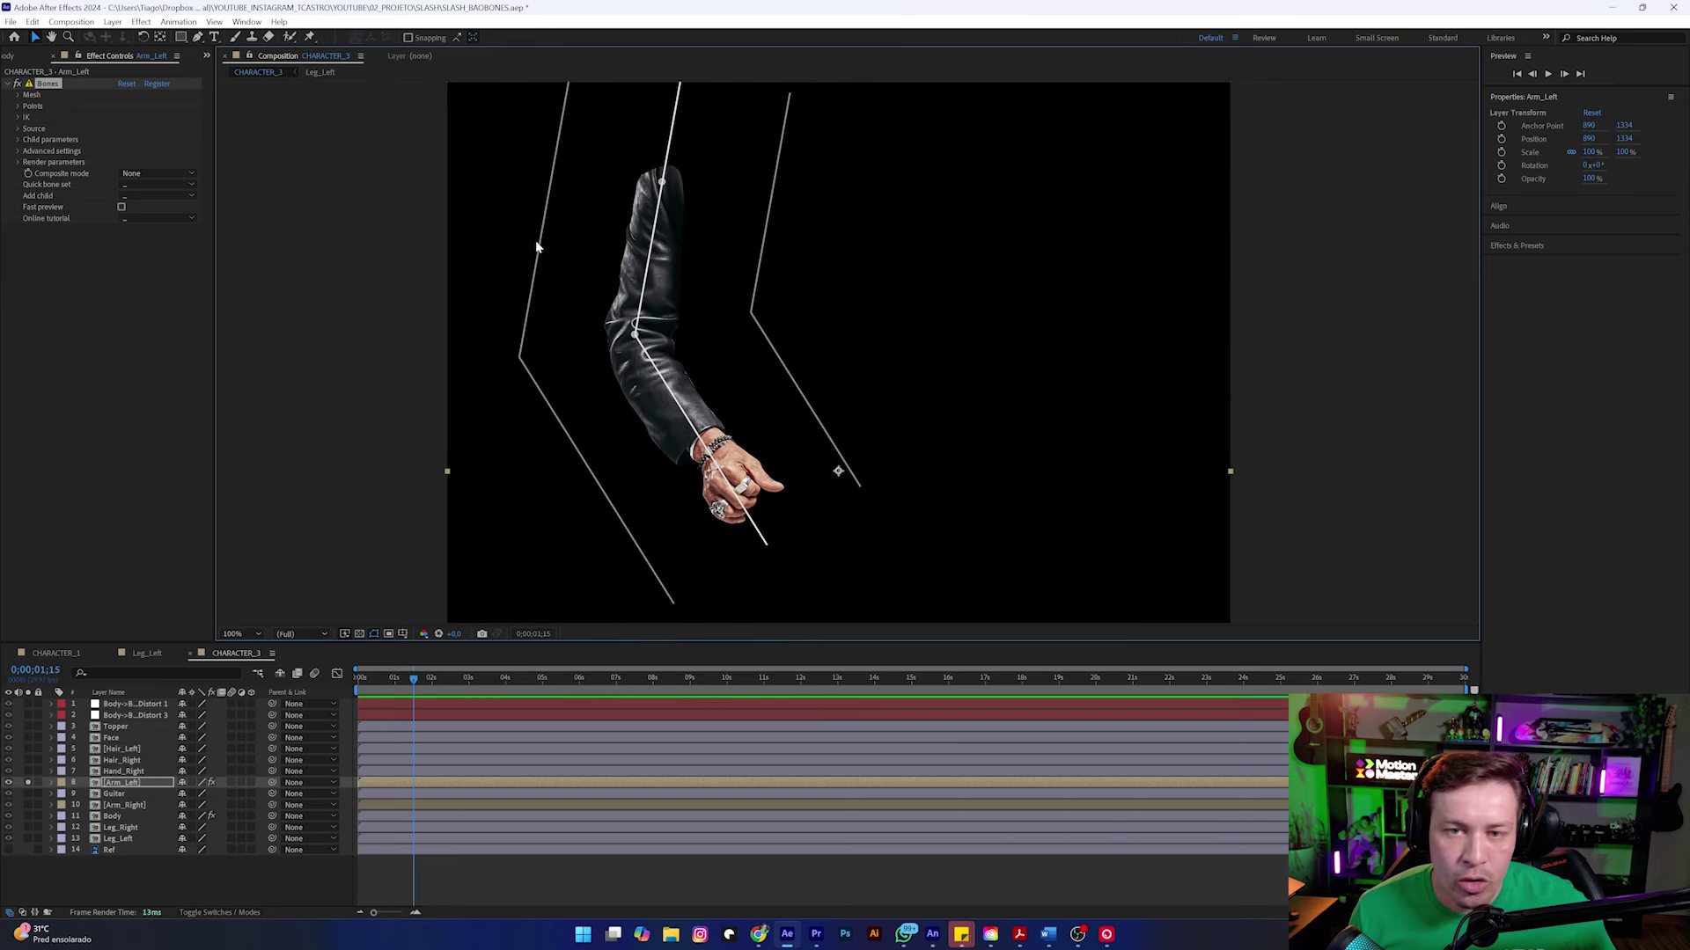
# Step: Narrow the mesh radius, generate Set with controllers Distort controllers, test a bend, and unsolo the arm
pyautogui.click(19, 95)
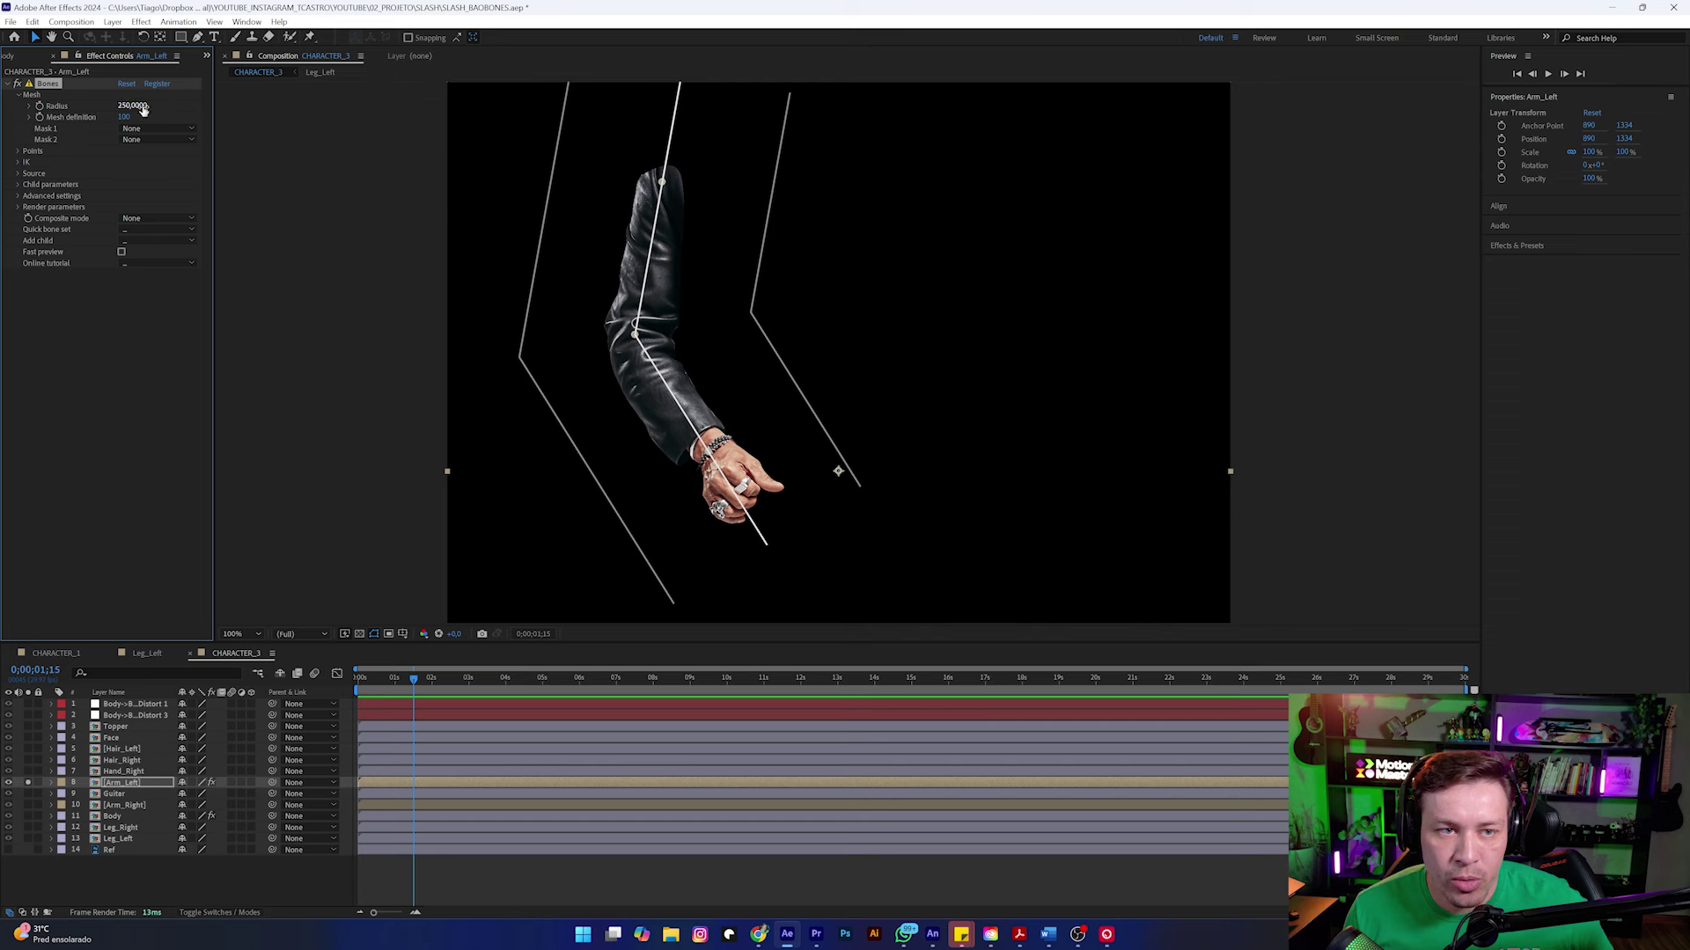
pyautogui.moveTo(143, 110); pyautogui.dragTo(140, 105)
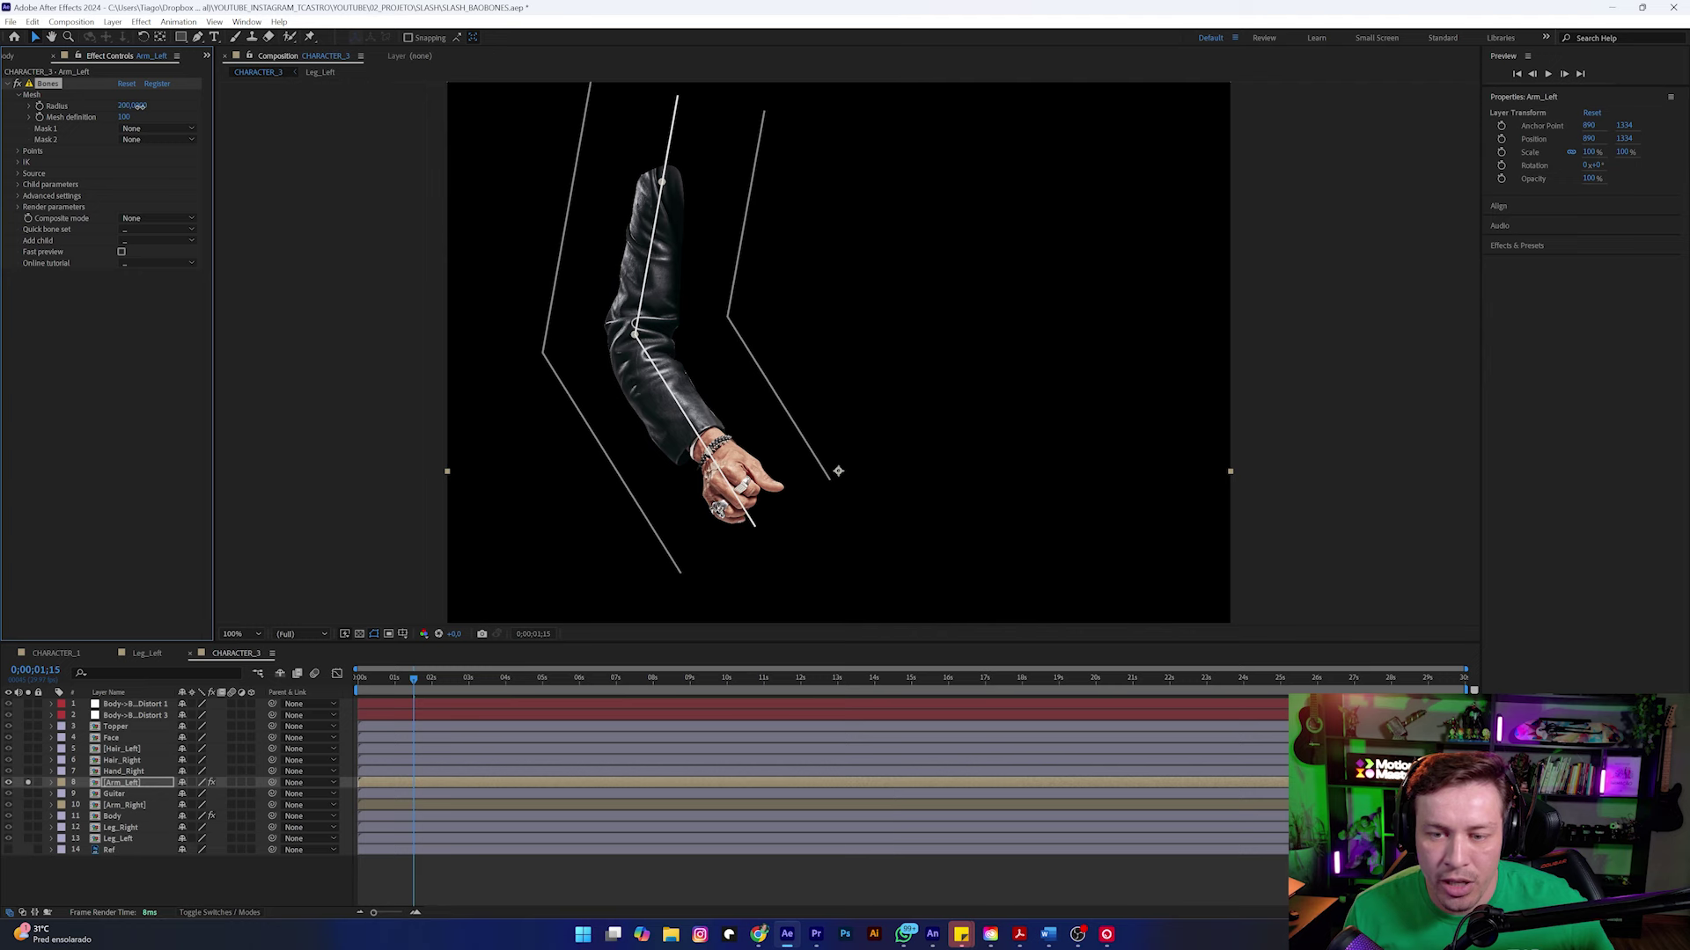
pyautogui.click(153, 264)
pyautogui.click(163, 230)
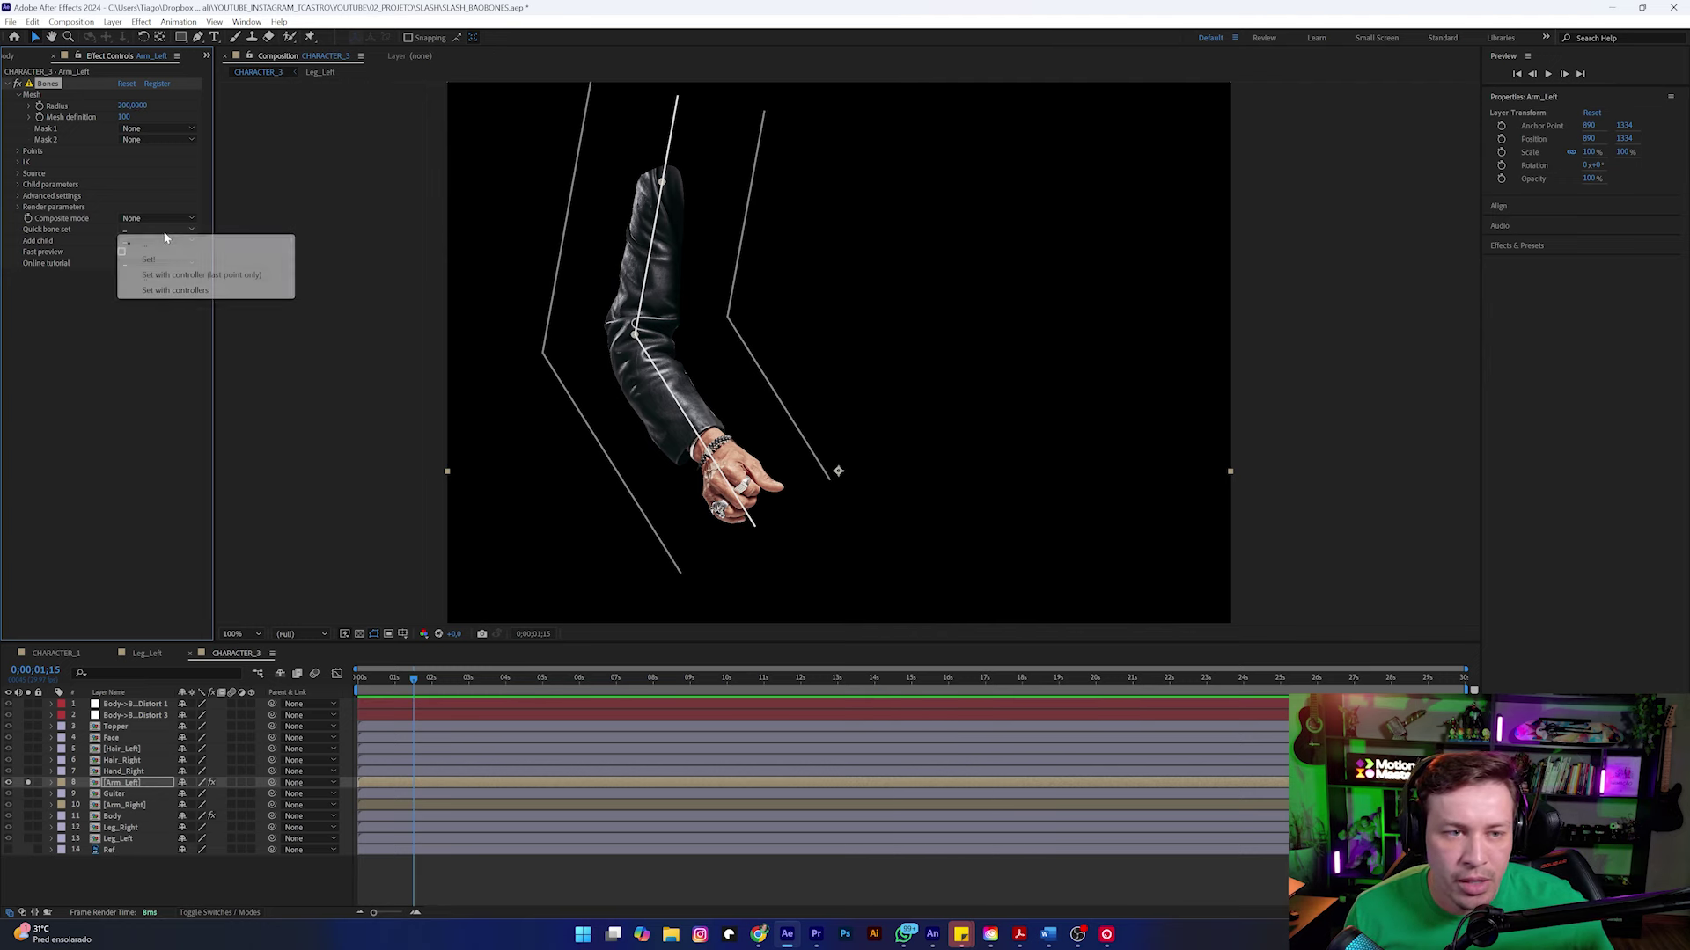
pyautogui.click(175, 290)
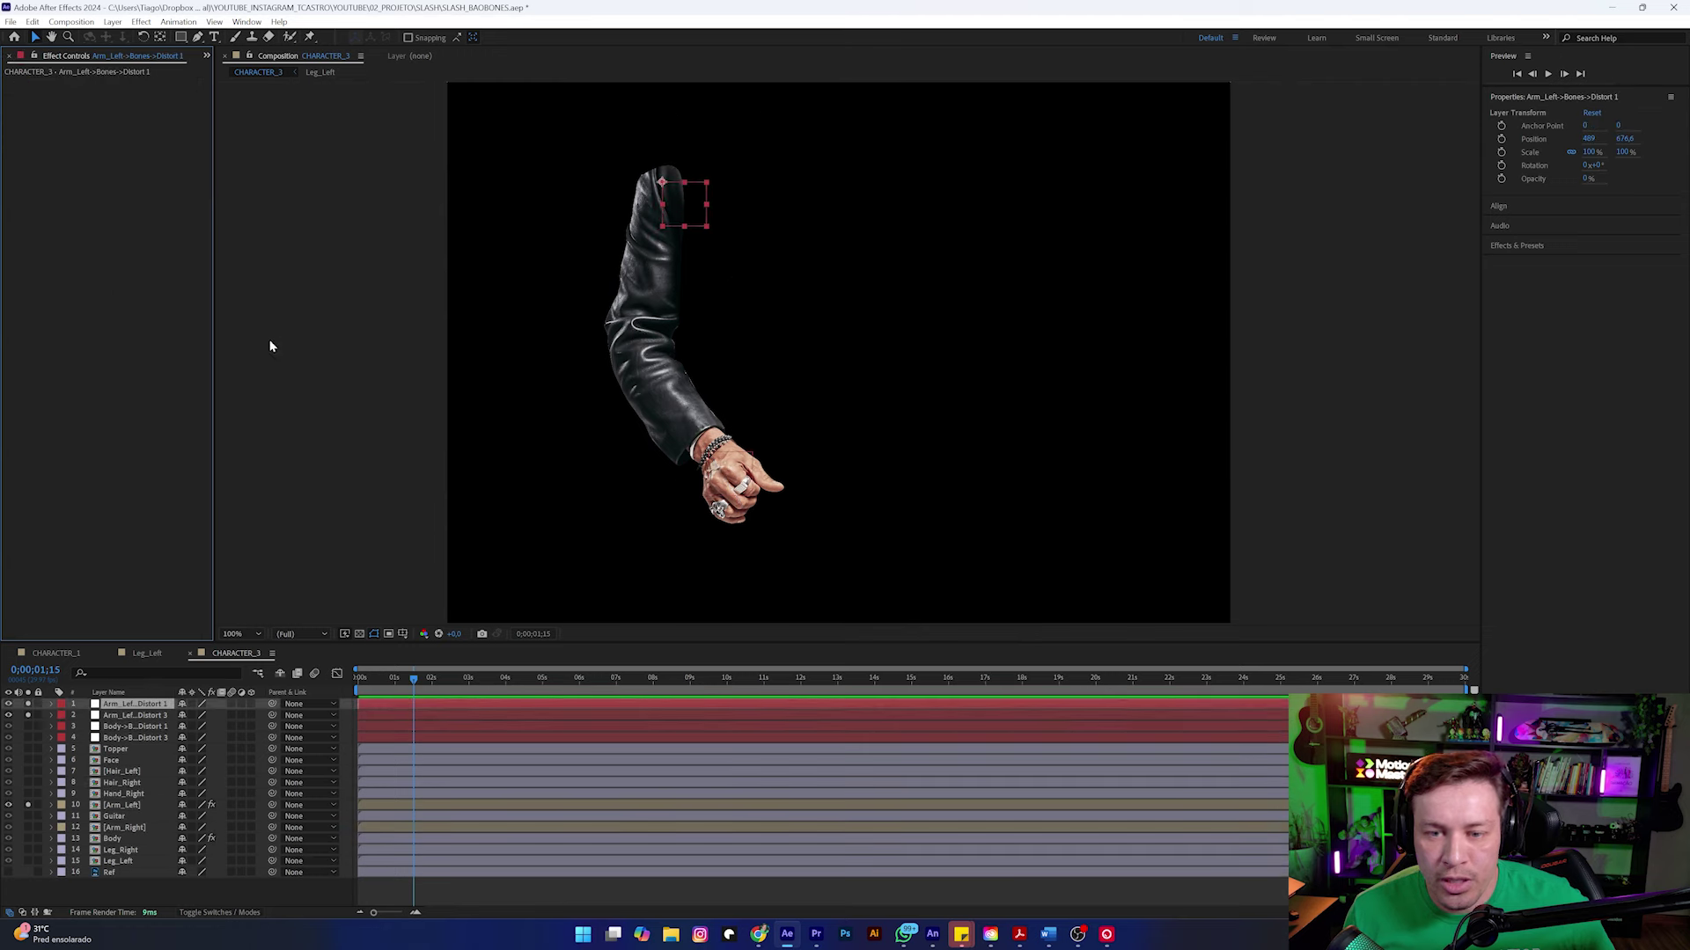
pyautogui.moveTo(785, 380)
pyautogui.mouseDown()
pyautogui.moveTo(765, 427)
pyautogui.moveTo(799, 430)
pyautogui.mouseUp()
pyautogui.click(29, 804)
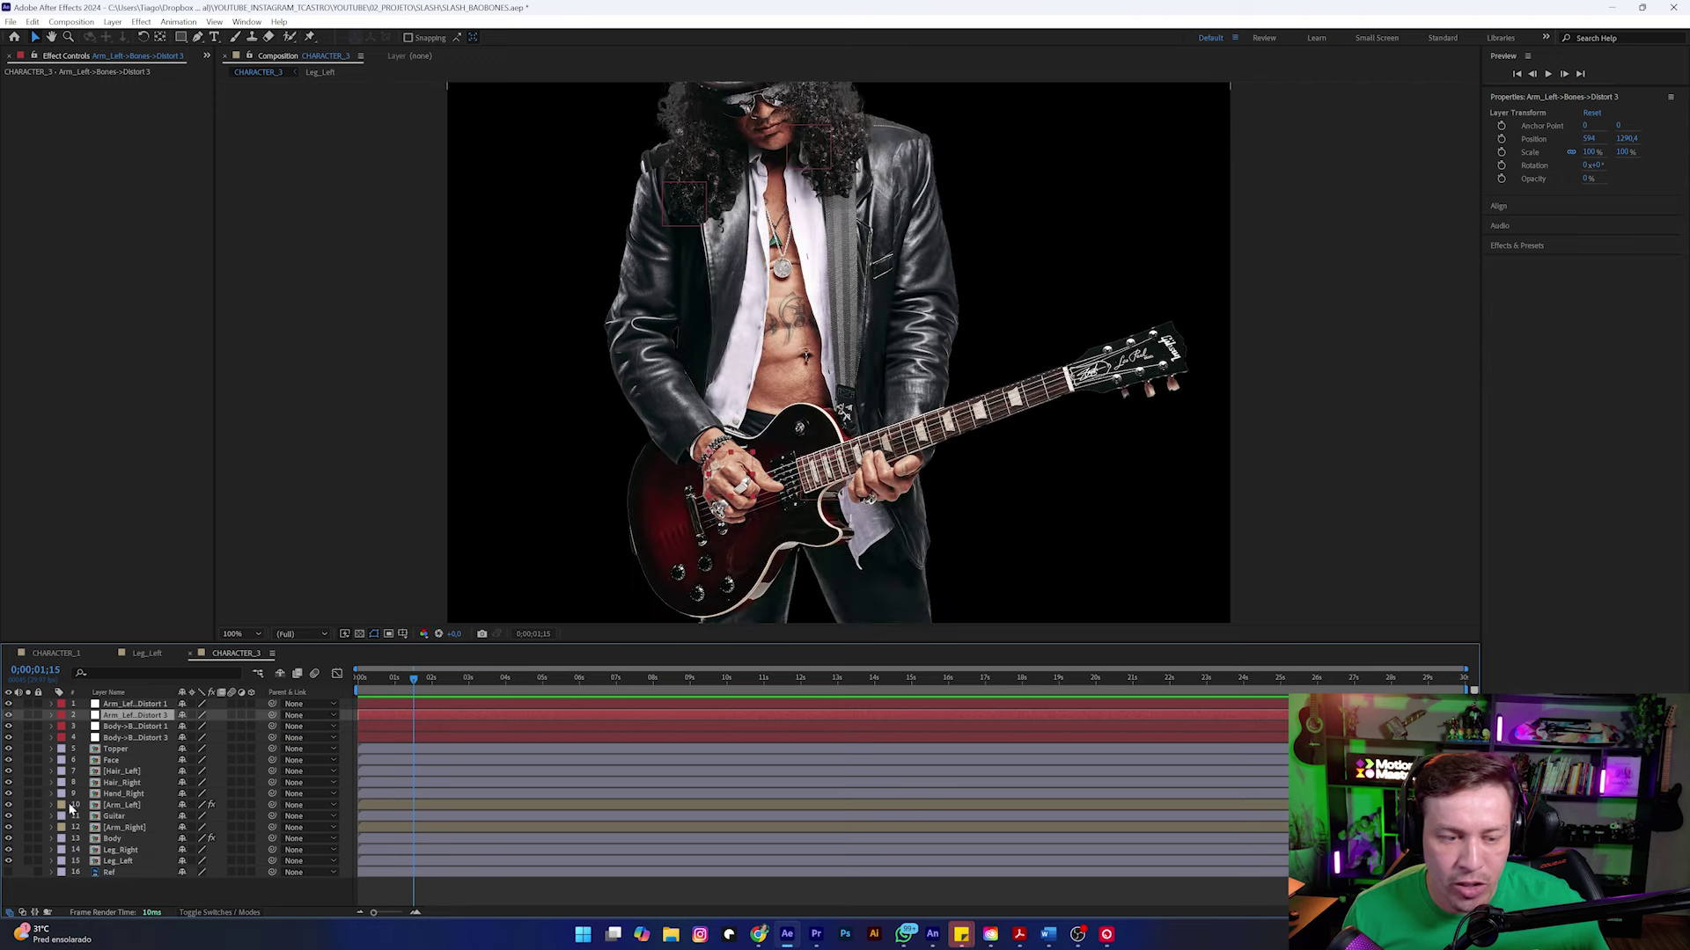
pyautogui.click(123, 804)
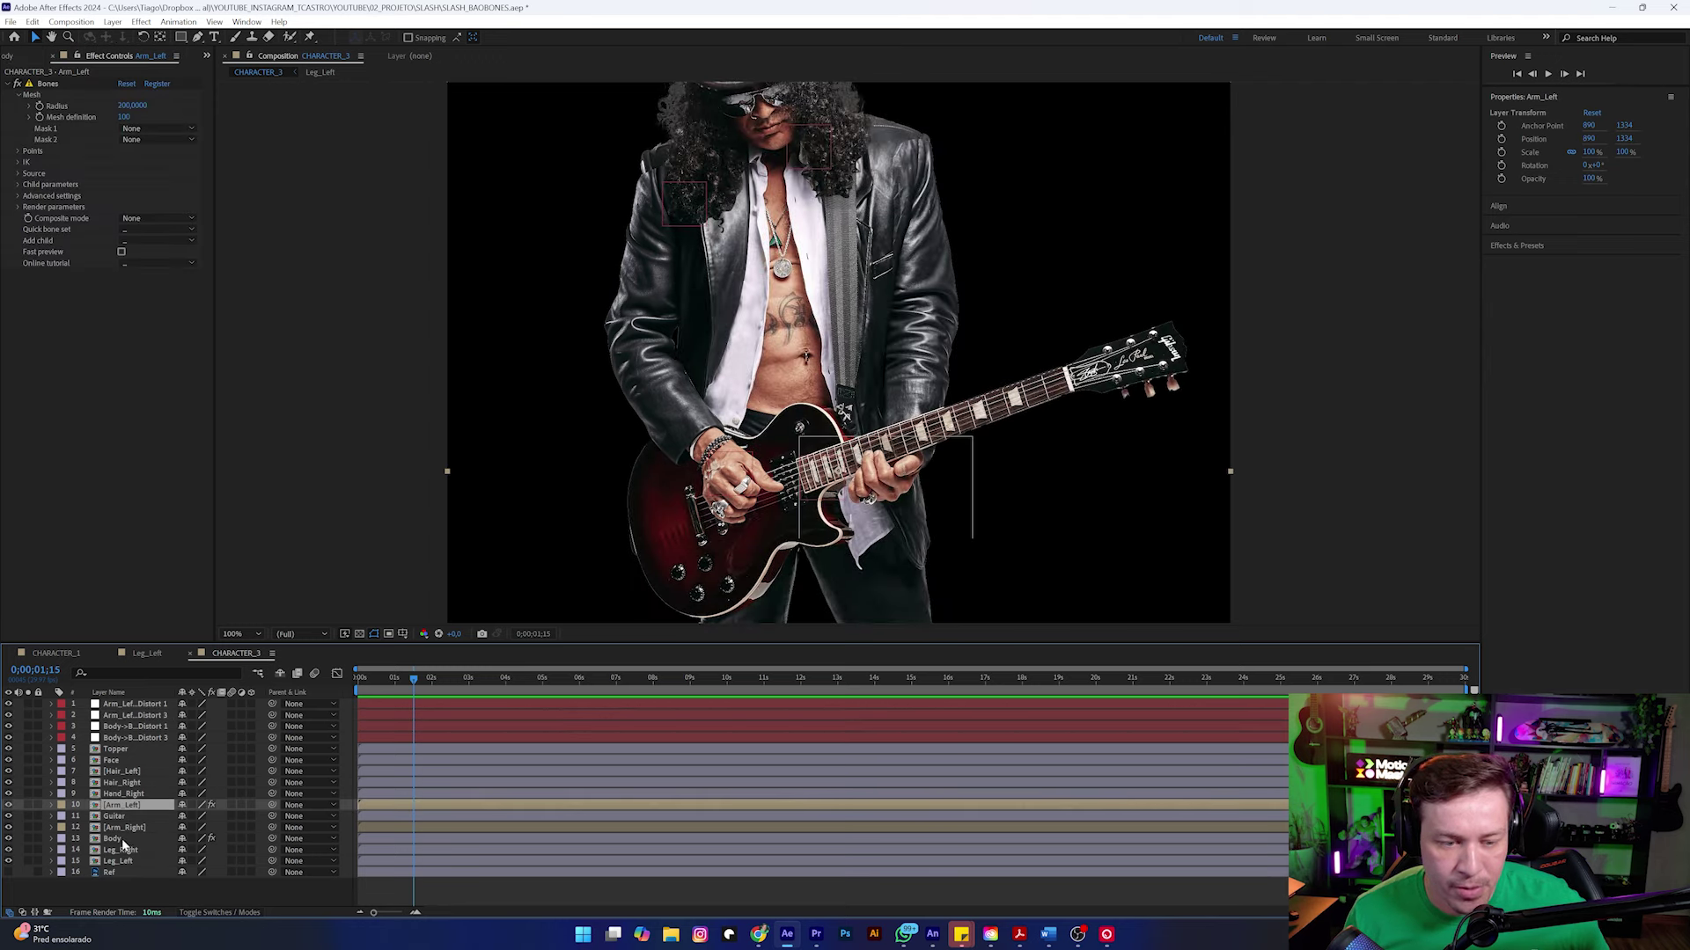
# Step: Select and solo Arm_Right, then apply the Bones effect from the effects search
pyautogui.click(127, 829)
pyautogui.click(29, 828)
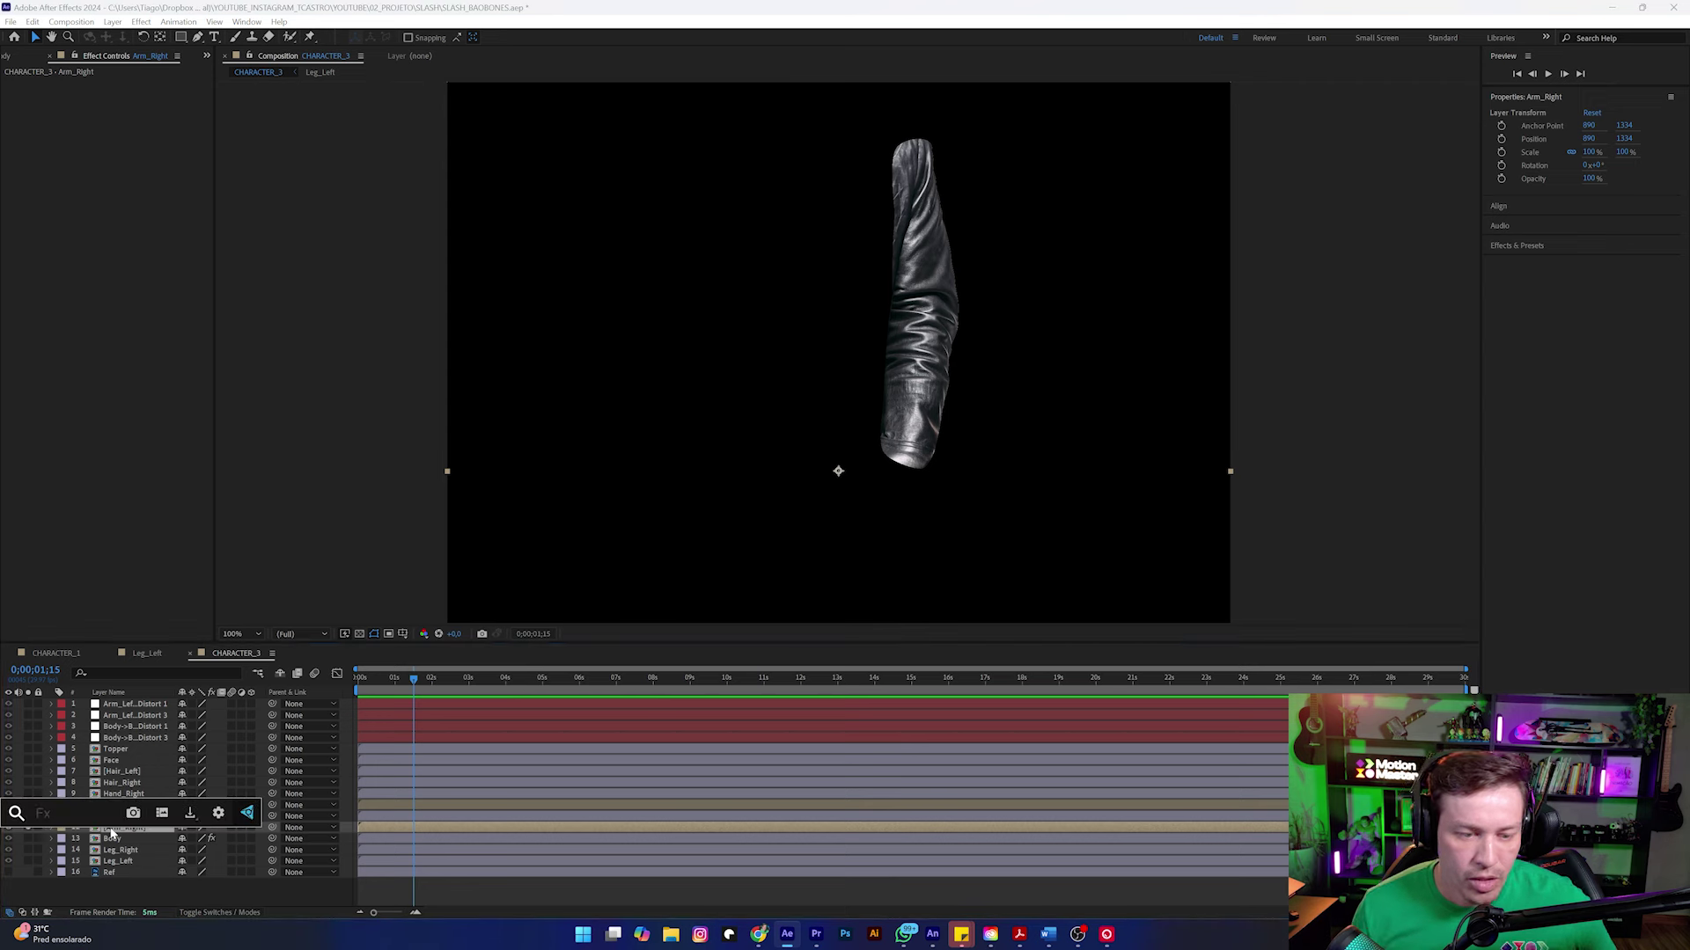
pyautogui.hotkey('ctrl', 'space')
pyautogui.write('bones')
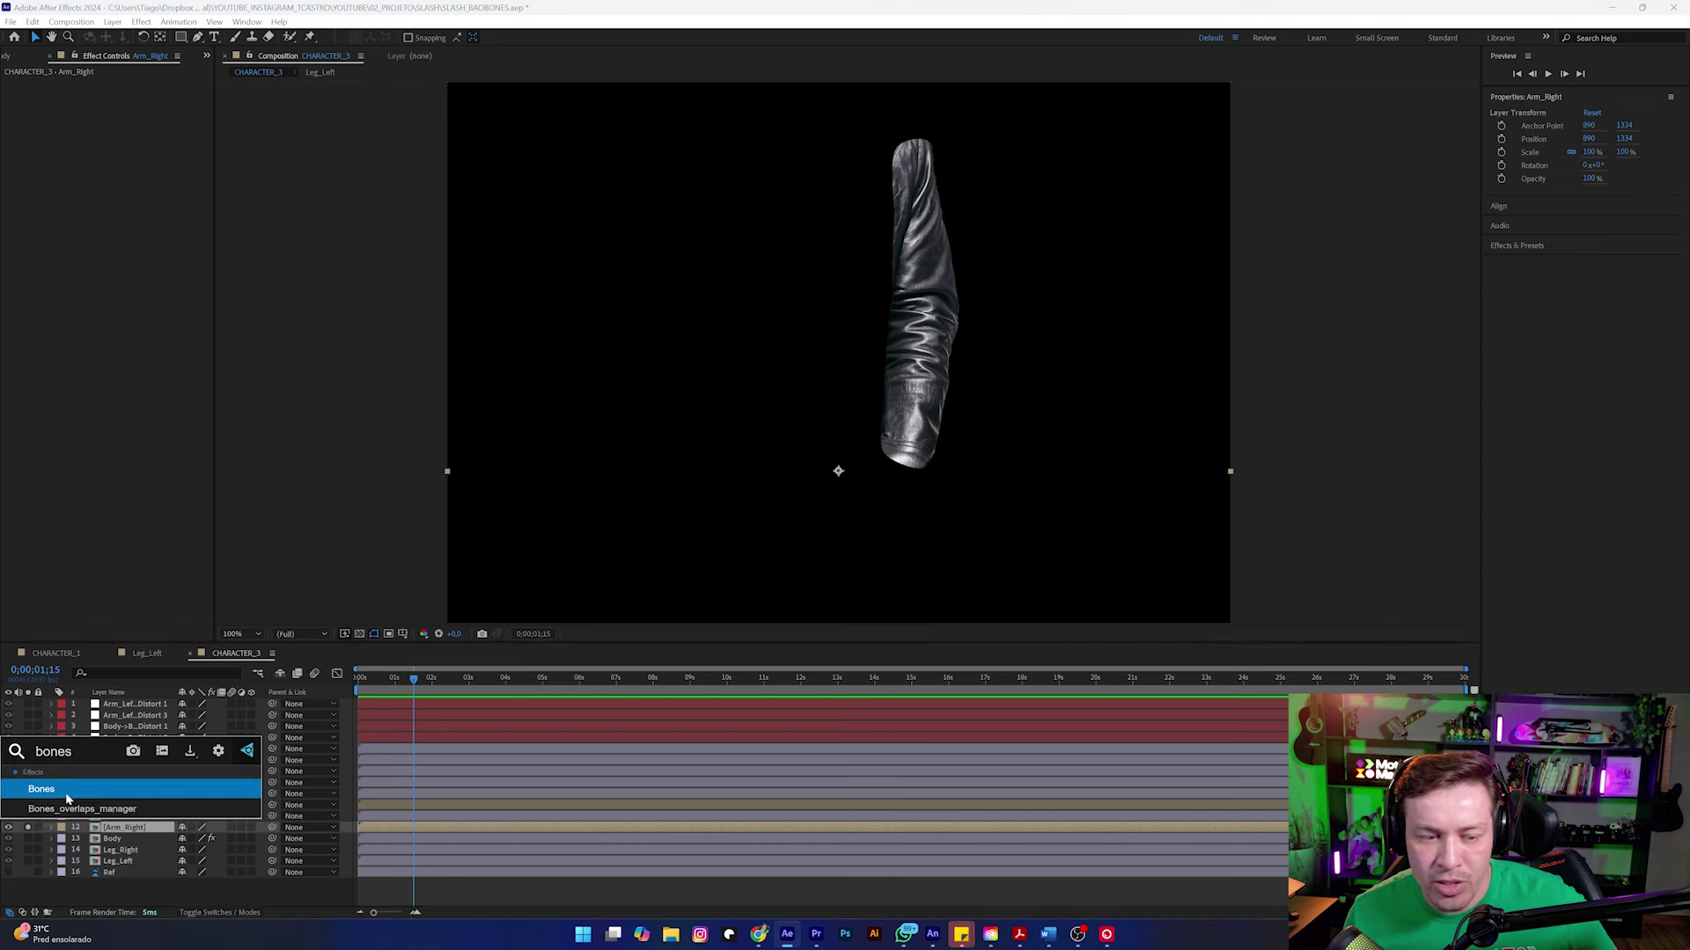
pyautogui.click(66, 792)
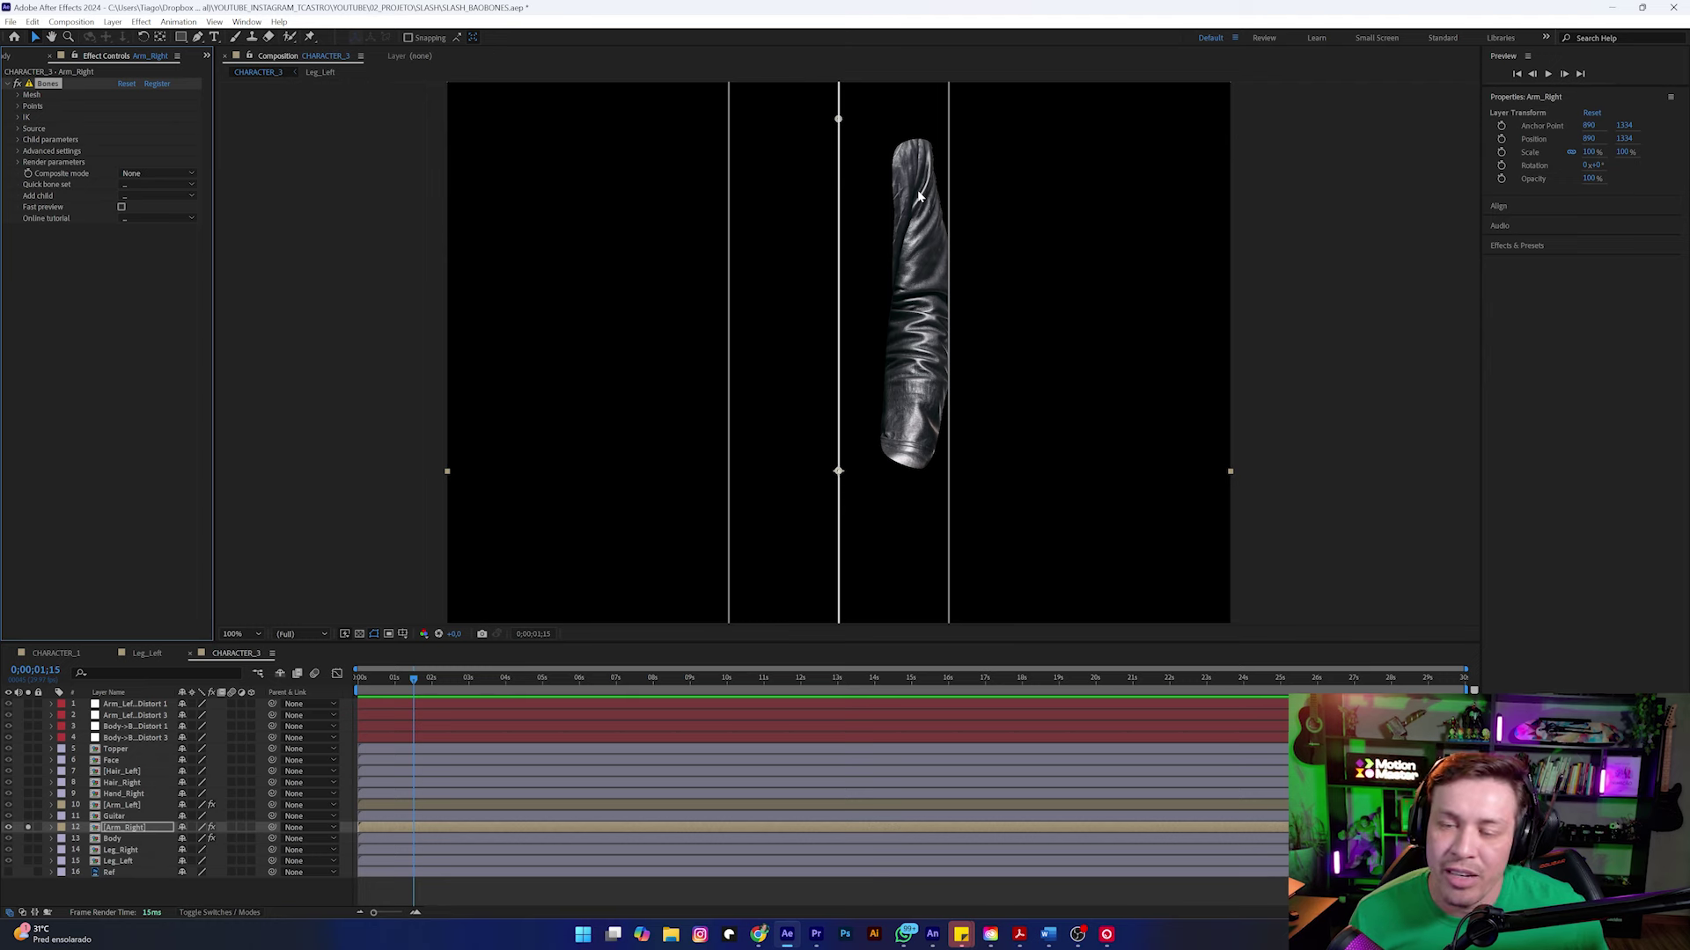
# Step: Rotate and reposition the bone joints so the chain runs from shoulder to cuff
pyautogui.moveTo(839, 121); pyautogui.dragTo(915, 132)
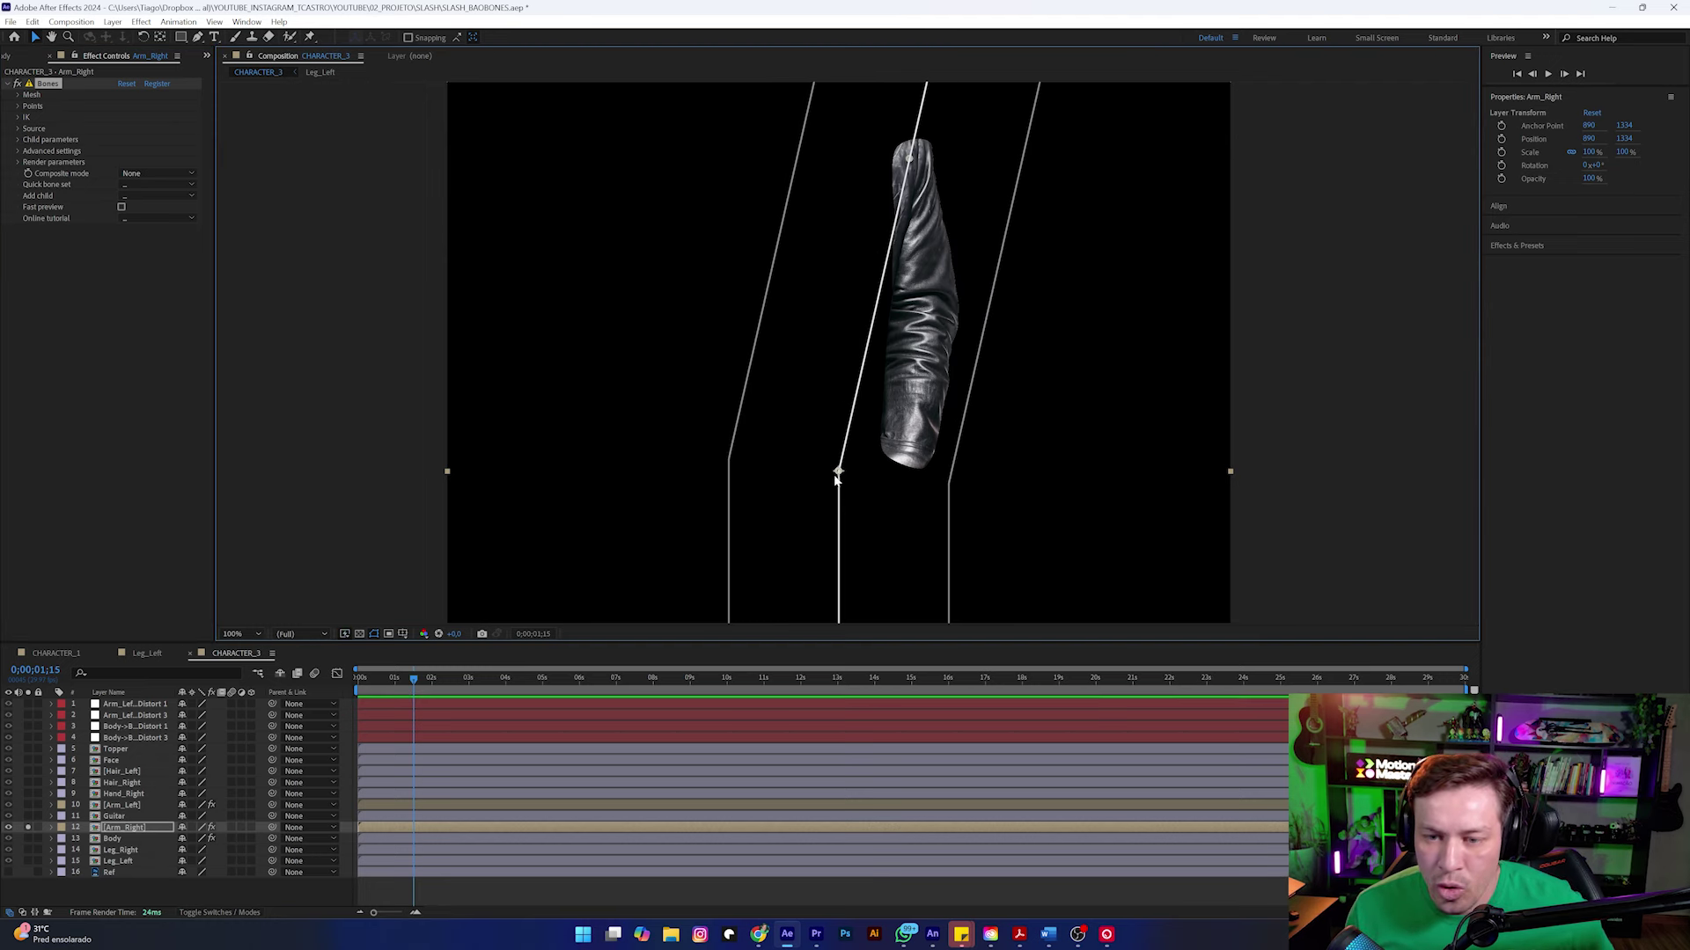
pyautogui.moveTo(838, 475); pyautogui.dragTo(930, 329)
pyautogui.press(',')
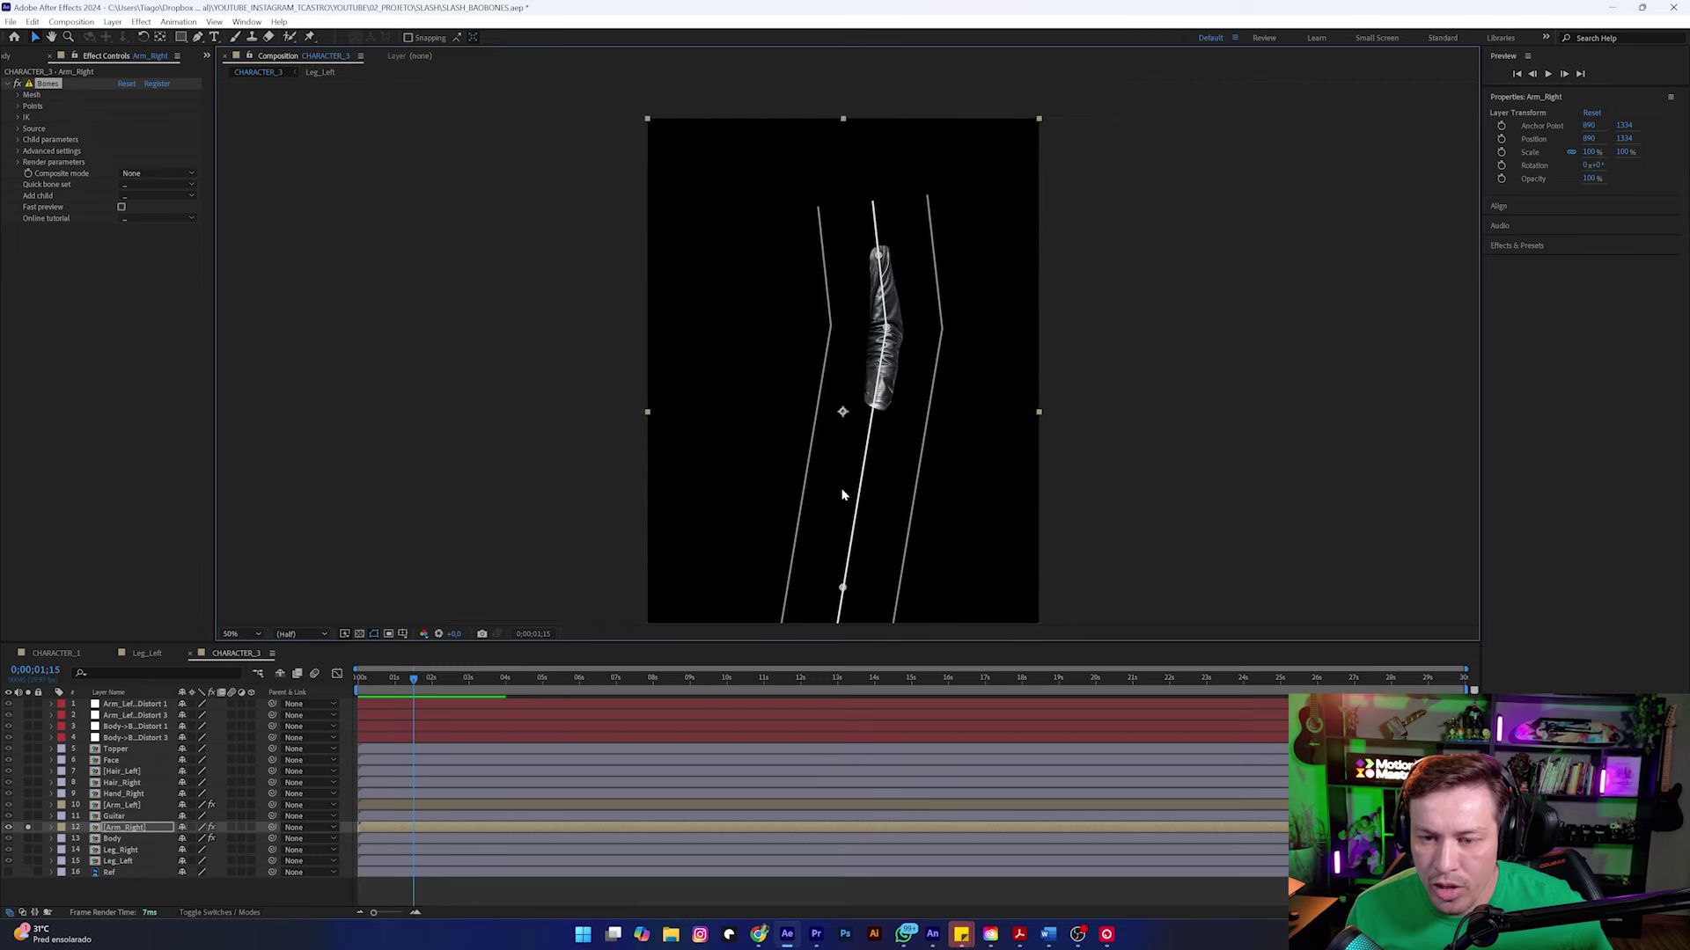
pyautogui.moveTo(841, 598); pyautogui.dragTo(876, 409)
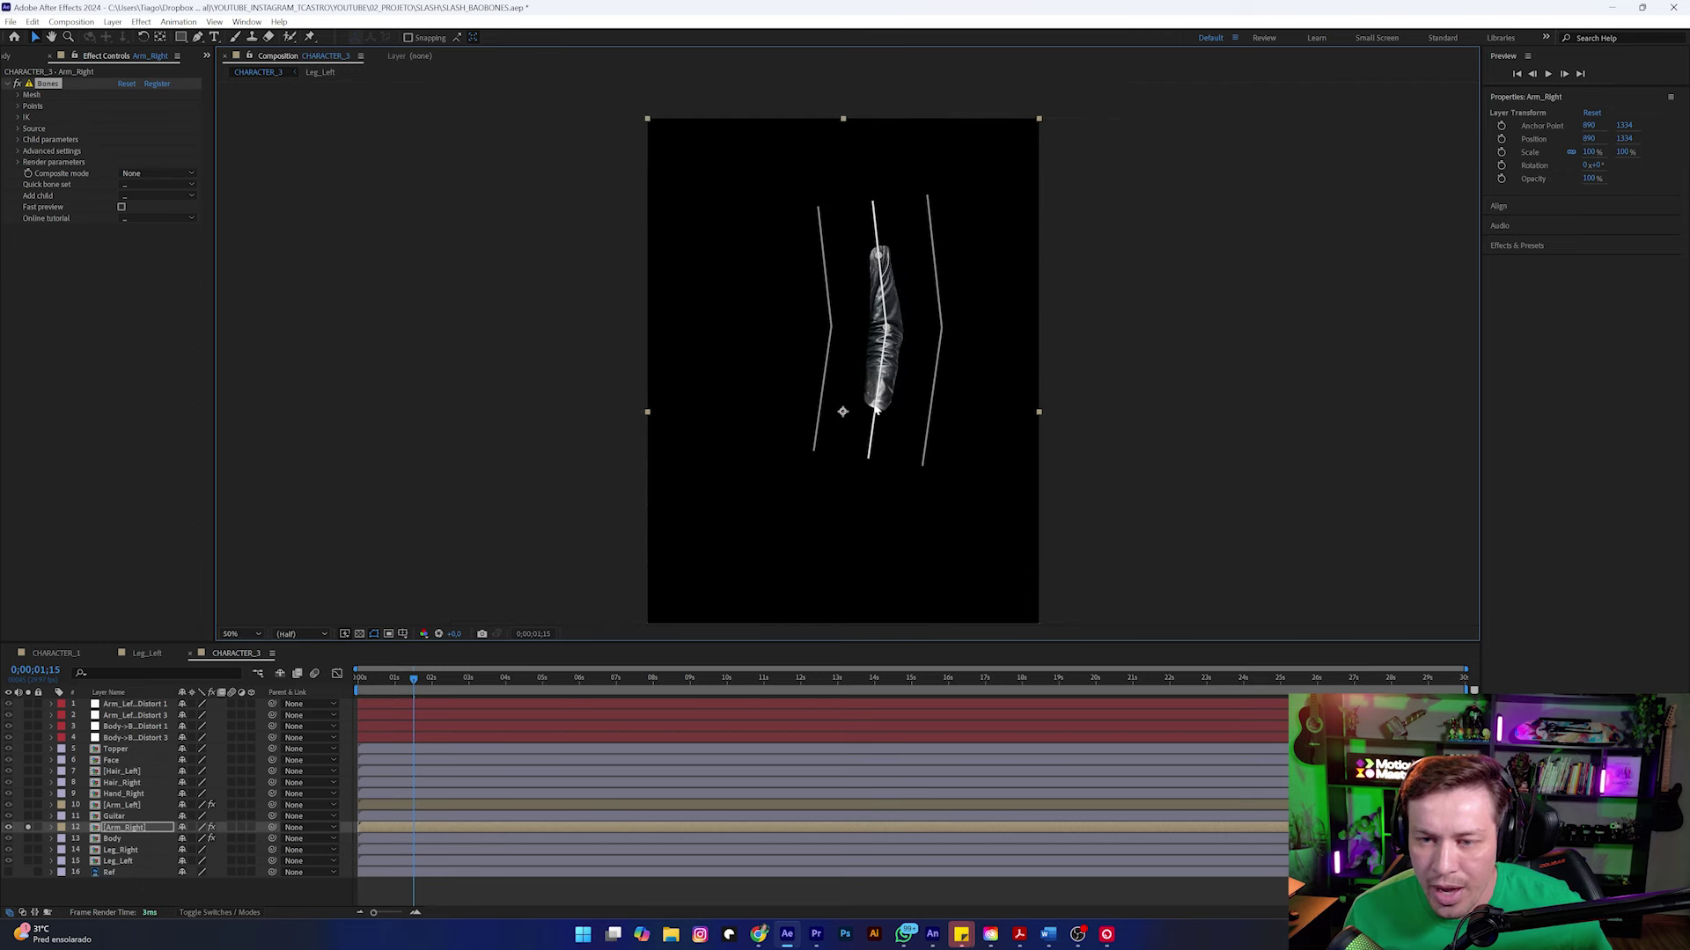
pyautogui.press('.')
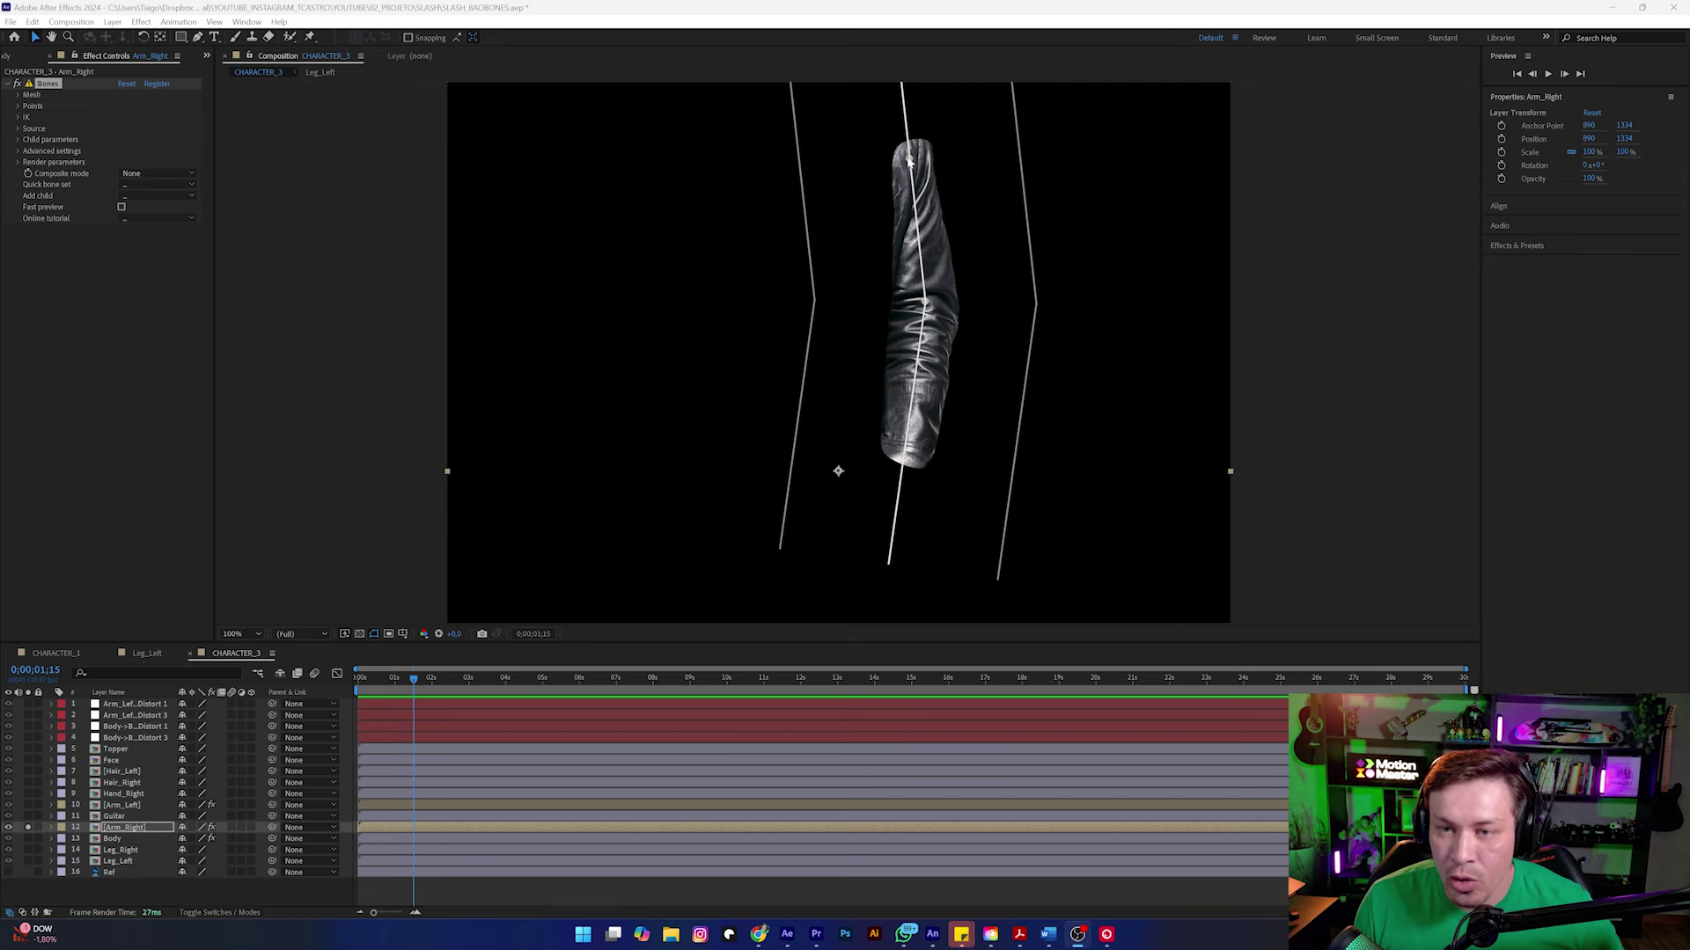
# Step: Narrow the right arm's mesh radius and generate Set with controllers Distort controllers
pyautogui.click(17, 94)
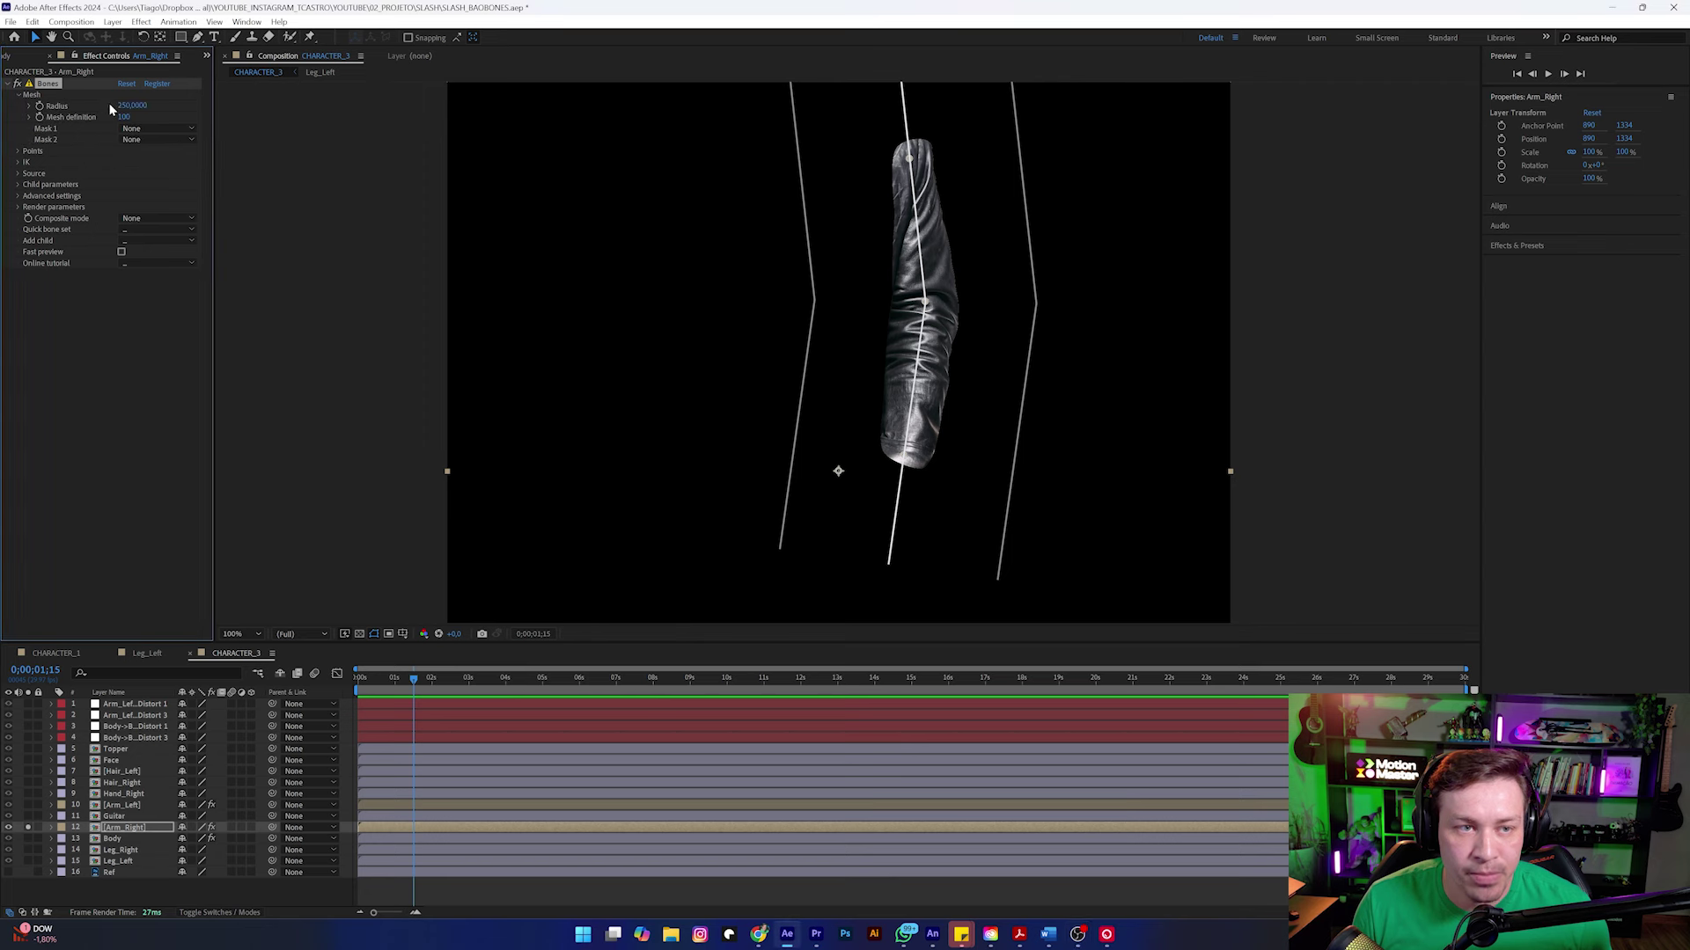
pyautogui.moveTo(137, 105); pyautogui.dragTo(132, 105)
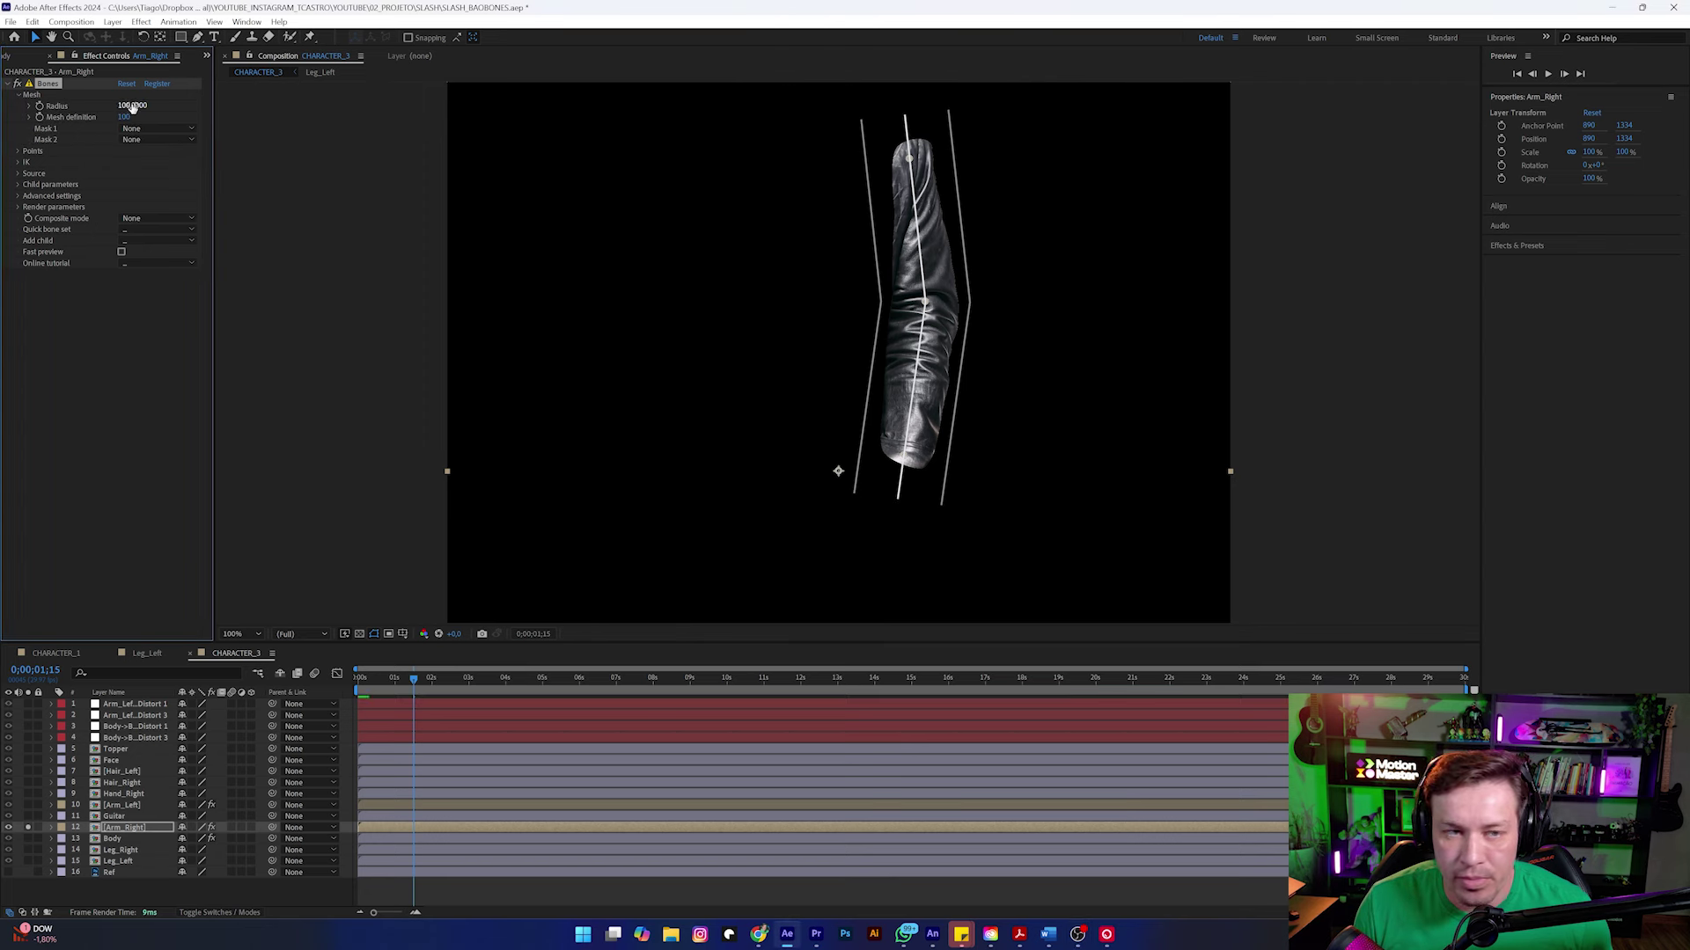
pyautogui.click(177, 231)
pyautogui.click(175, 289)
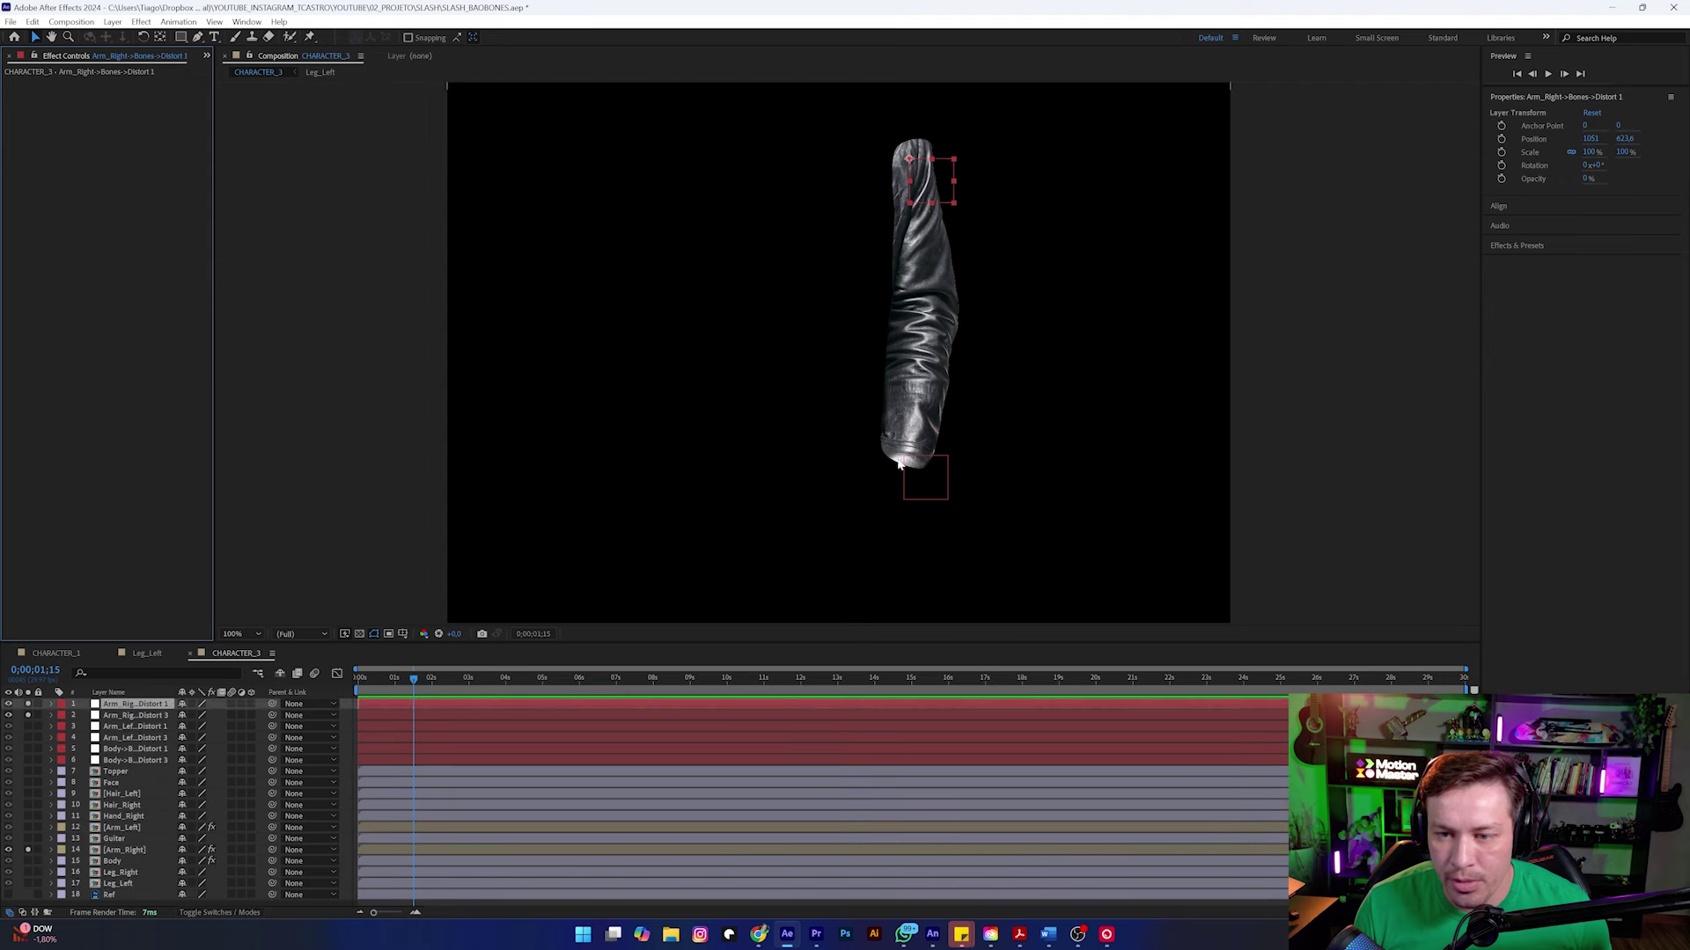
# Step: Test bending the arm, restore the accidentally deleted Distort 3 controller, undo the bend, and unsolo the layers
pyautogui.moveTo(928, 476); pyautogui.dragTo(928, 454)
pyautogui.press('Delete')
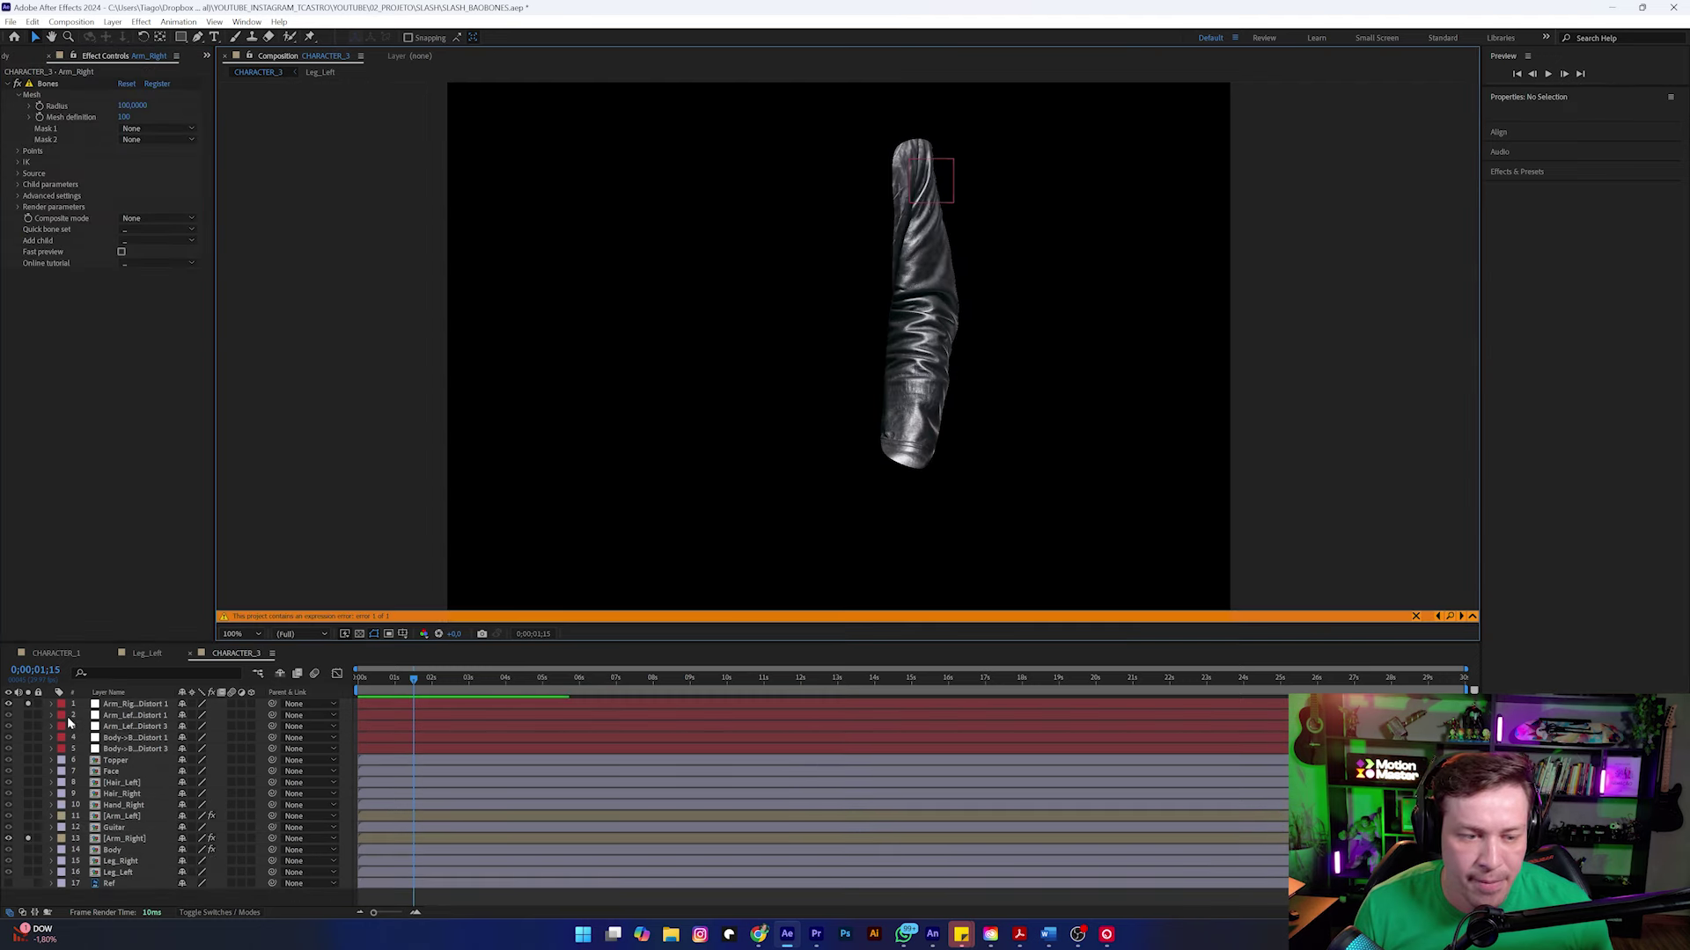
pyautogui.hotkey('ctrl', 'z')
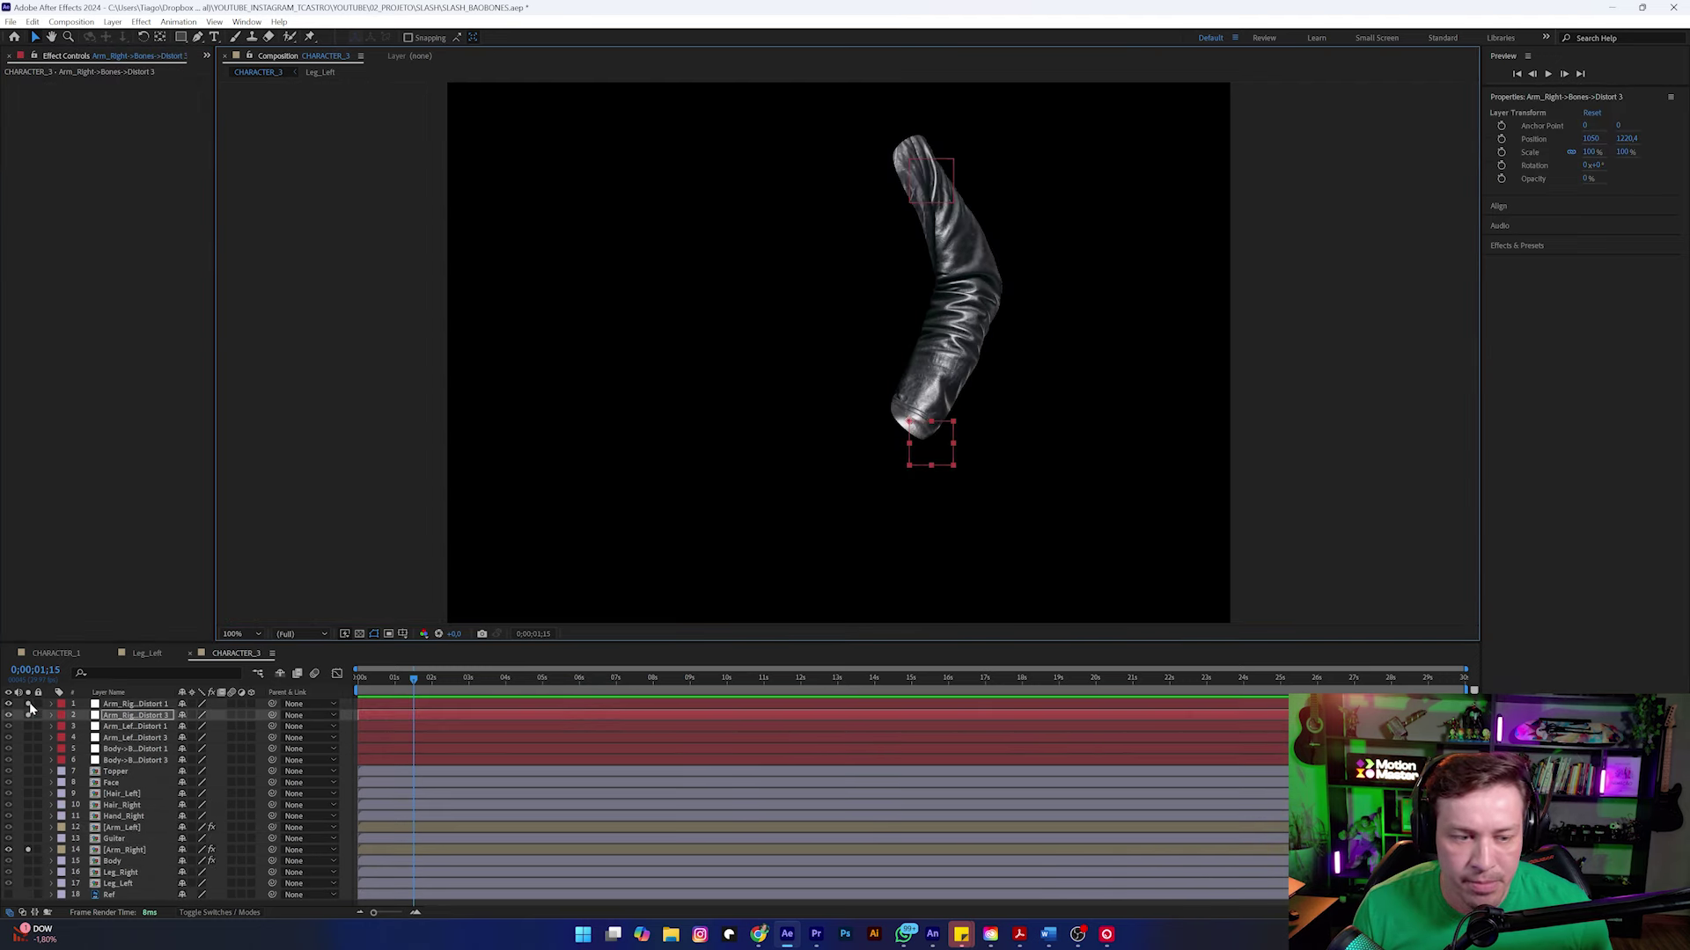
pyautogui.hotkey('ctrl', 'z')
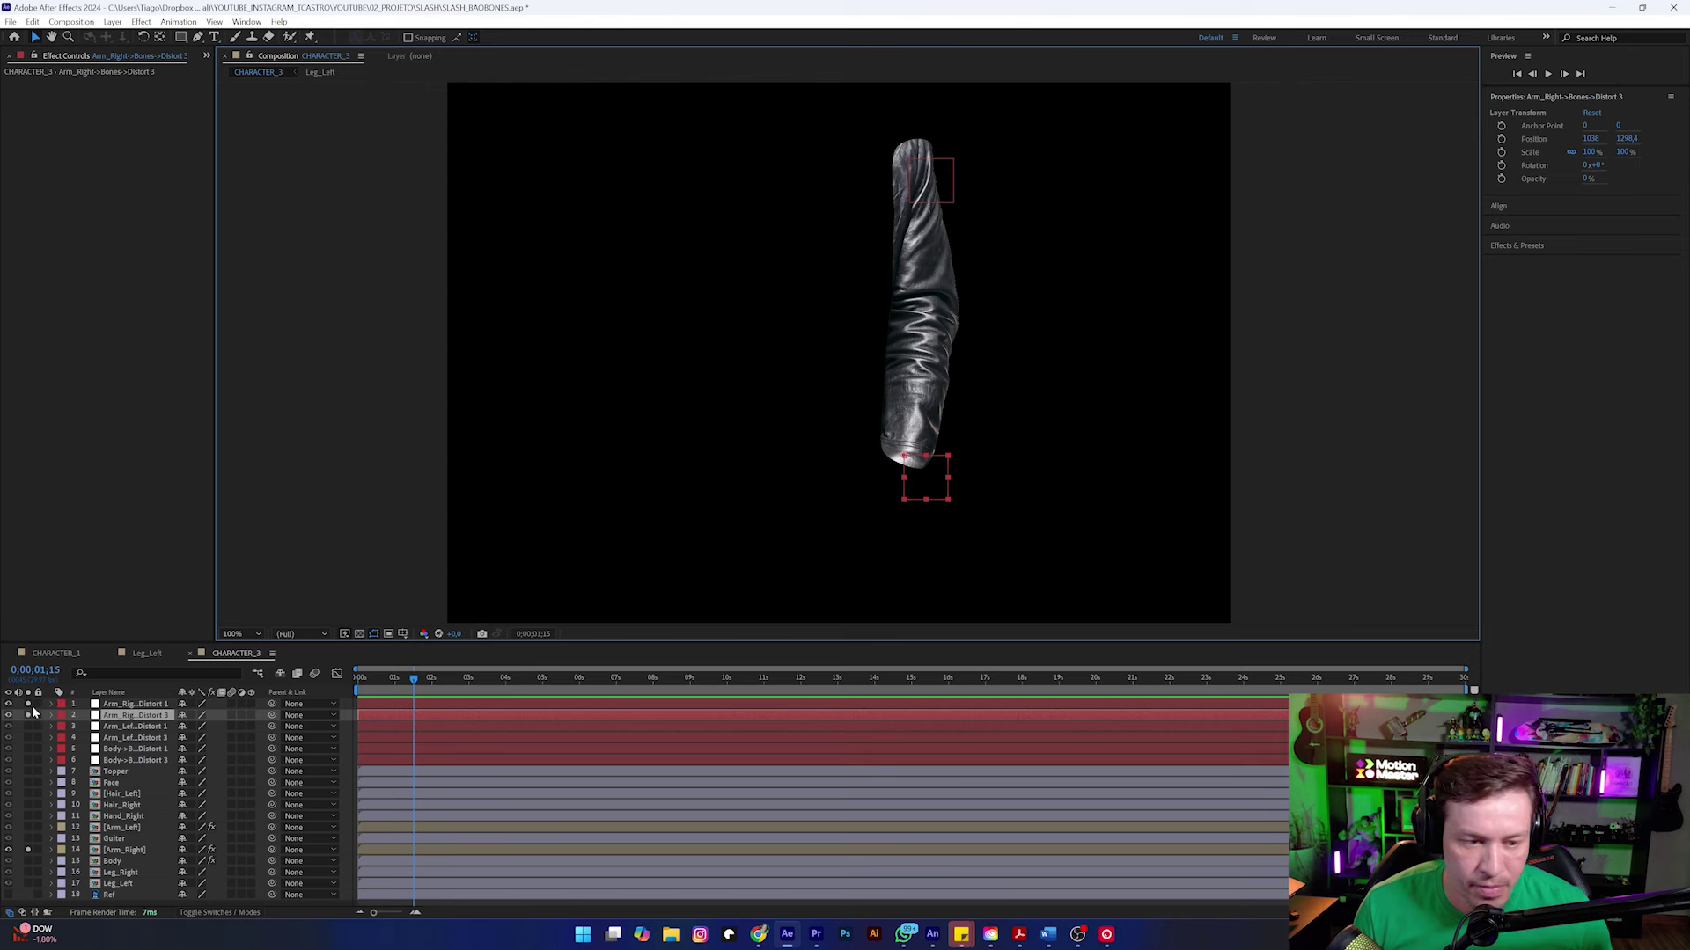
pyautogui.click(28, 704)
pyautogui.click(28, 850)
pyautogui.scroll(-2, 677, 513)
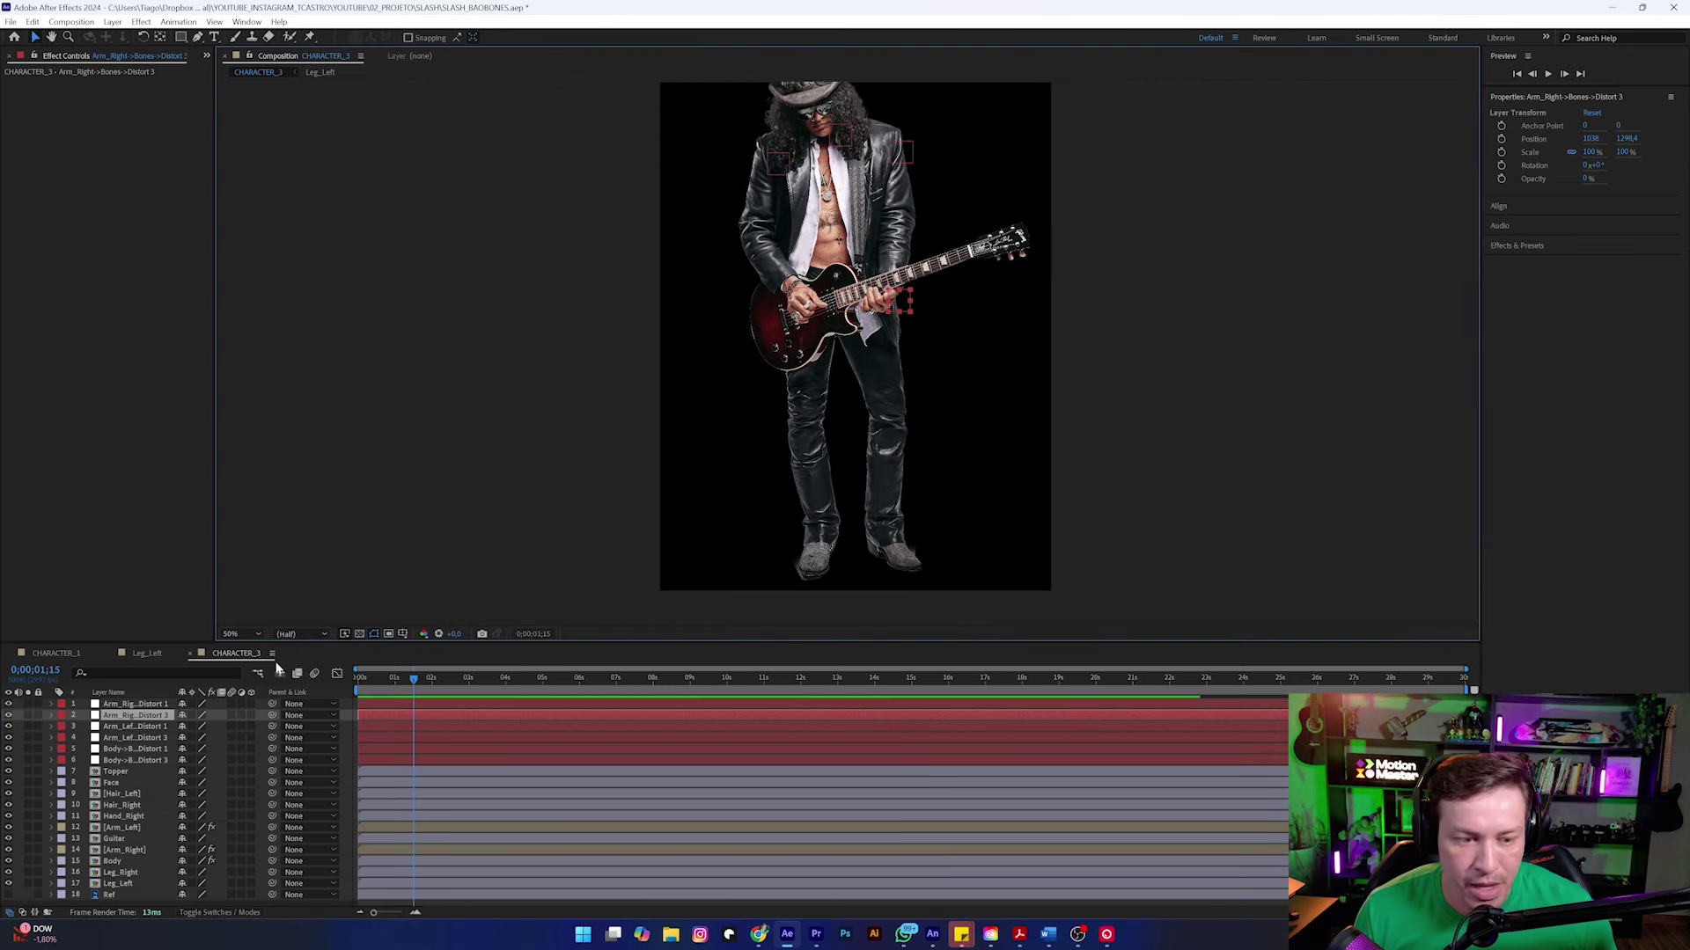
# Step: Select and solo Leg_Right, then apply the Bones effect to it
pyautogui.click(137, 705)
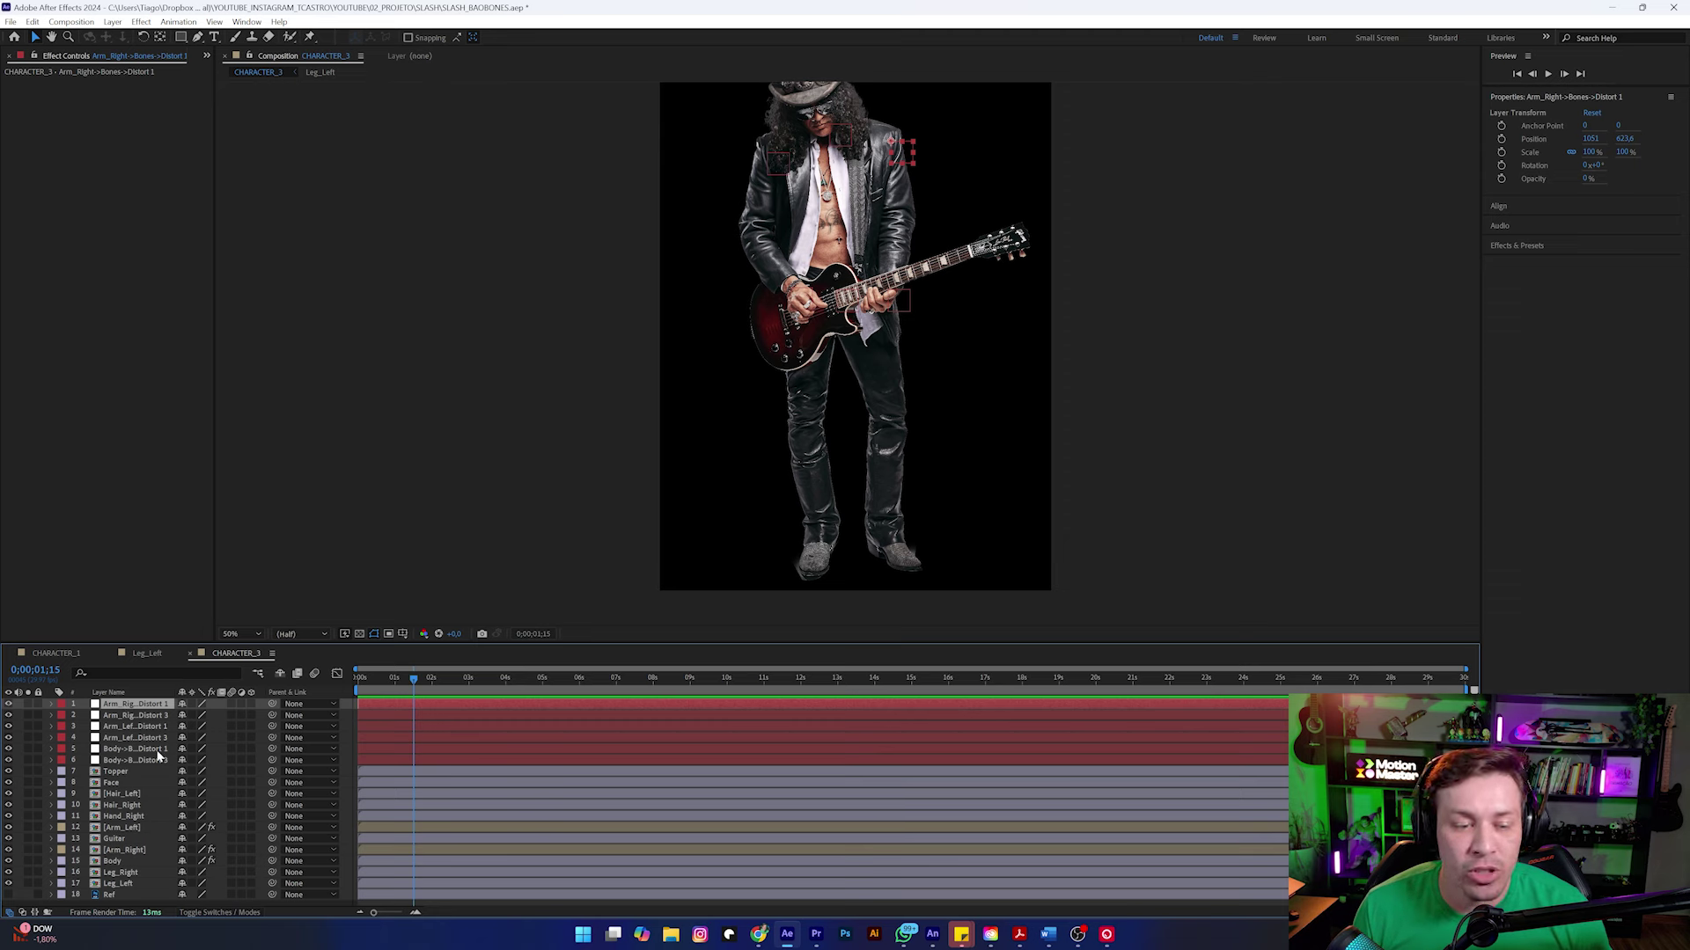
pyautogui.click(120, 872)
pyautogui.click(27, 873)
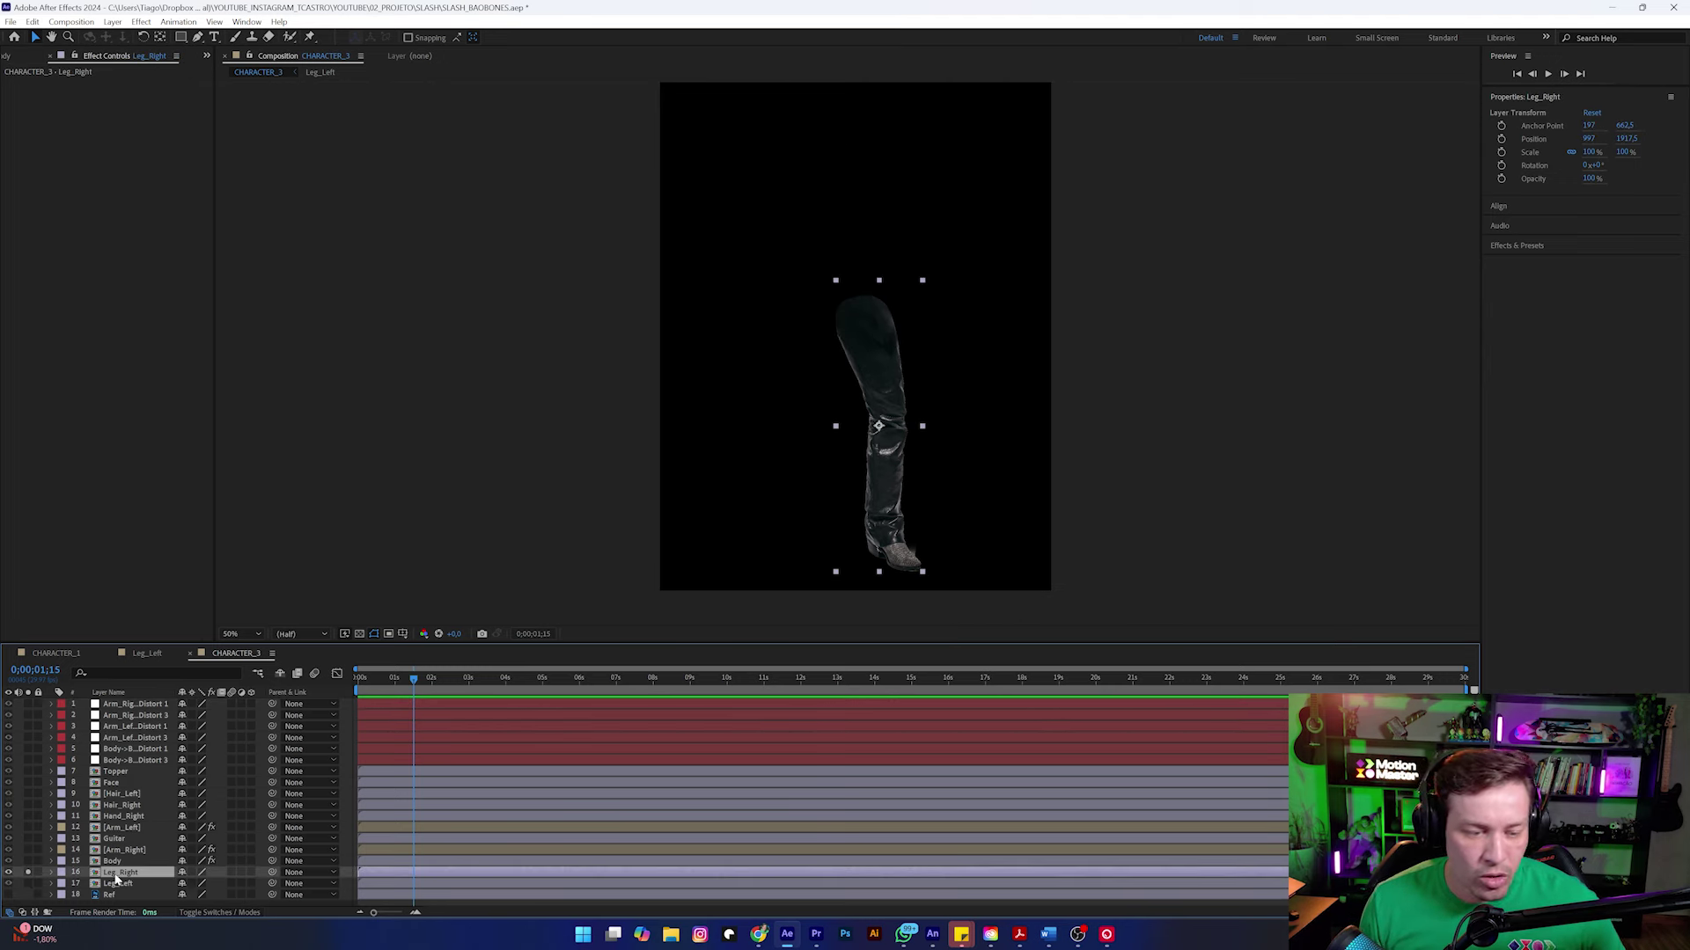
pyautogui.hotkey('ctrl', 'space')
pyautogui.write('bones')
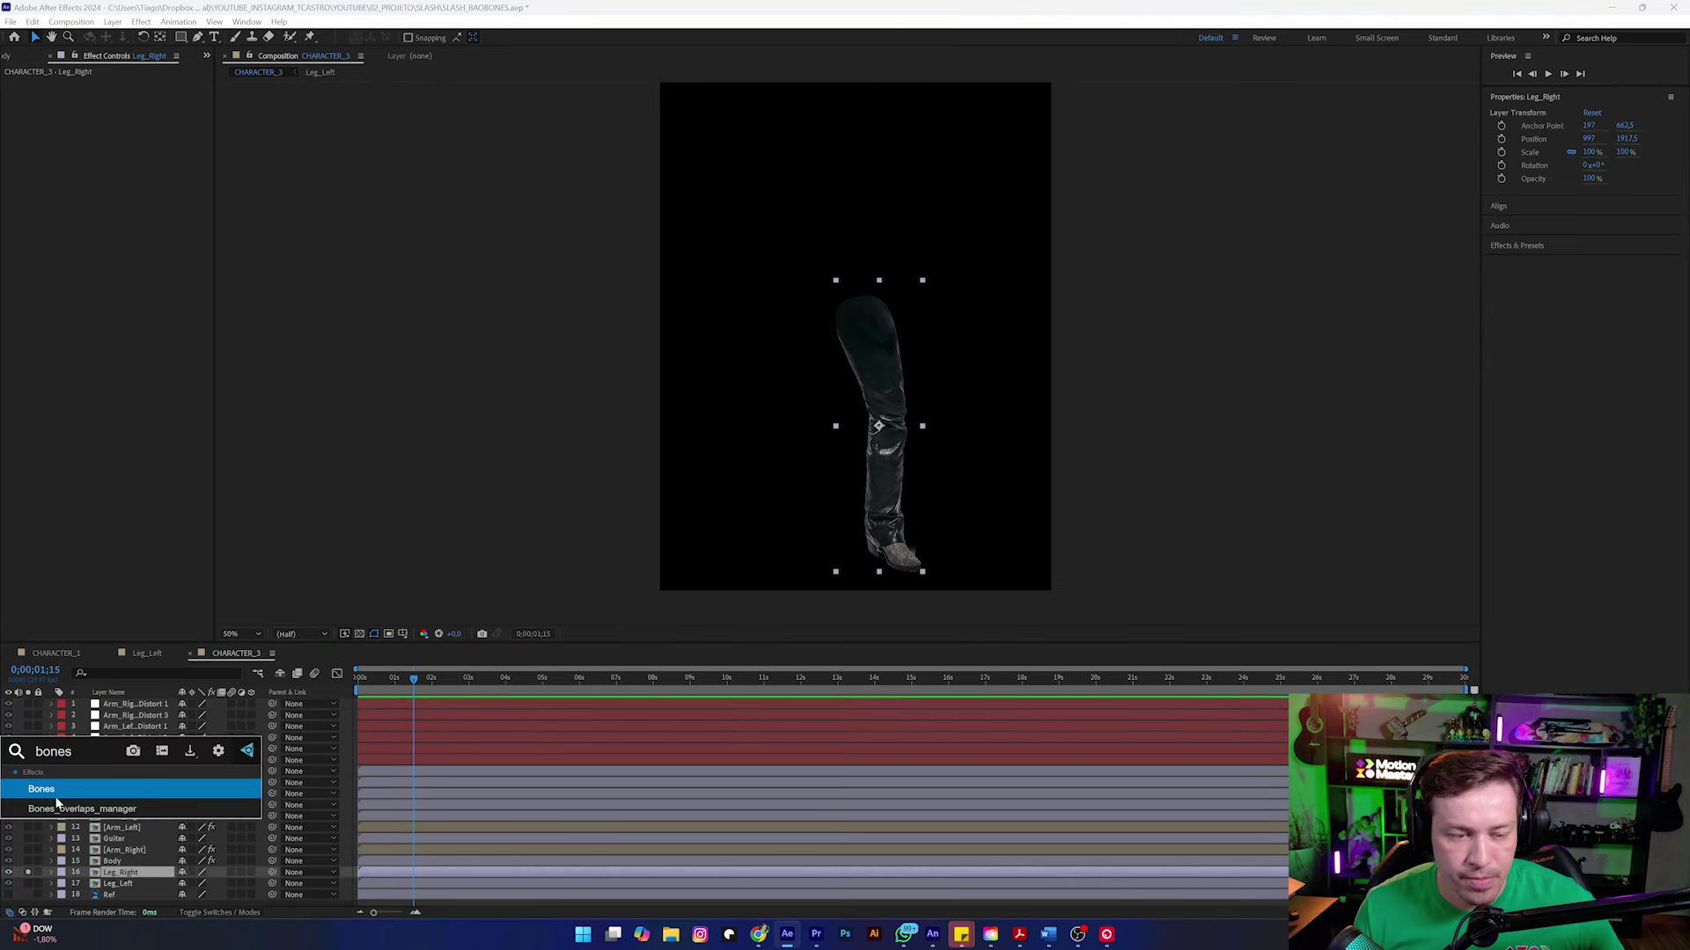
pyautogui.press('Return')
# Step: Shape the leg bones over thigh, knee and foot, then generate Set with controllers Distort controllers
pyautogui.moveTo(881, 340); pyautogui.dragTo(858, 310)
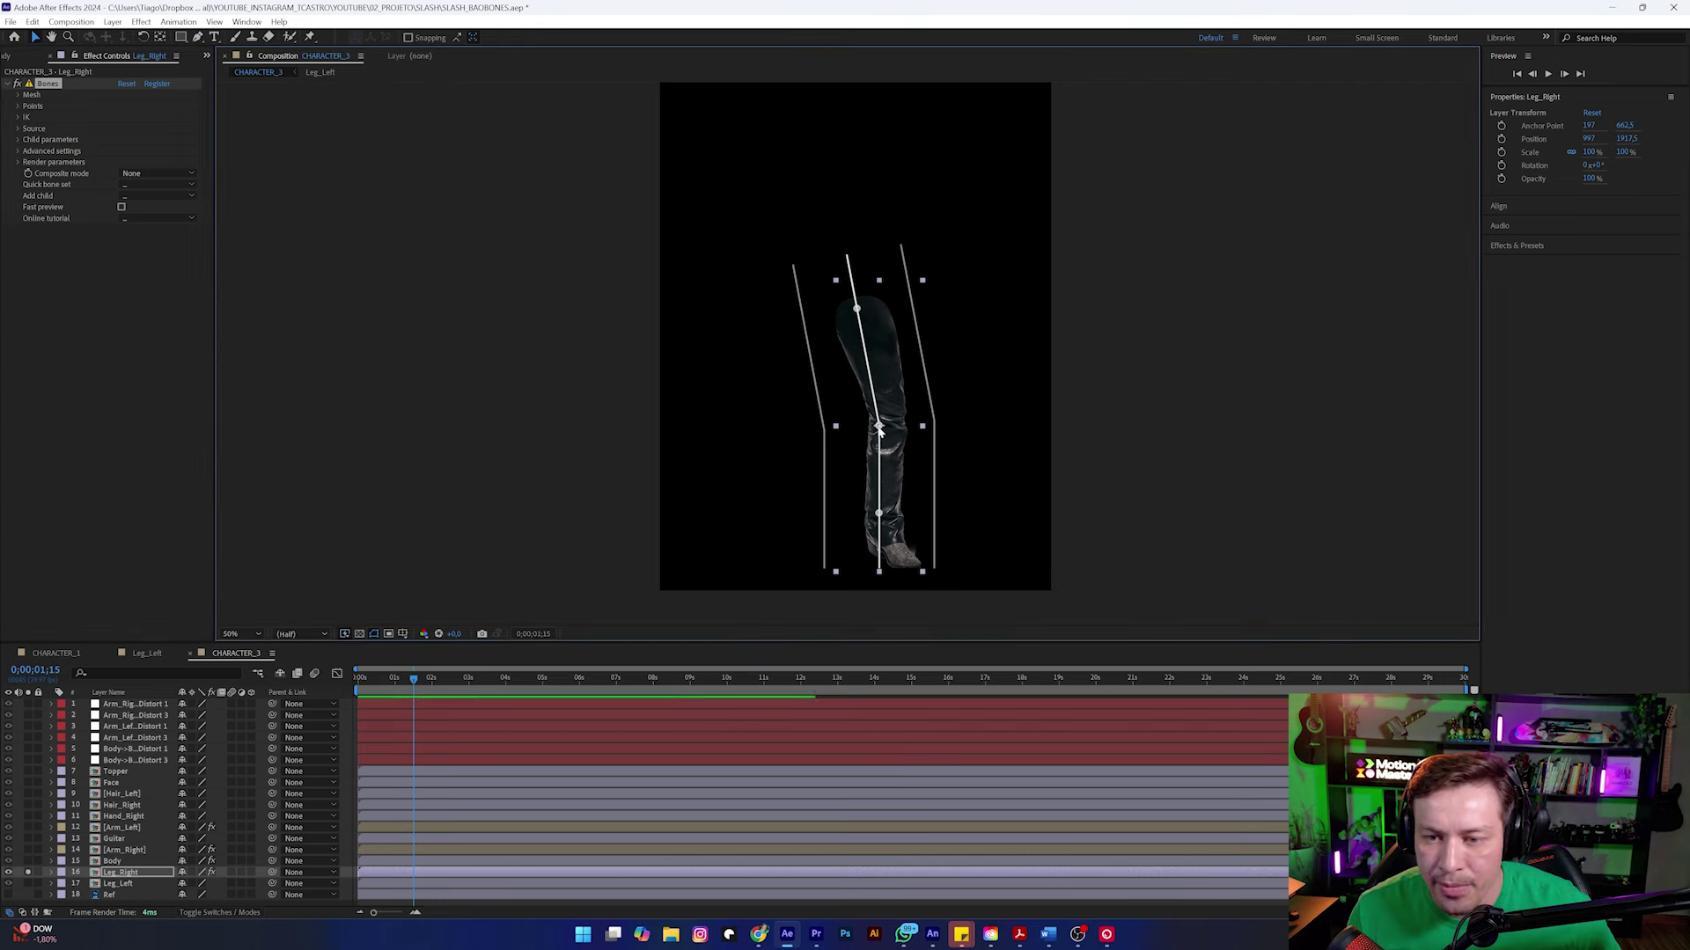
pyautogui.moveTo(878, 426); pyautogui.dragTo(887, 420)
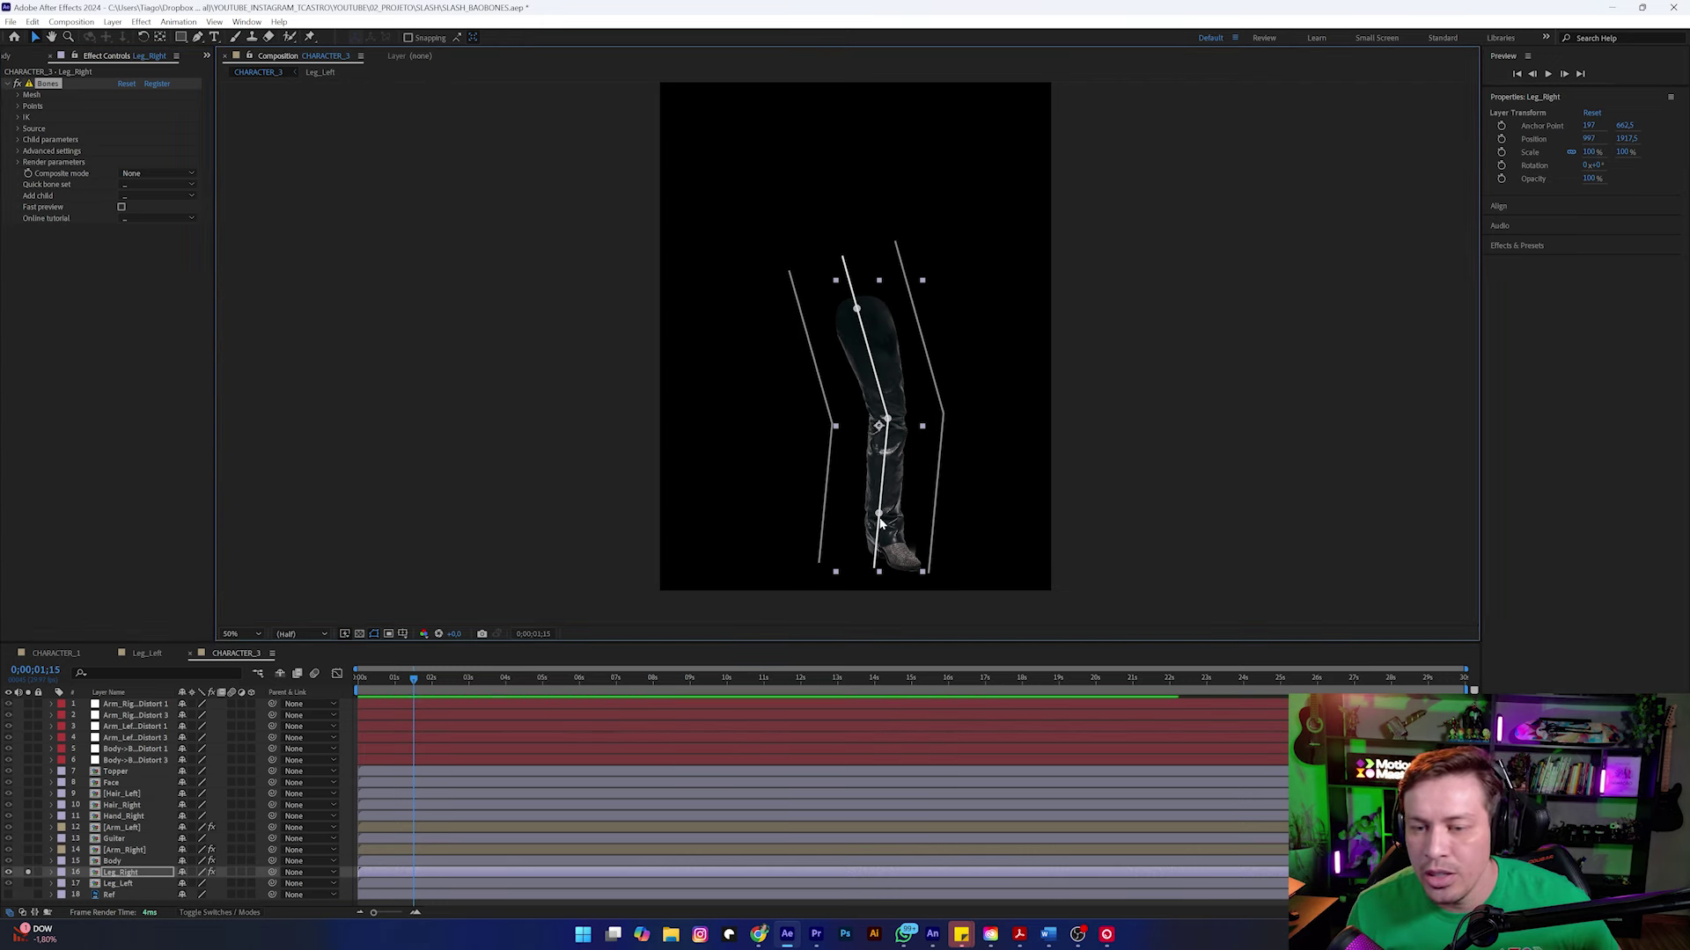
pyautogui.moveTo(878, 514); pyautogui.dragTo(884, 530)
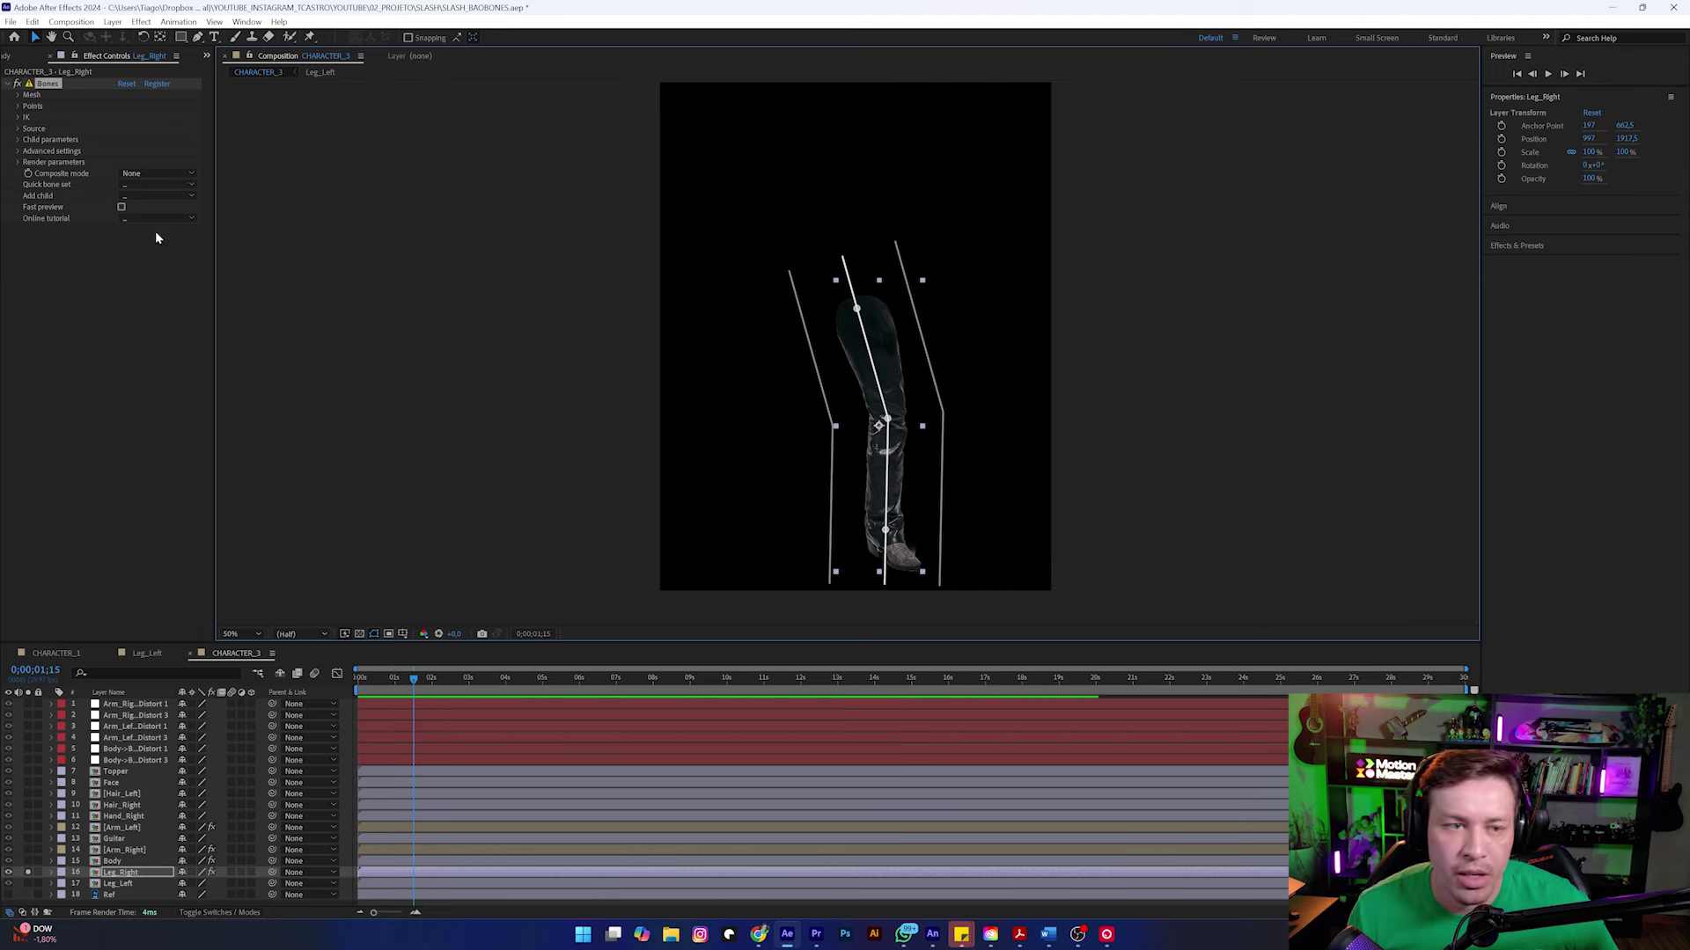
pyautogui.click(156, 196)
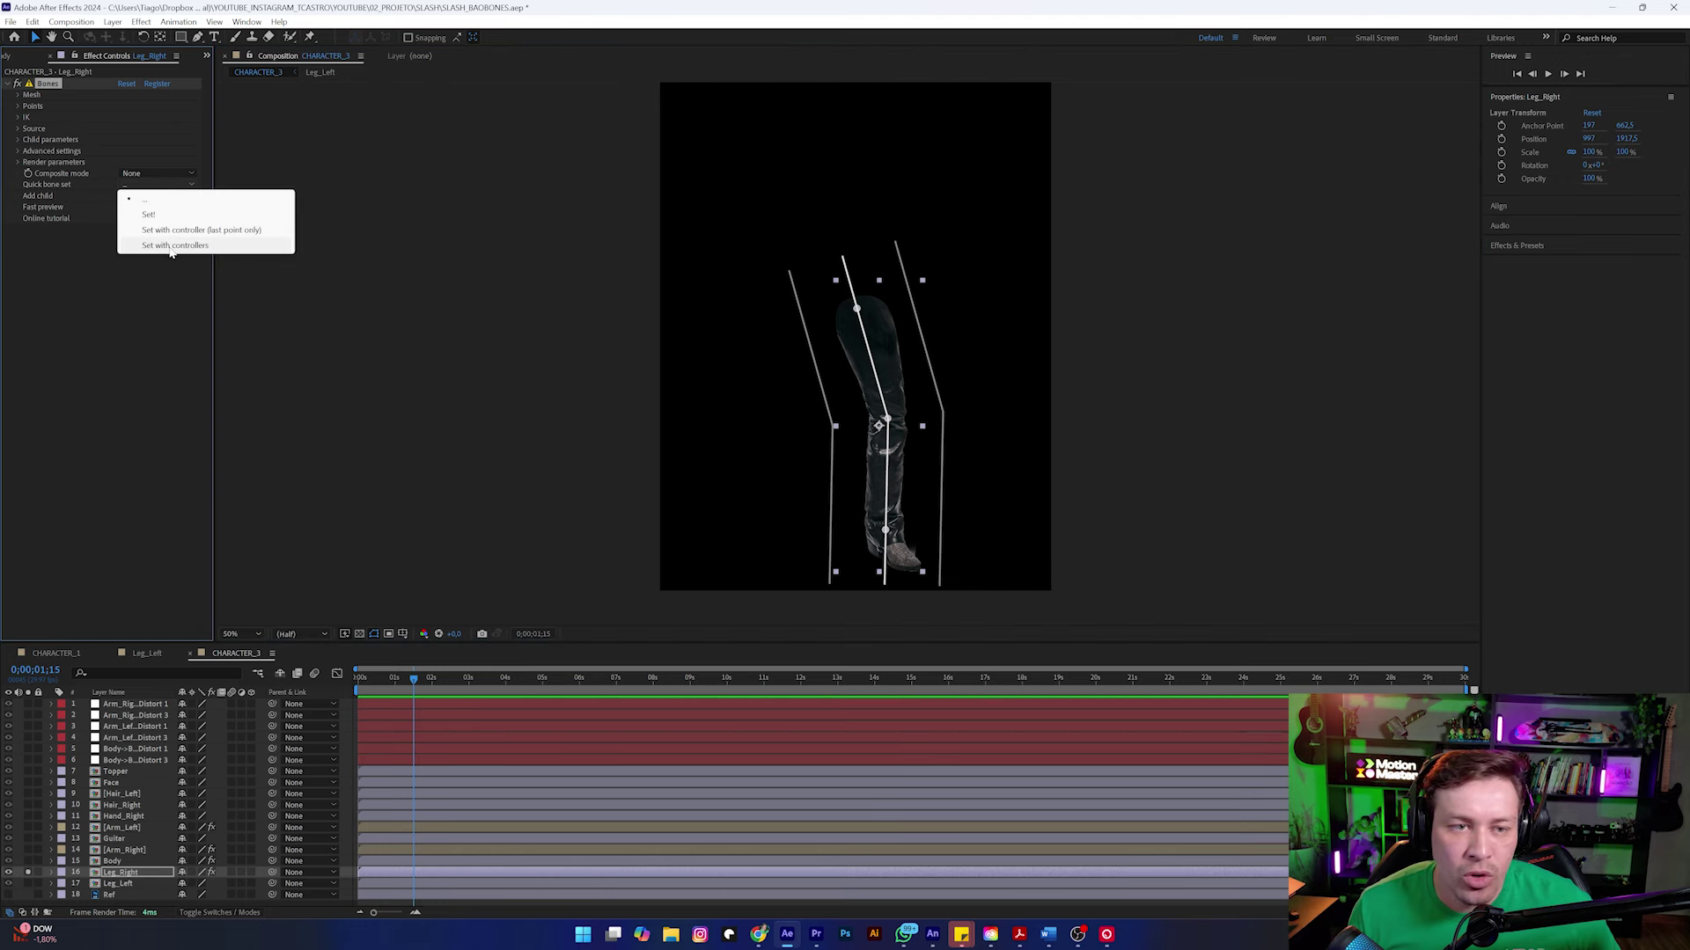
pyautogui.click(172, 246)
# Step: Test the foot controller, turn off the Leg_Right solo, and select Leg_Left
pyautogui.moveTo(912, 515); pyautogui.dragTo(891, 564)
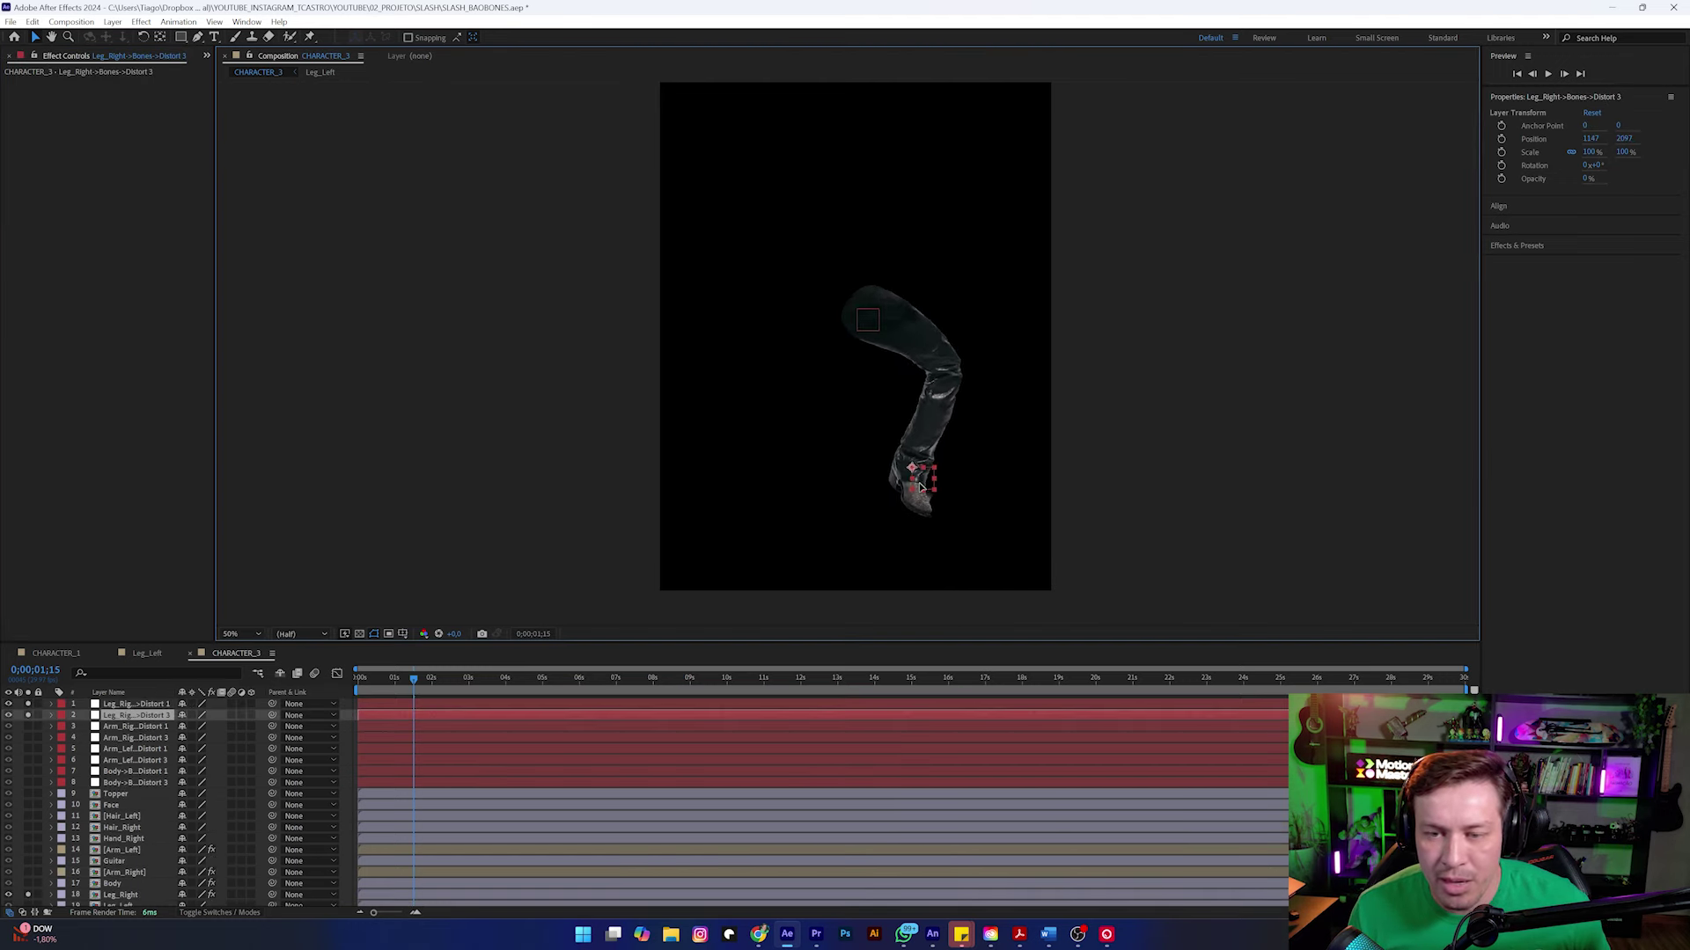
pyautogui.scroll(-1, 34, 857)
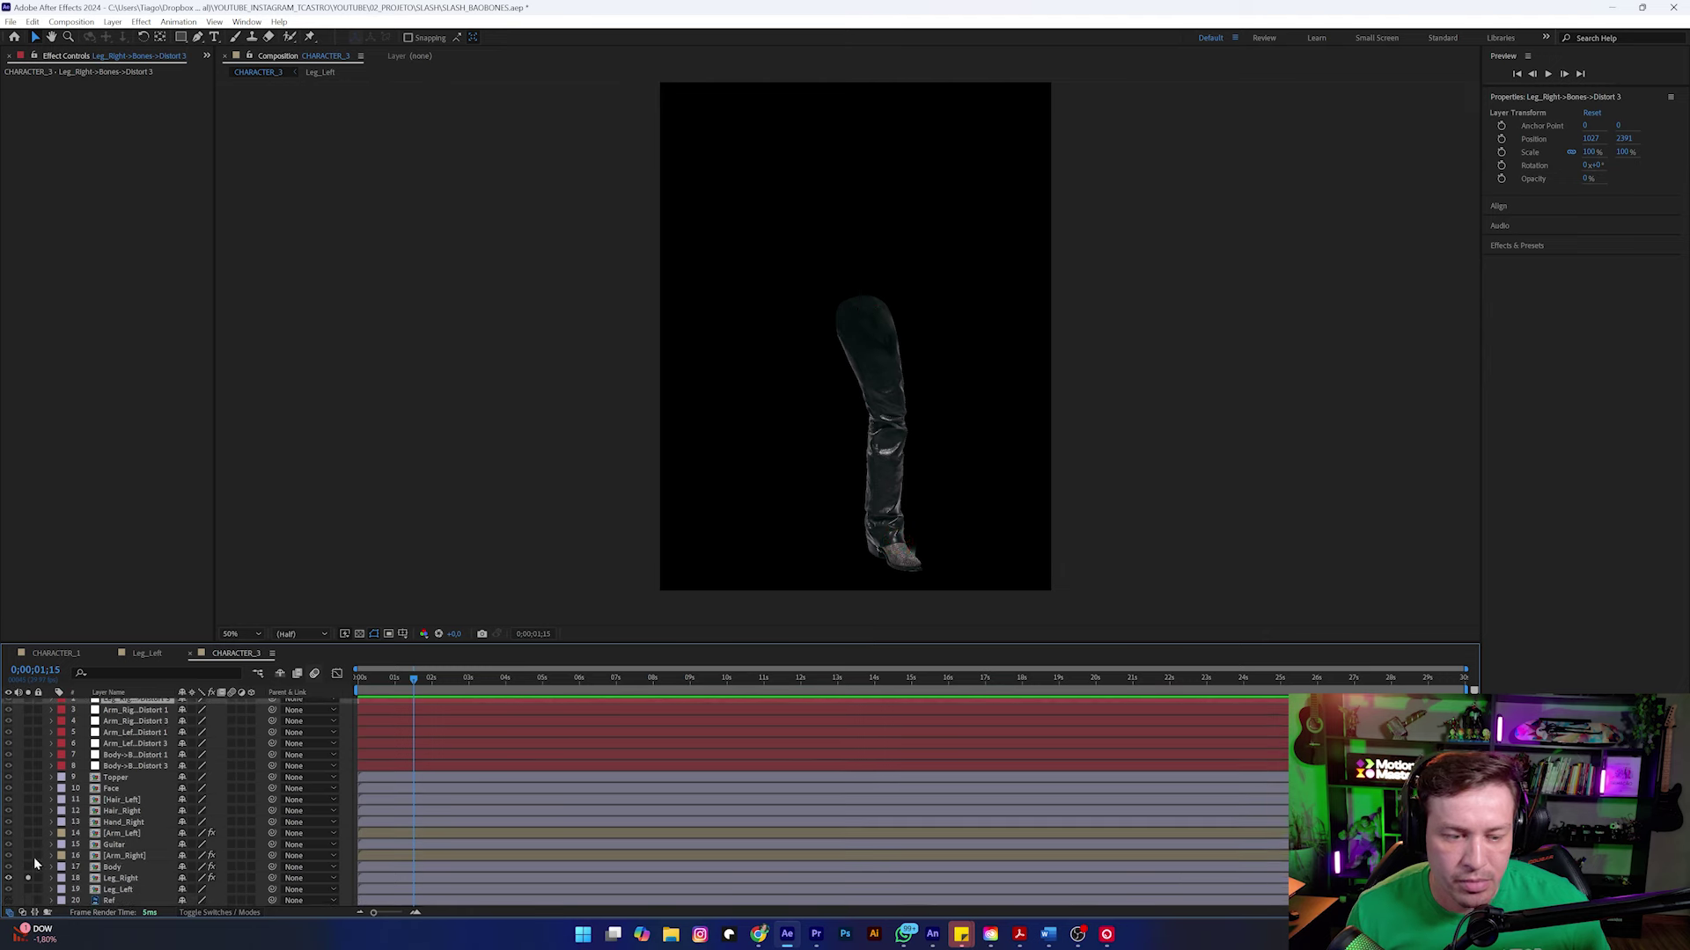
pyautogui.click(27, 879)
pyautogui.click(65, 889)
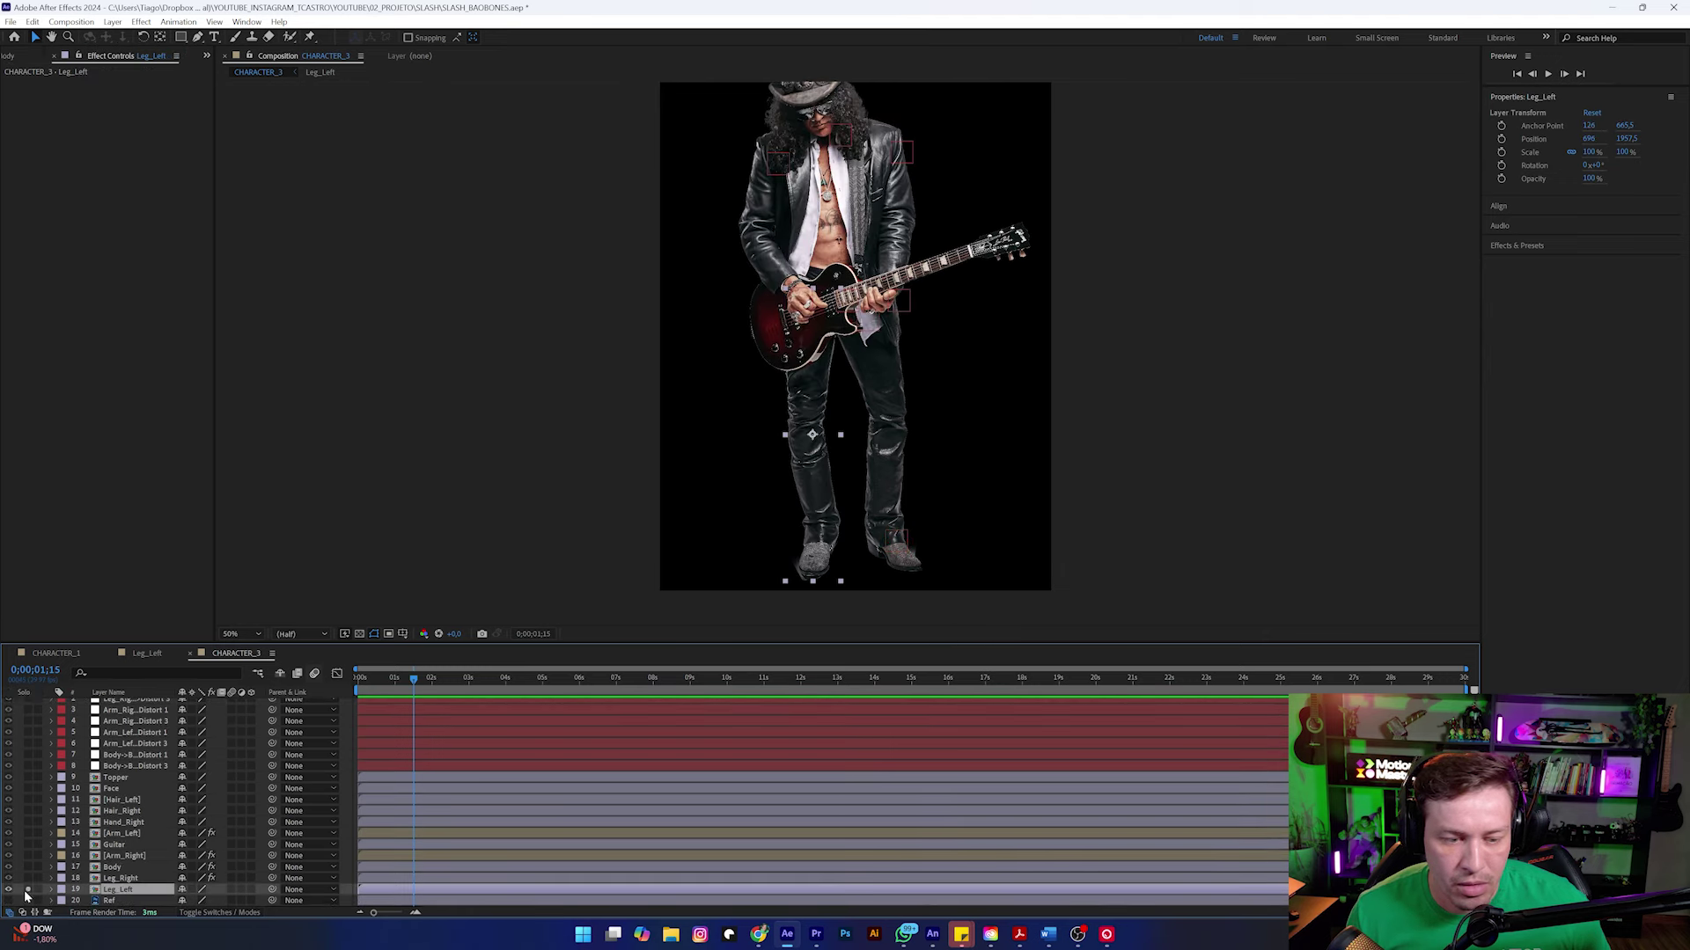
# Step: Solo Leg_Left, apply Bones, and position the top, middle and lower bone points along the leg
pyautogui.click(26, 891)
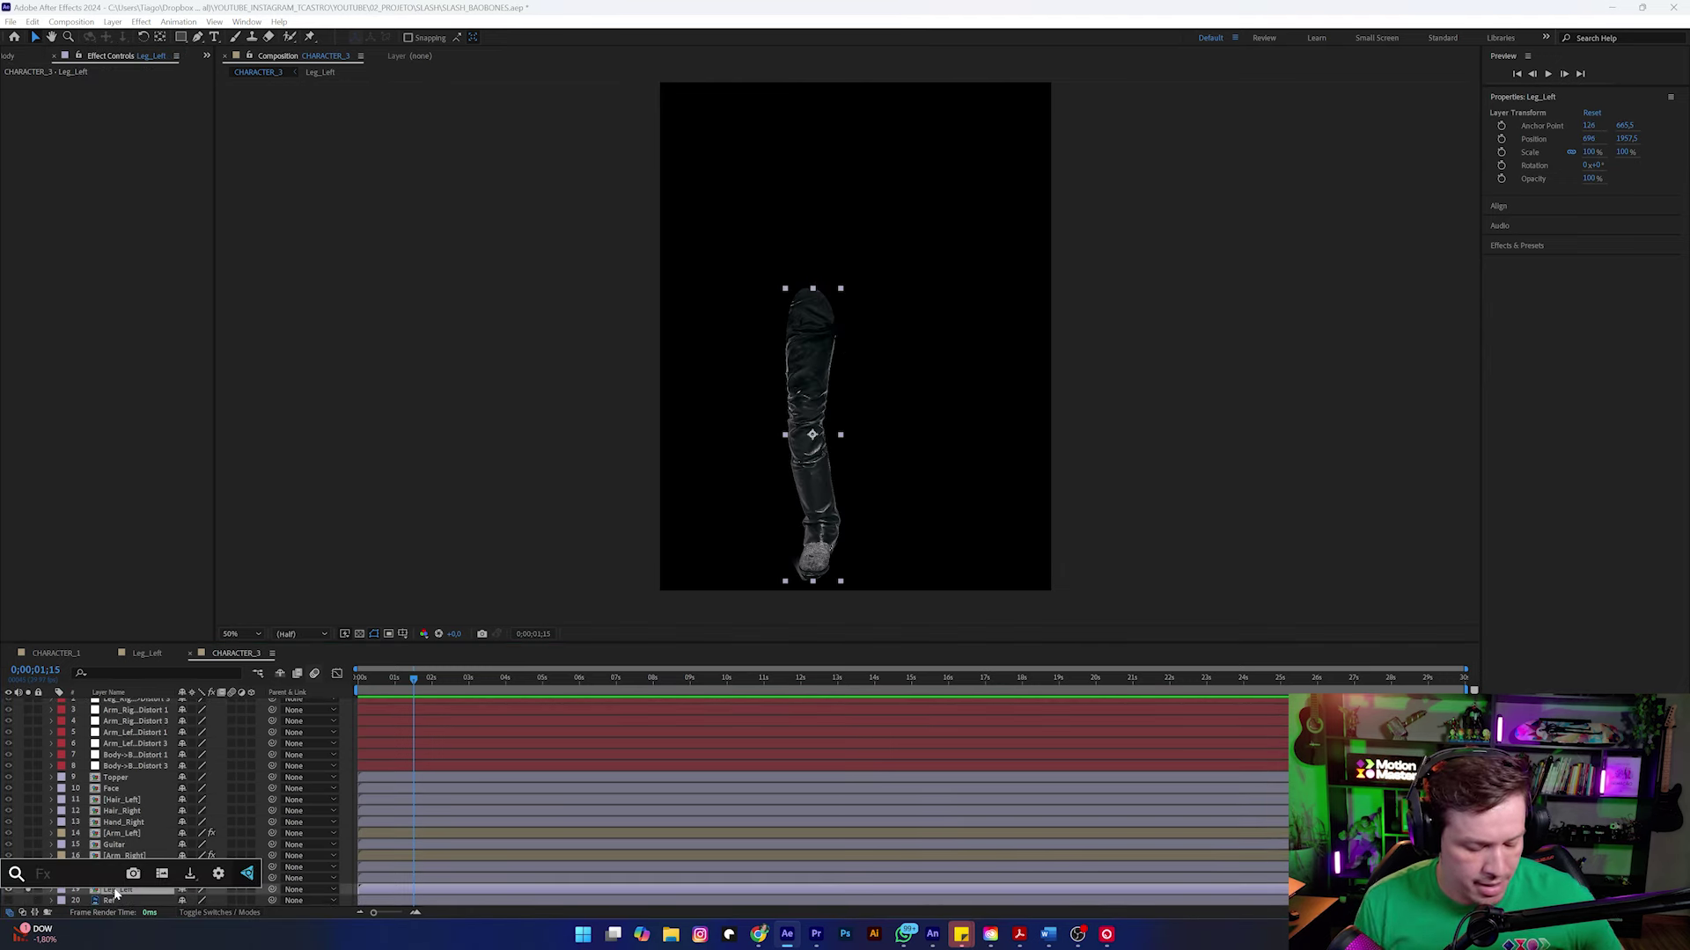
pyautogui.hotkey('ctrl', 'space')
pyautogui.write('bones')
pyautogui.click(69, 791)
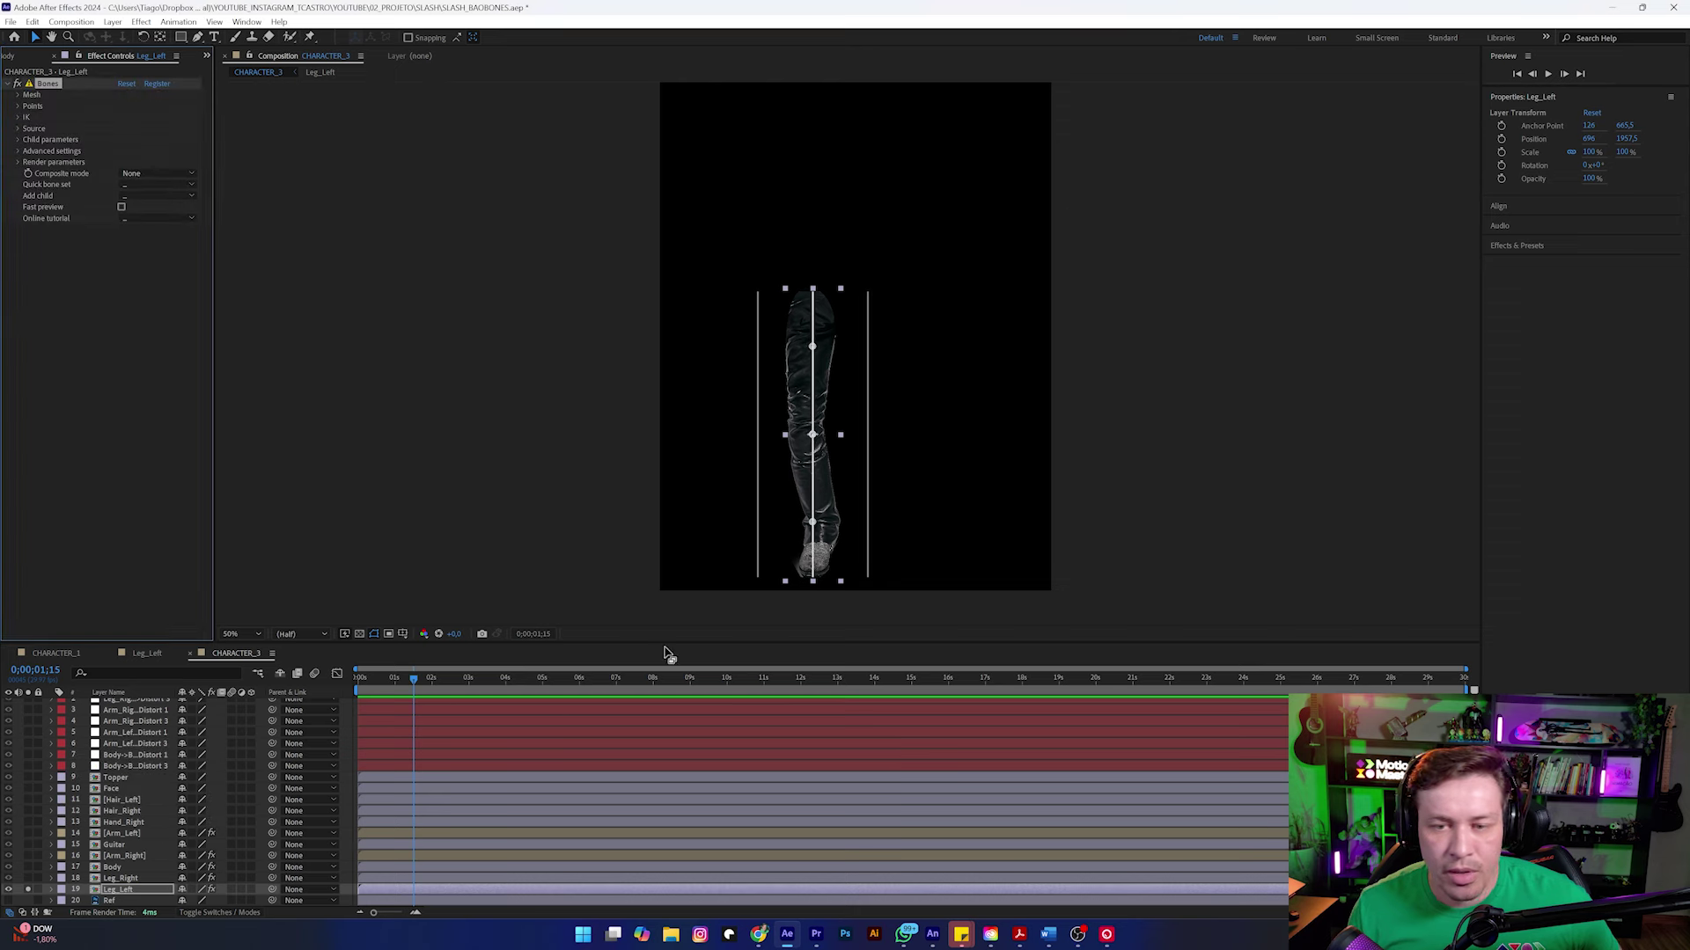
pyautogui.moveTo(812, 350); pyautogui.dragTo(812, 313)
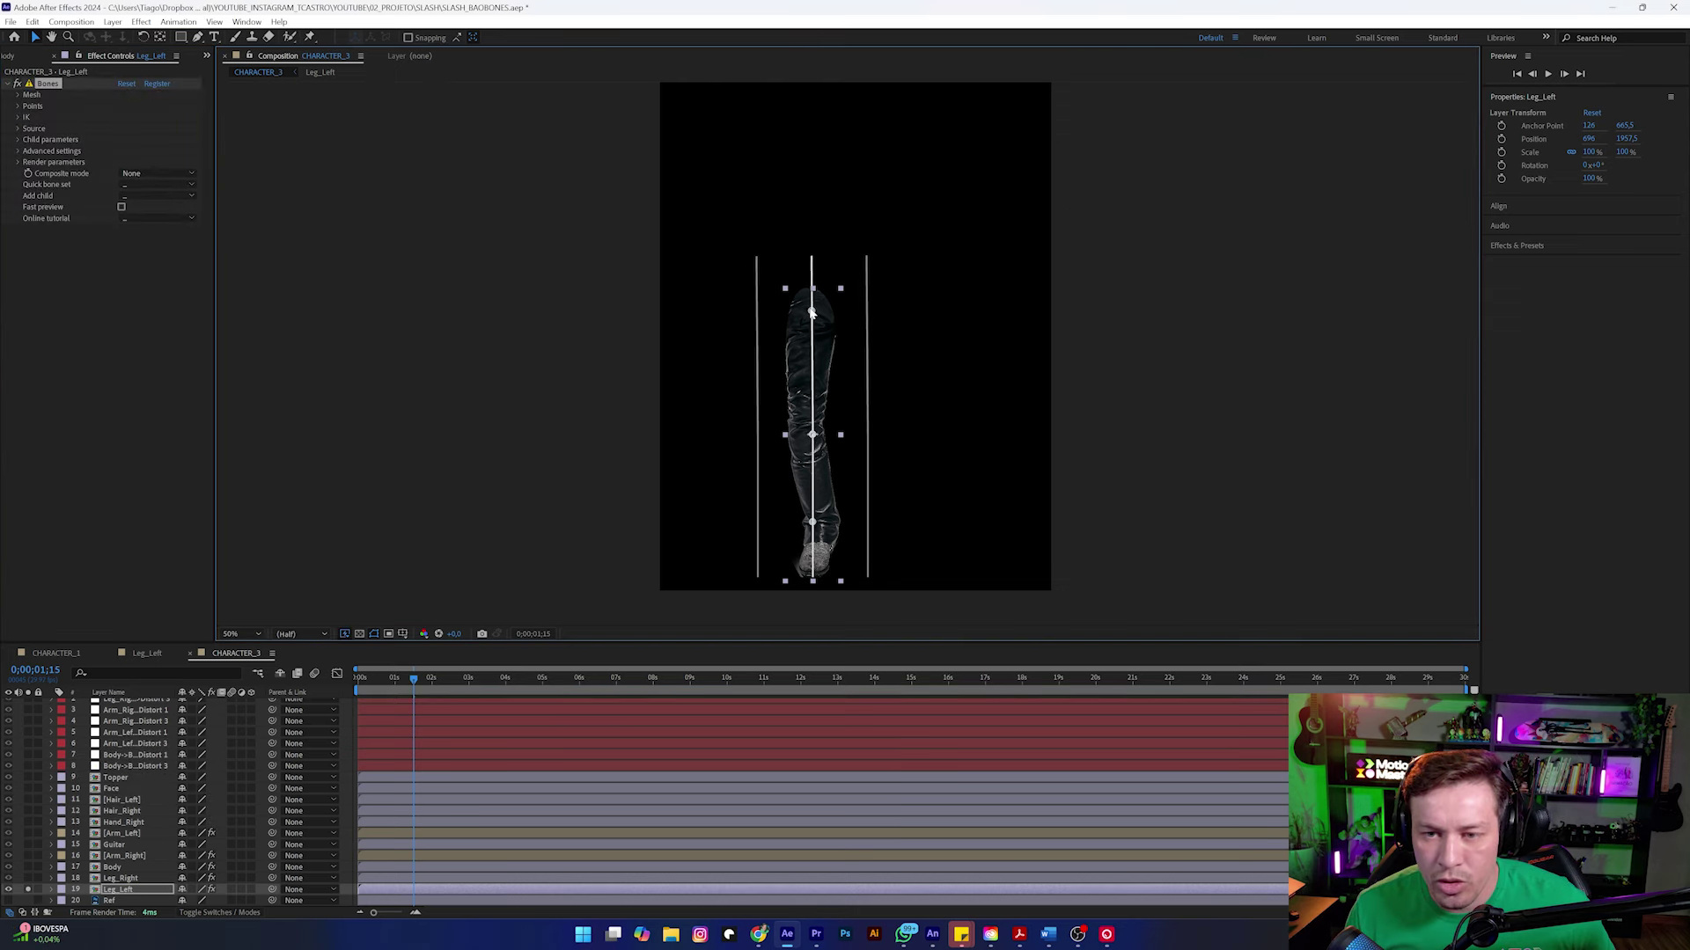
pyautogui.moveTo(813, 434); pyautogui.dragTo(807, 432)
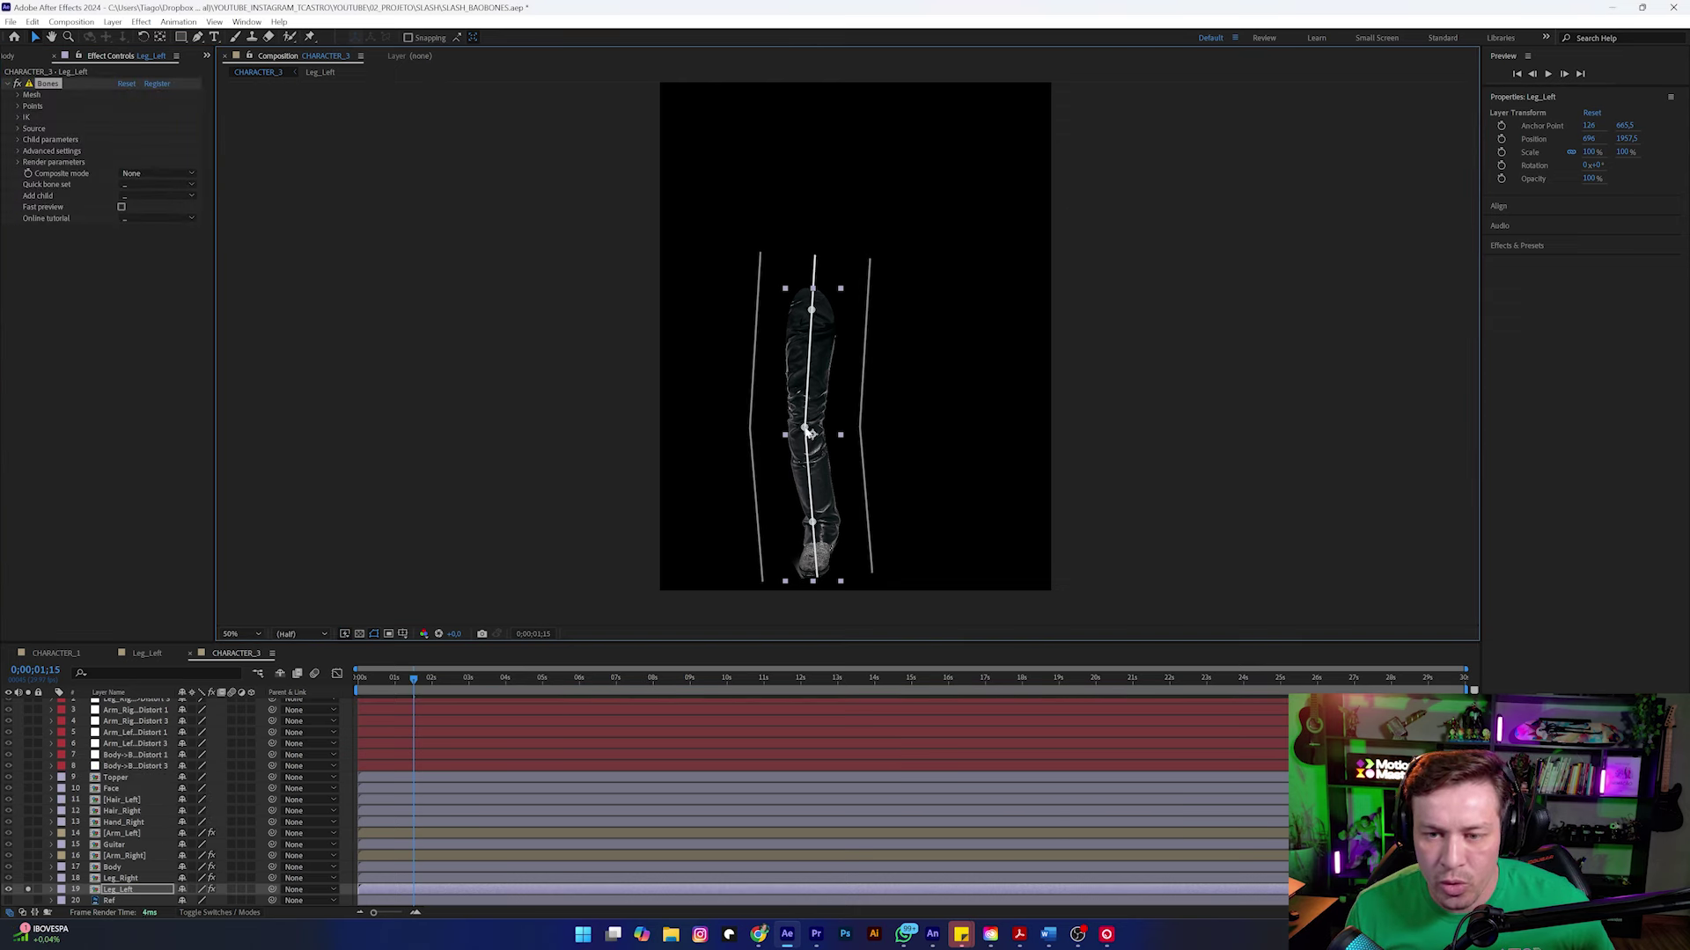
pyautogui.moveTo(812, 522); pyautogui.dragTo(823, 524)
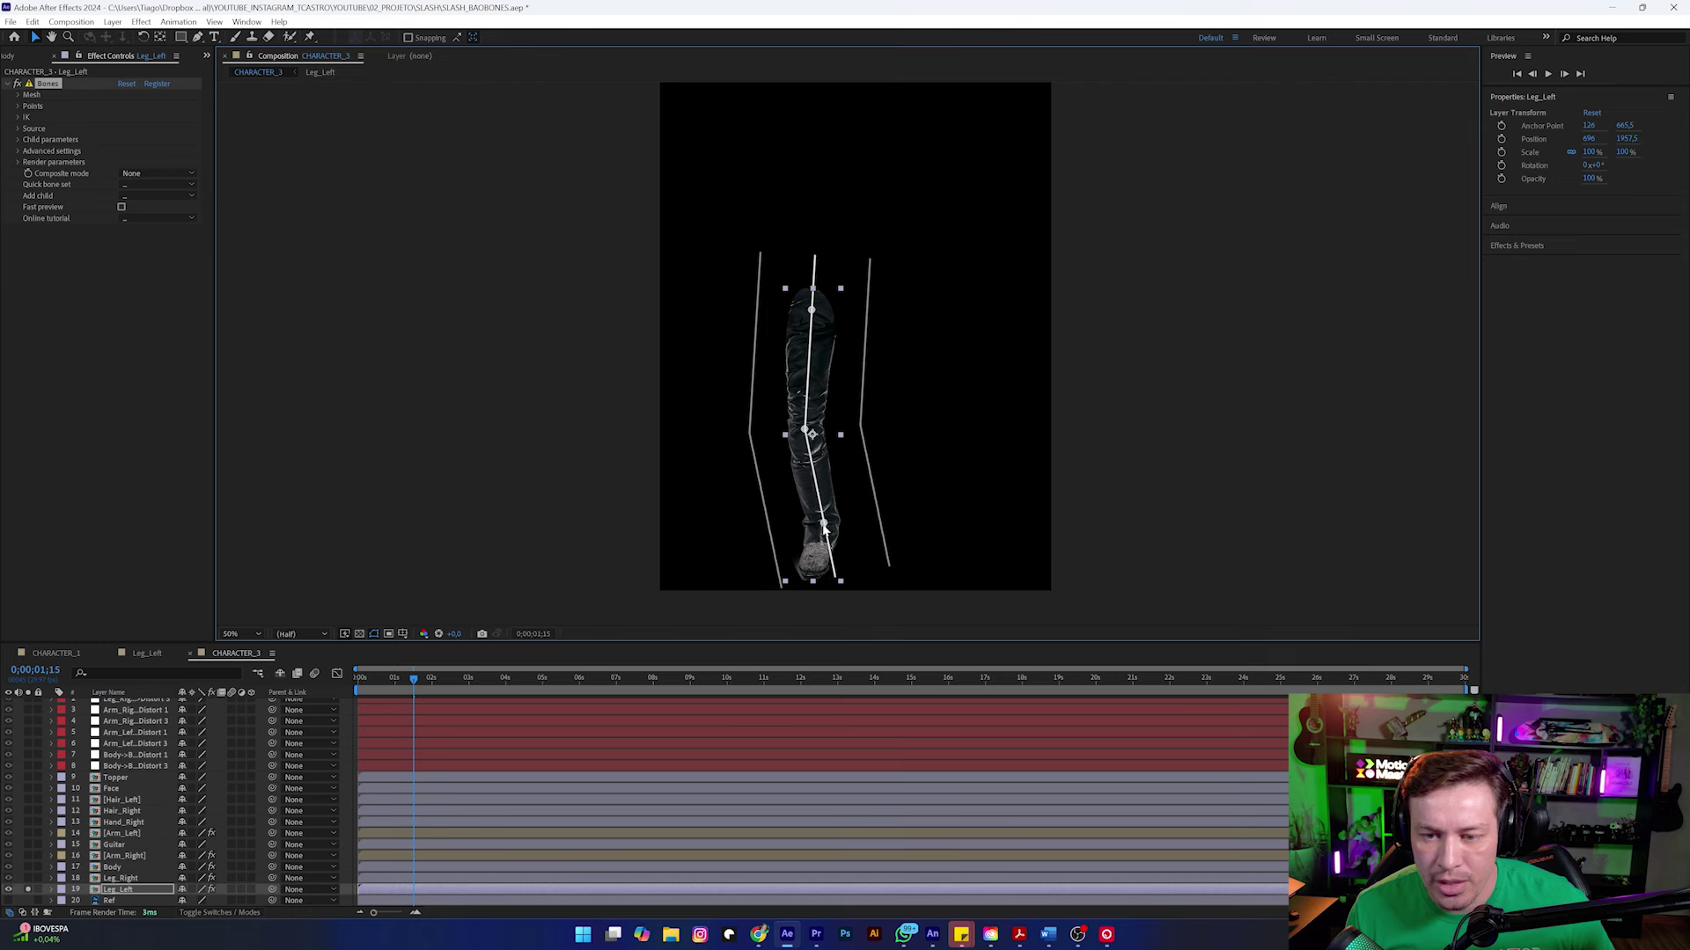
# Step: Generate Set with controllers Distort controllers, test the foot, and unsolo the leg
pyautogui.click(163, 195)
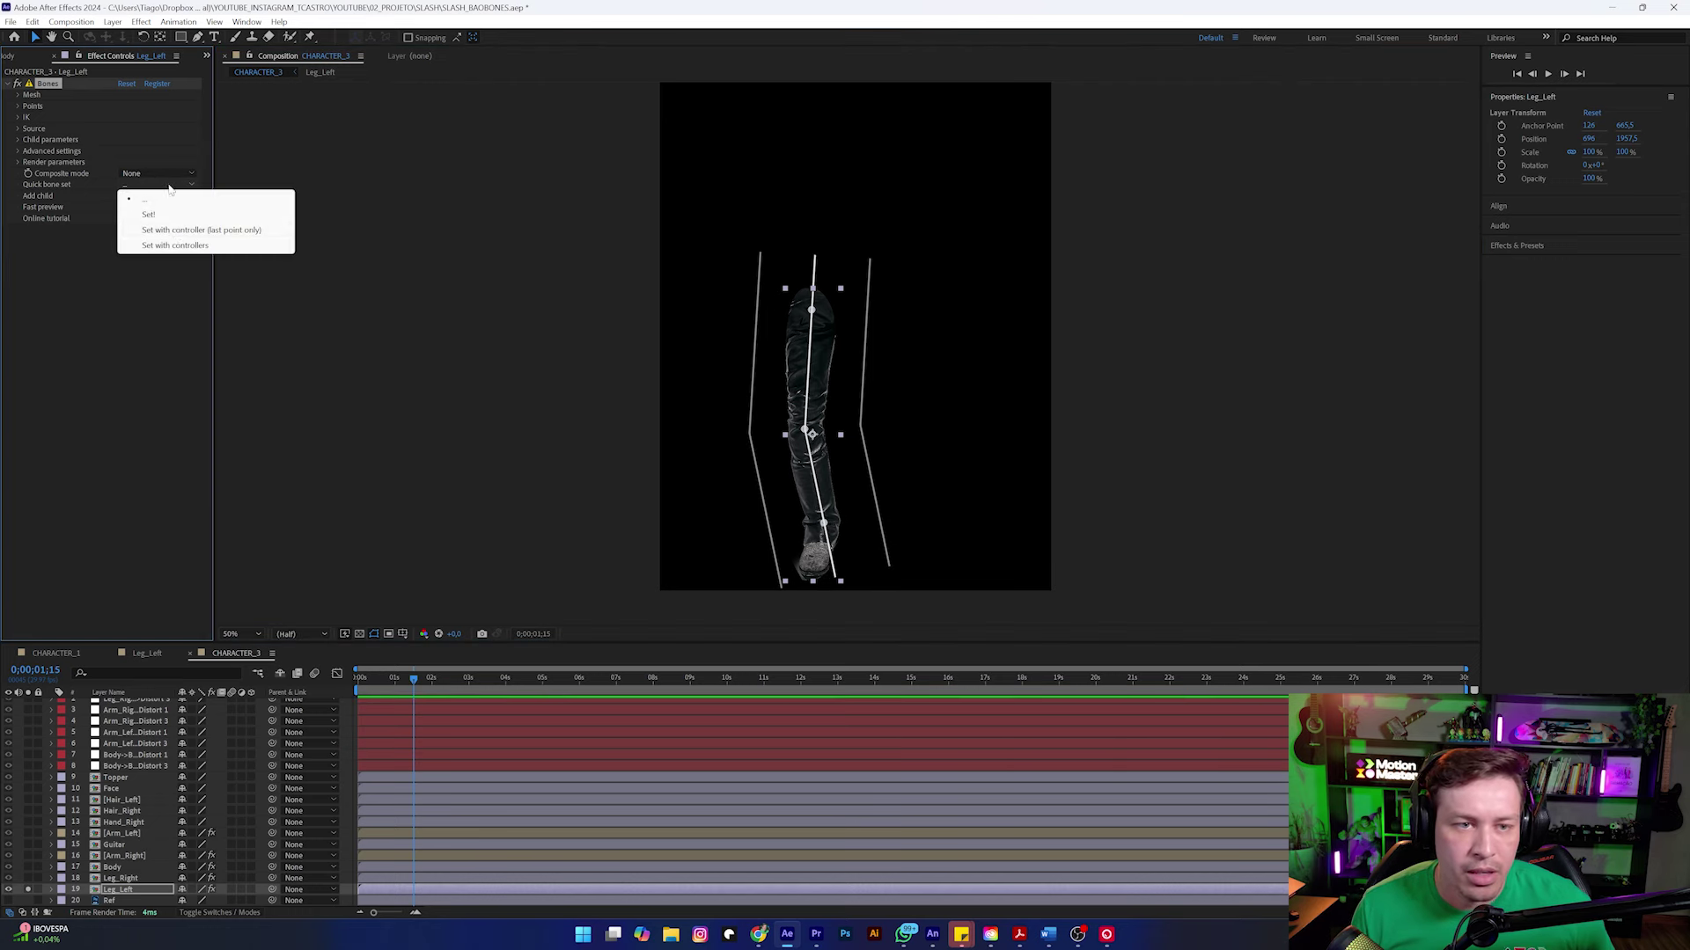
pyautogui.click(176, 246)
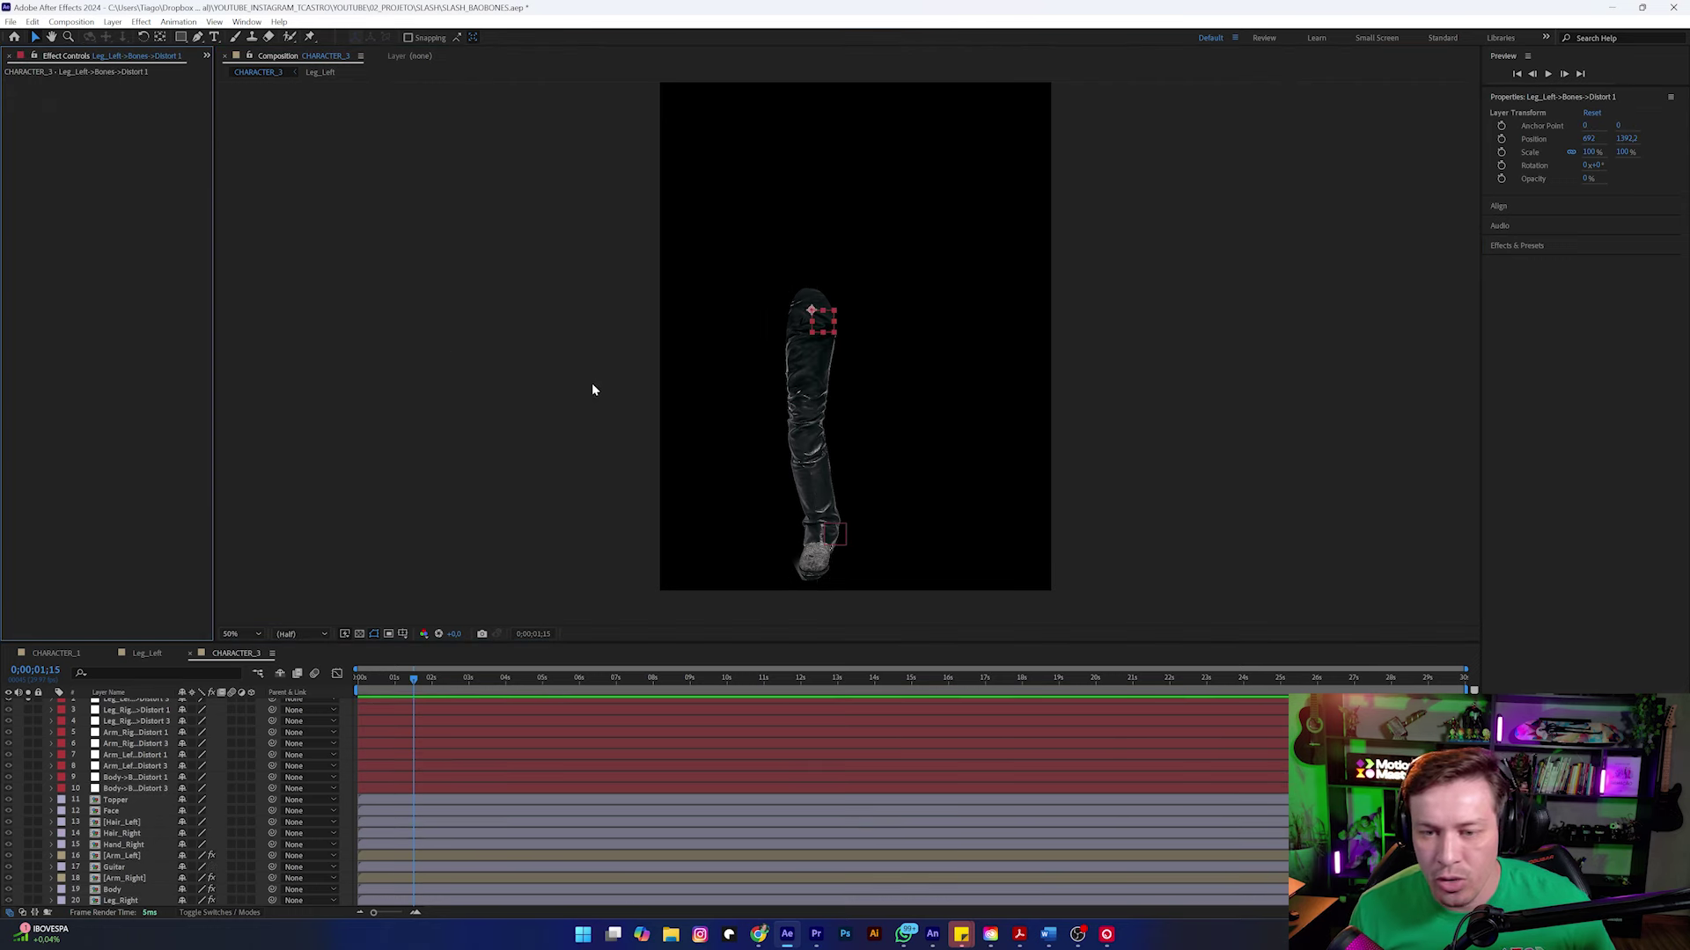
pyautogui.moveTo(835, 534); pyautogui.dragTo(831, 533)
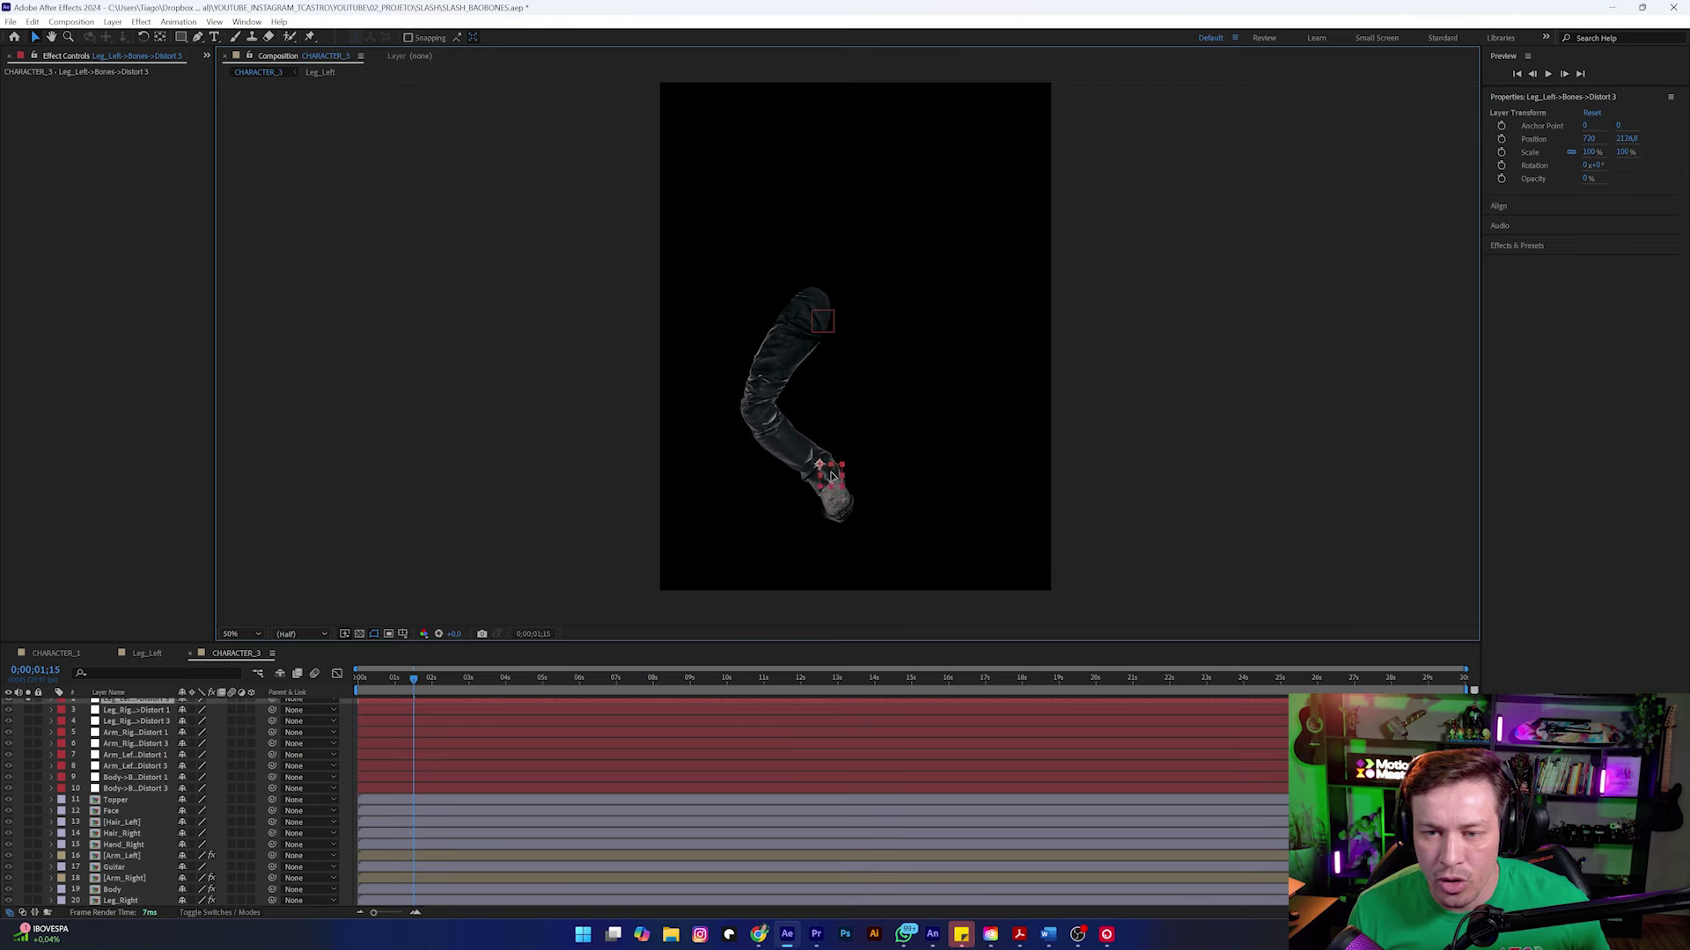
pyautogui.scroll(-2, 149, 786)
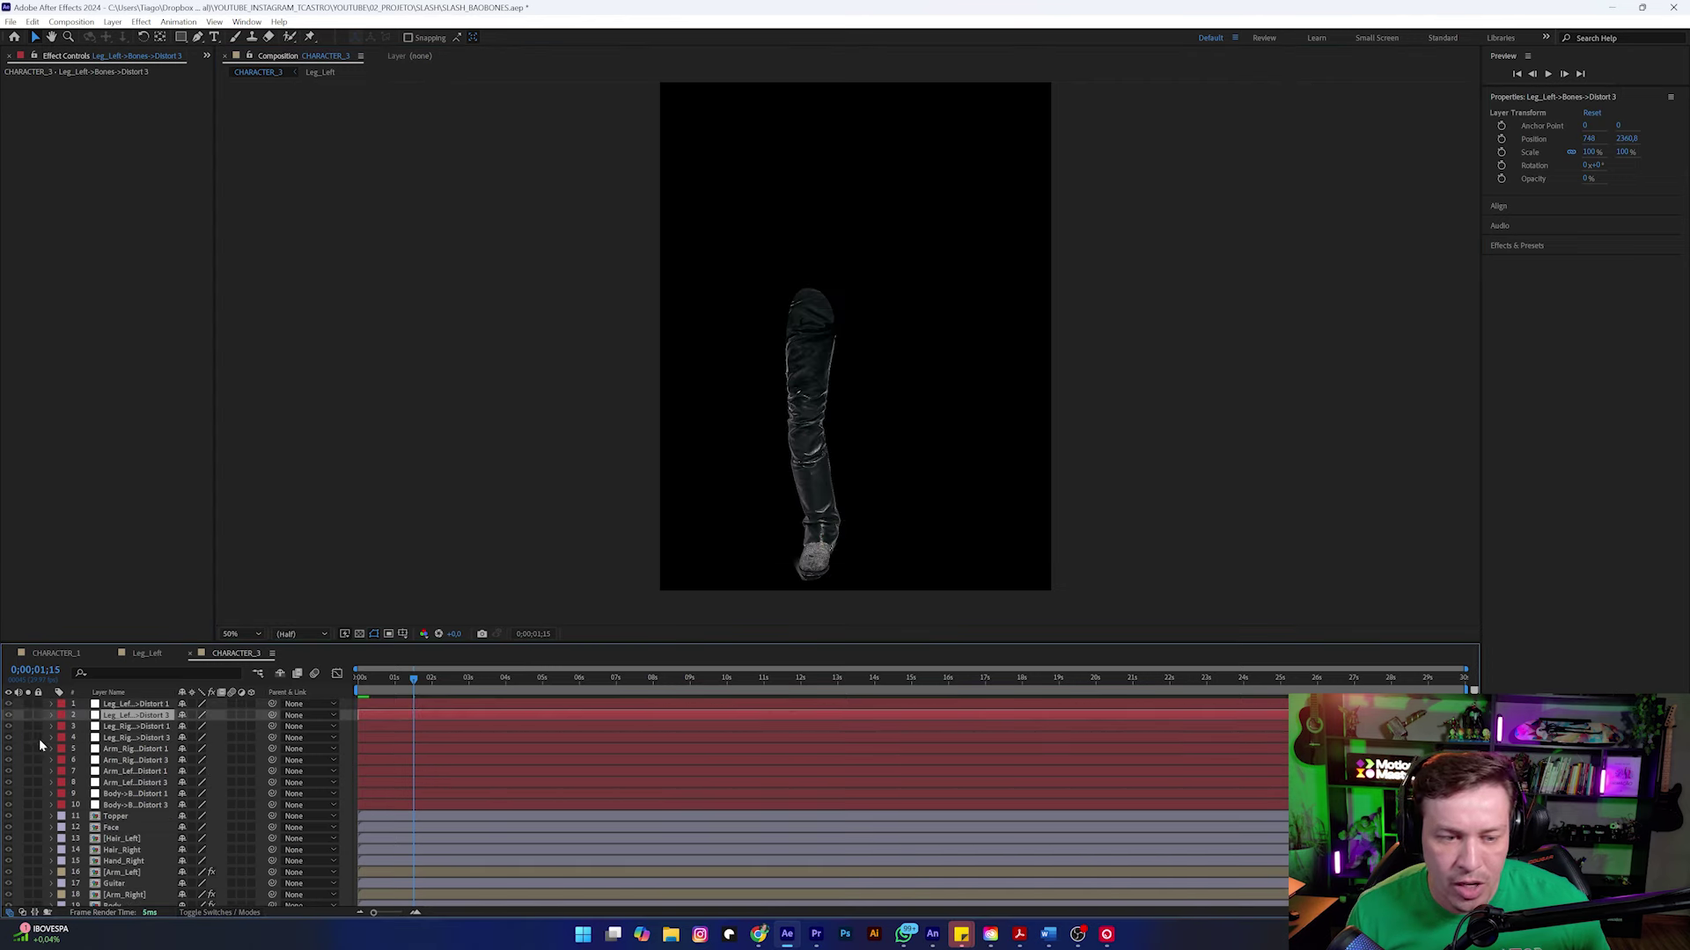
pyautogui.click(27, 888)
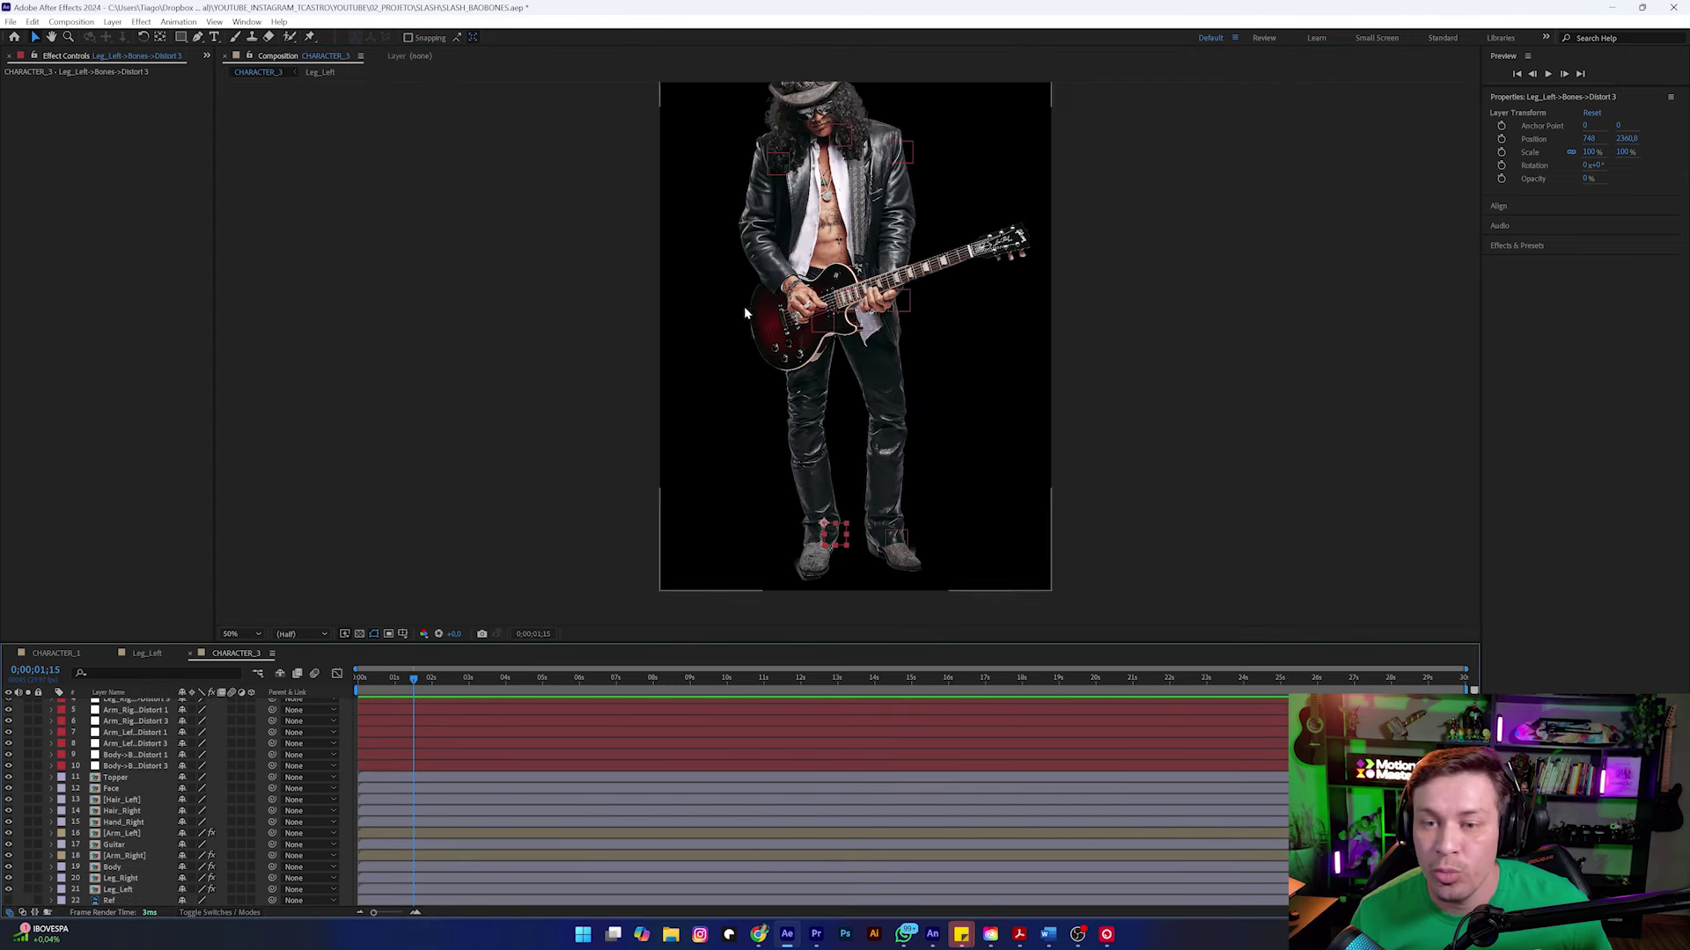
# Step: Create a new null object and move it up to the guitarist's chest
pyautogui.scroll(4, 352, 722)
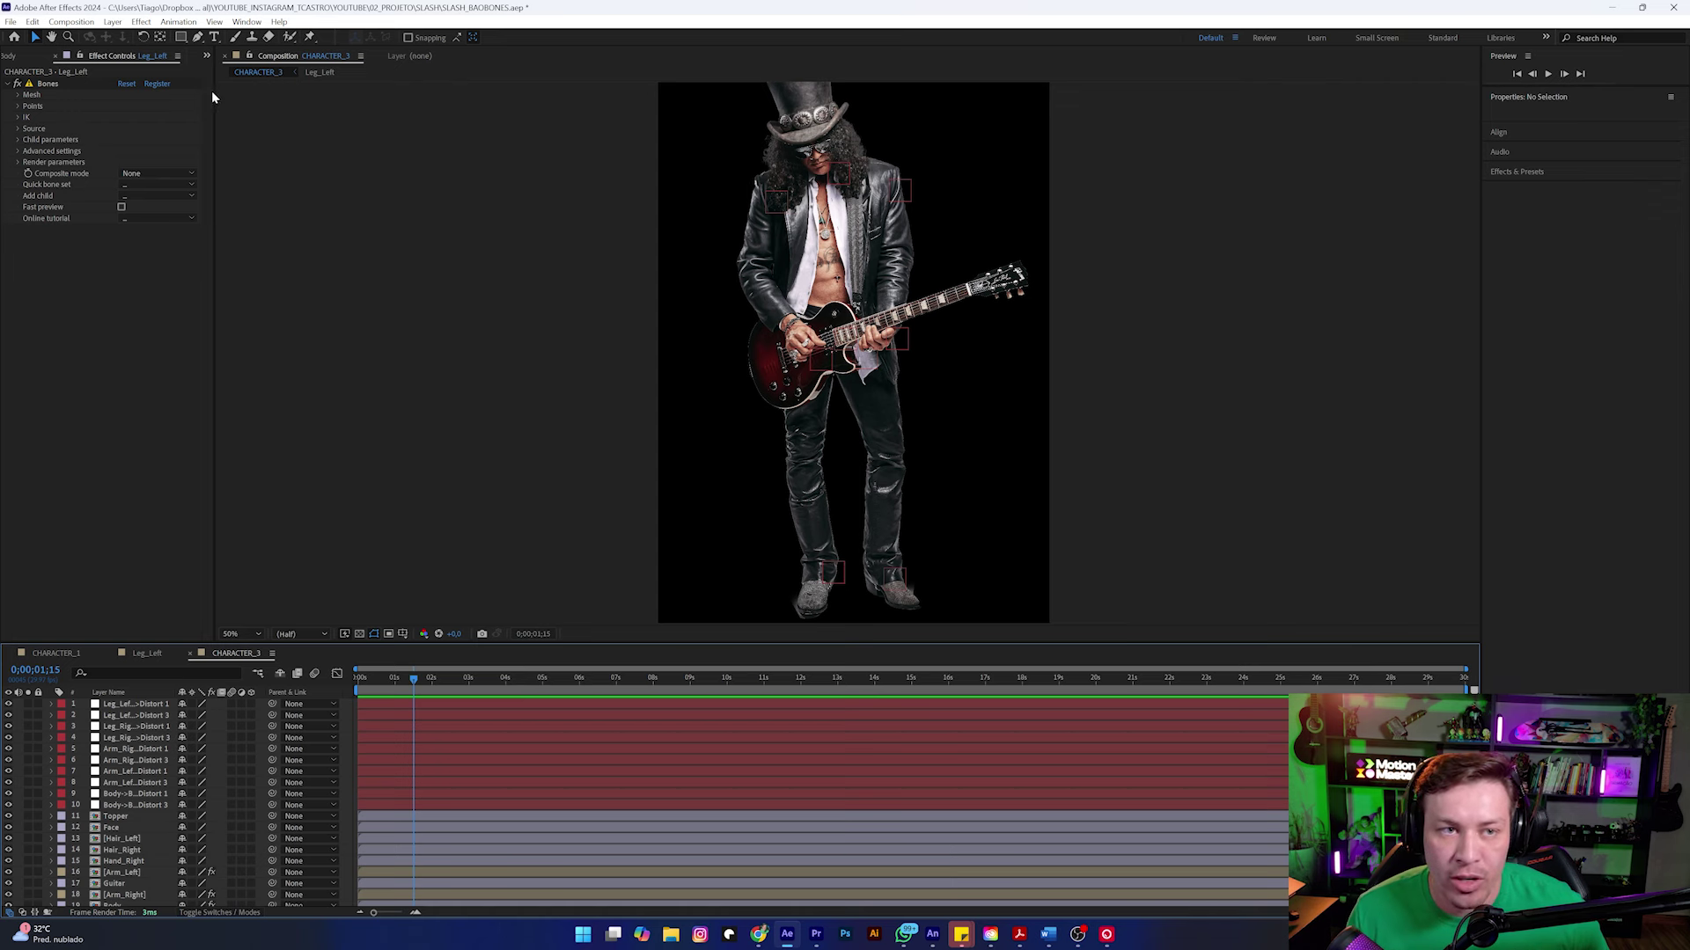
pyautogui.click(117, 22)
pyautogui.moveTo(141, 35)
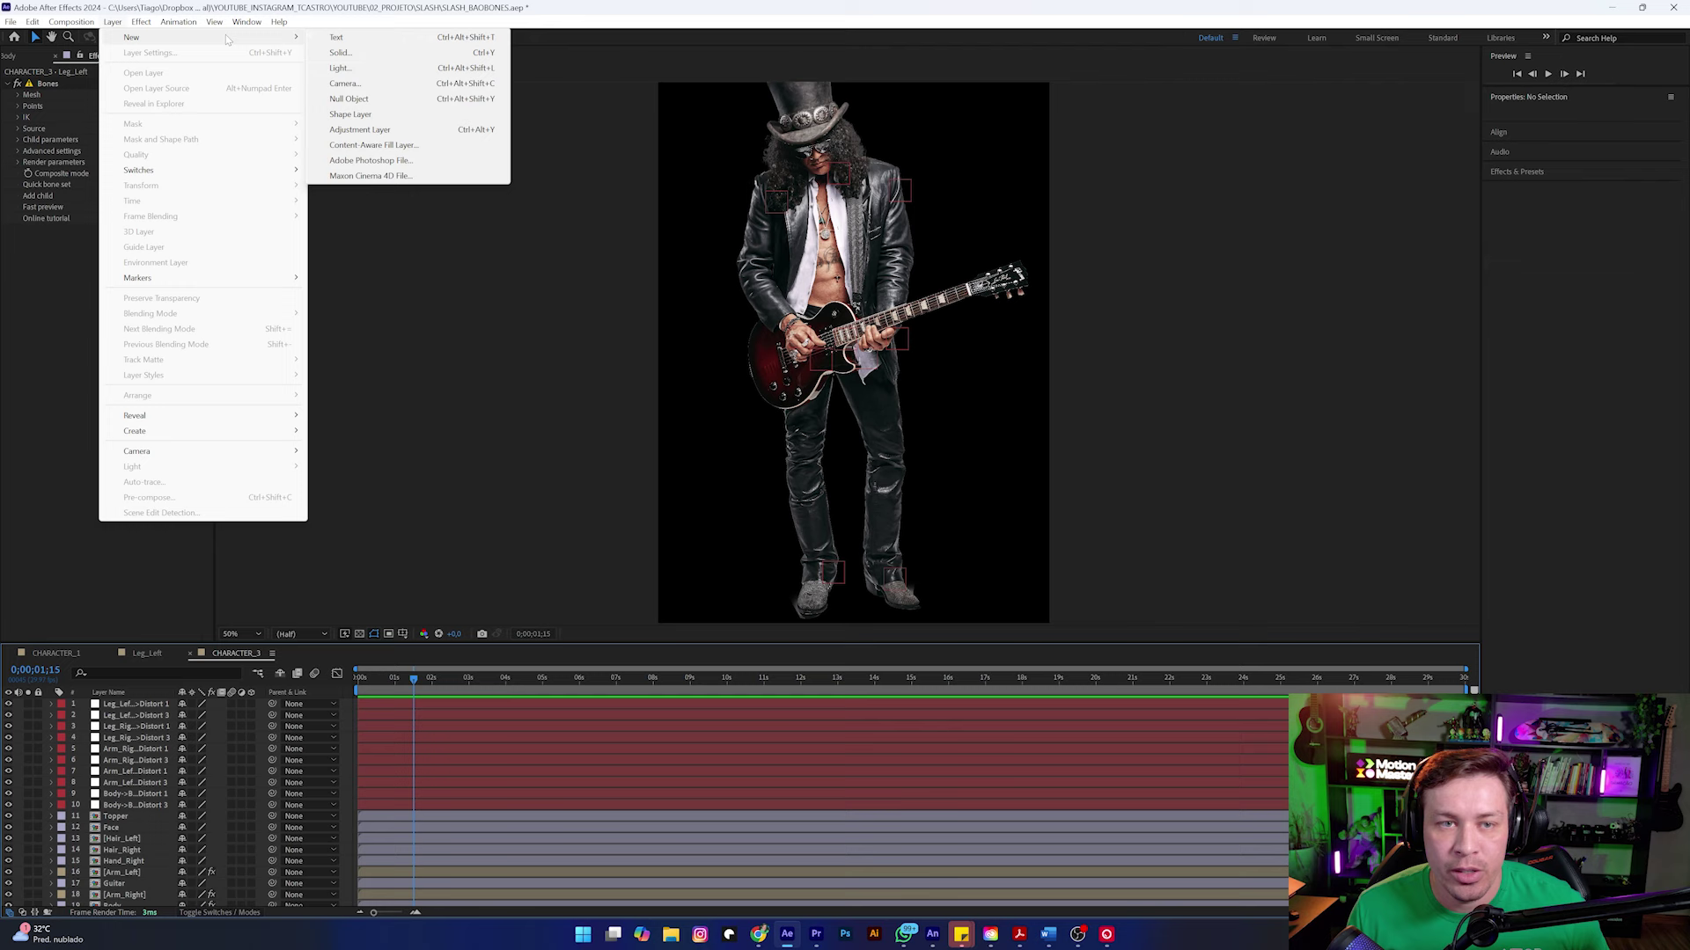
pyautogui.click(384, 100)
pyautogui.moveTo(865, 350); pyautogui.dragTo(846, 288)
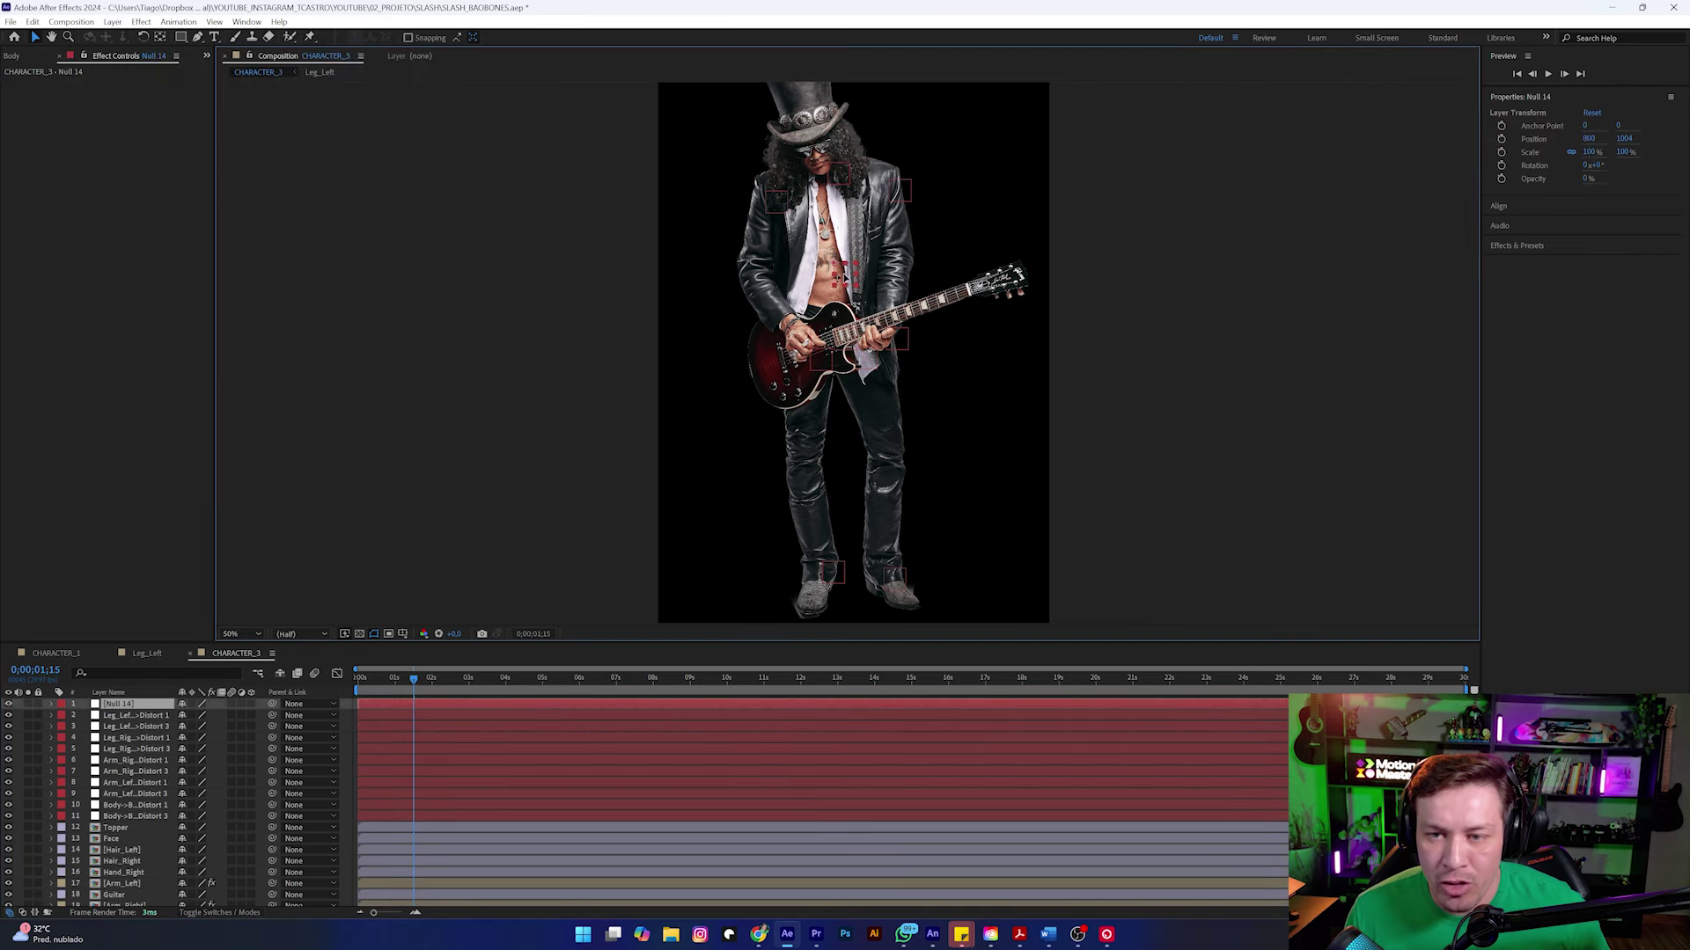
# Step: Select the Null 14 layer and start renaming it, typing 'C'
pyautogui.click(132, 707)
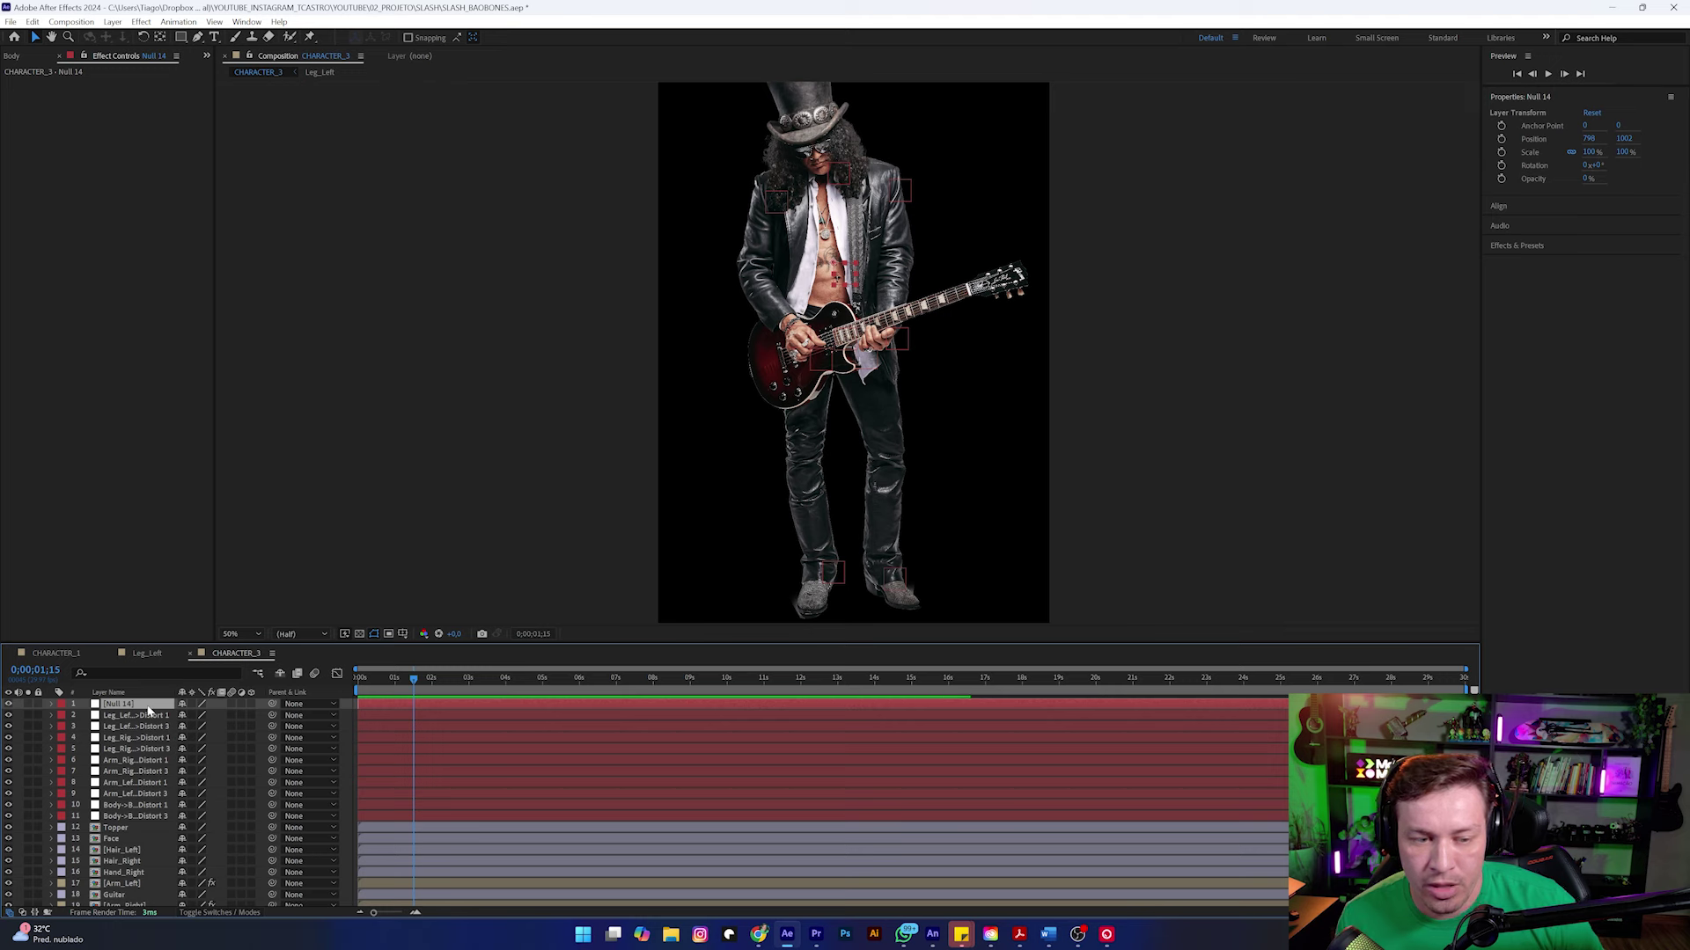
pyautogui.press('Return')
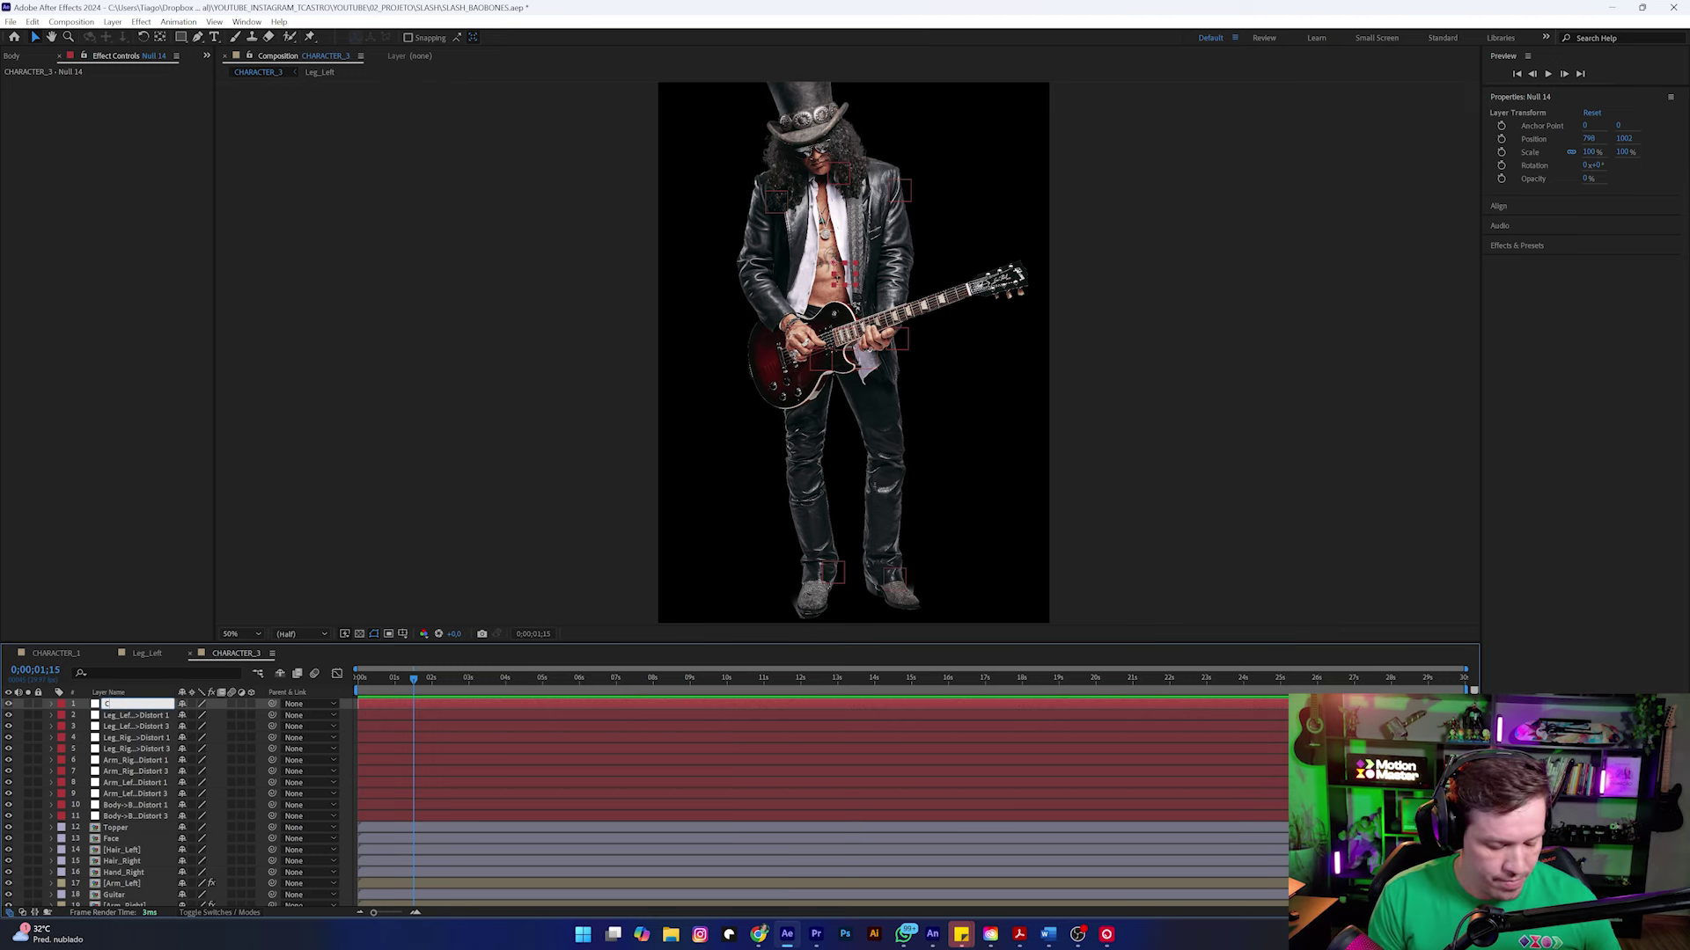
pyautogui.write('C')
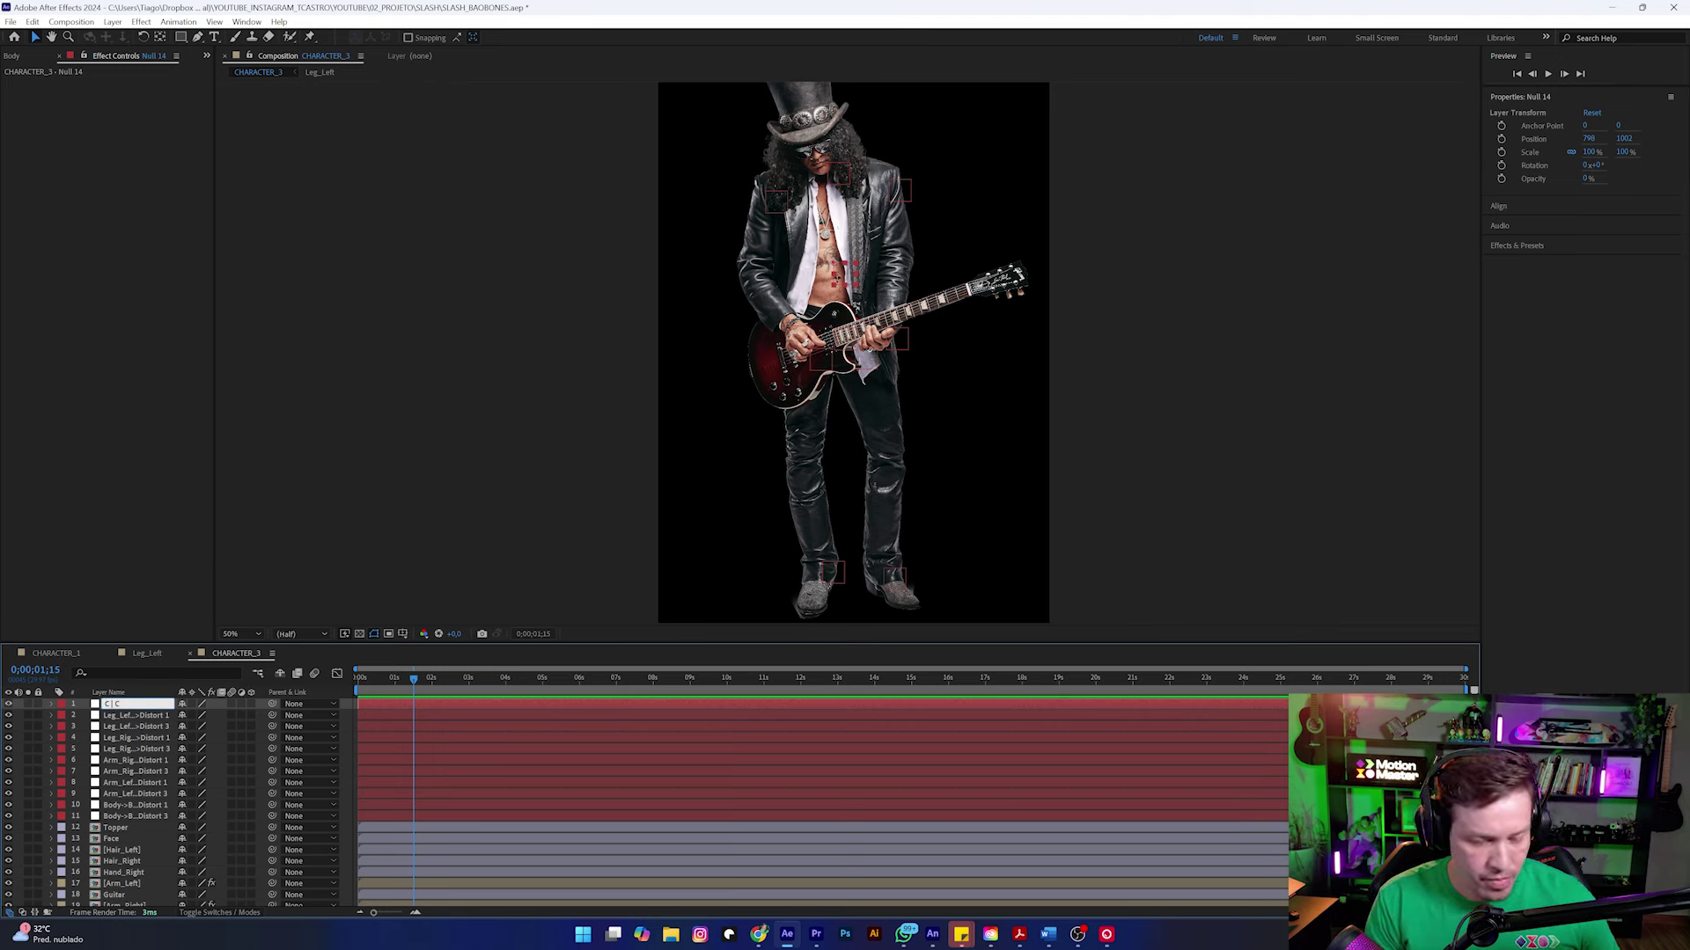
# Step: Confirm the name C | BODY, parent both body distort controllers to it, and test the torso follows
pyautogui.press('Return')
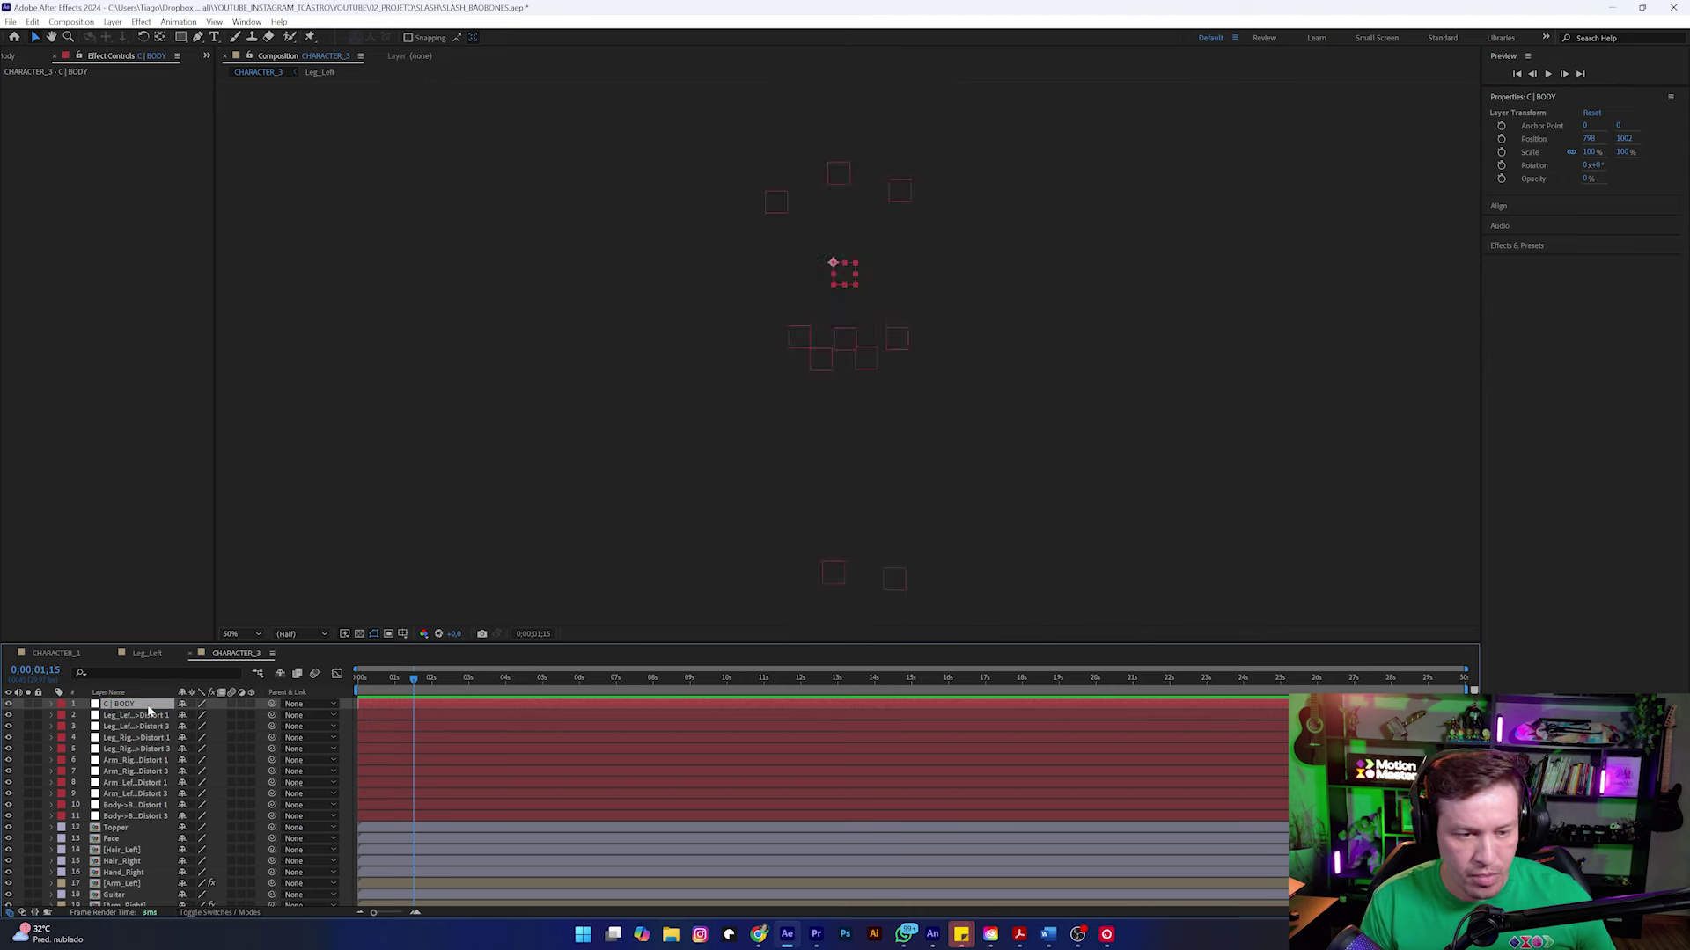
pyautogui.click(842, 177)
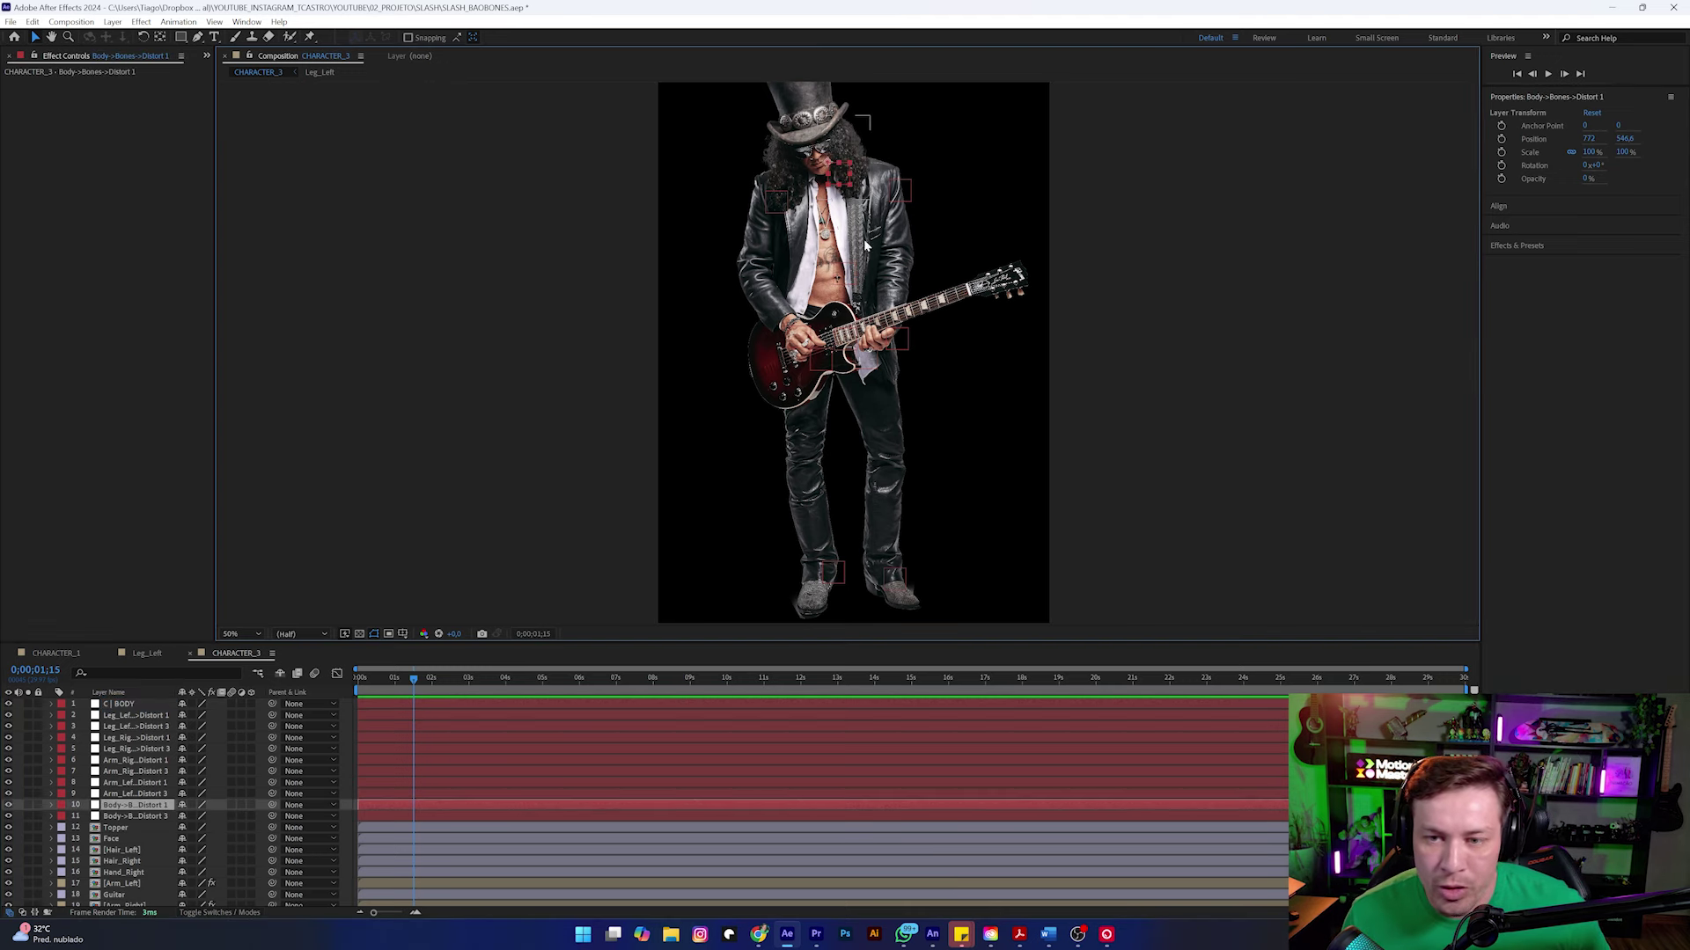
pyautogui.keyDown('shift'); pyautogui.click(846, 351); pyautogui.keyUp('shift')
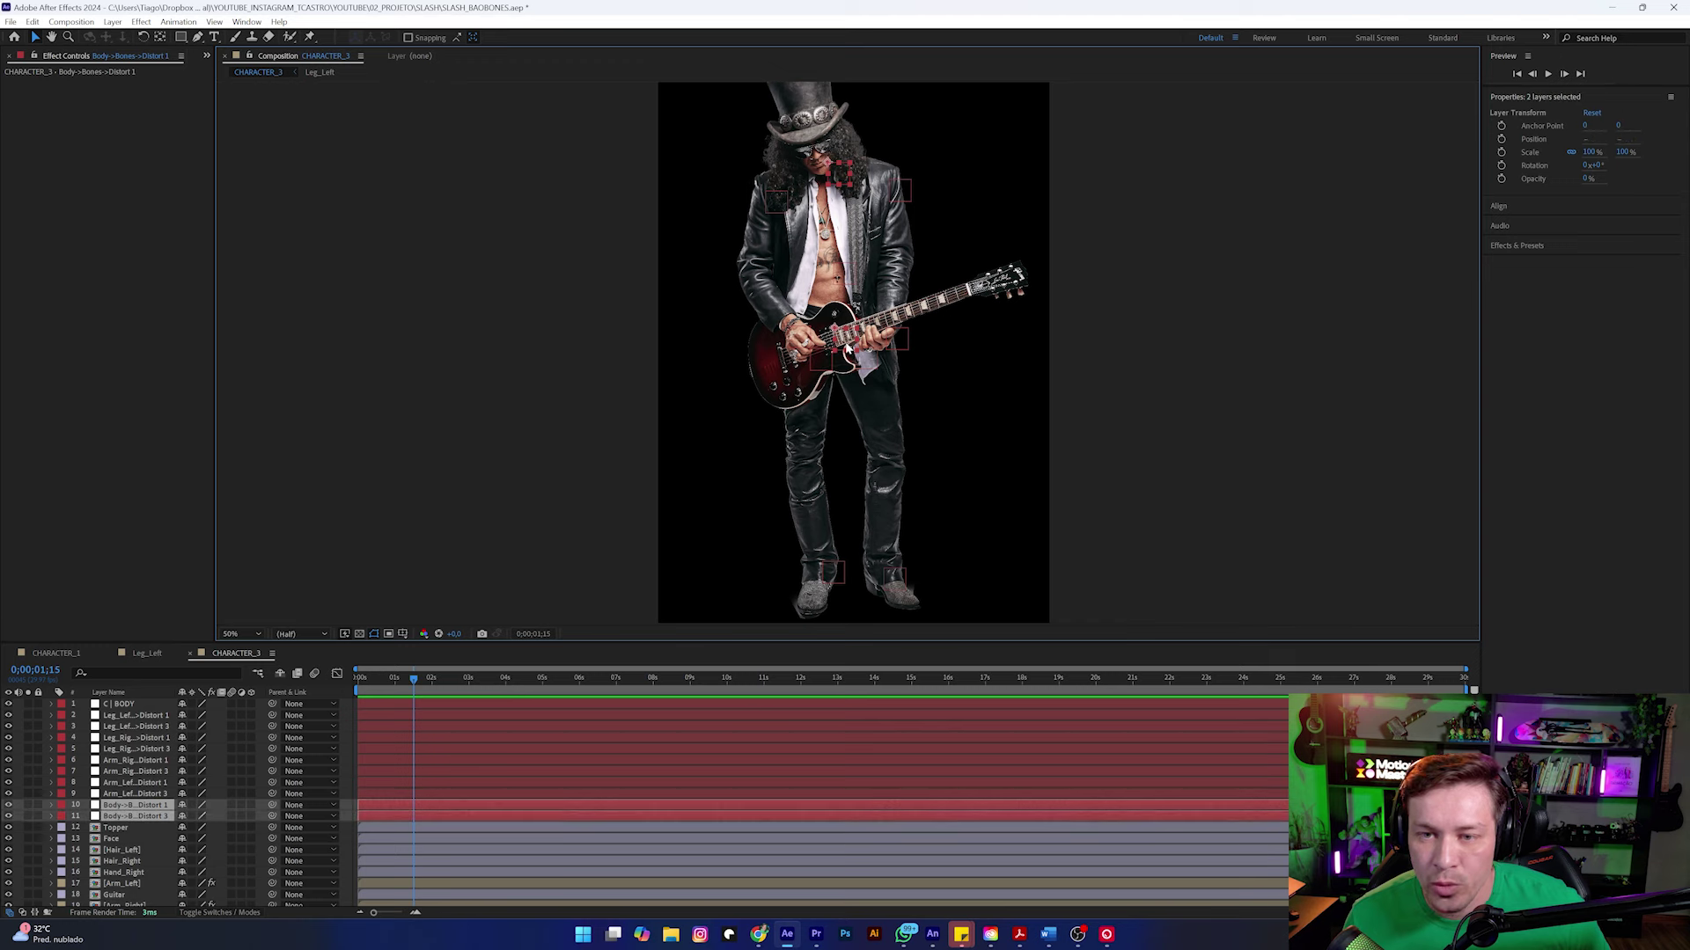
pyautogui.moveTo(271, 805); pyautogui.dragTo(133, 709)
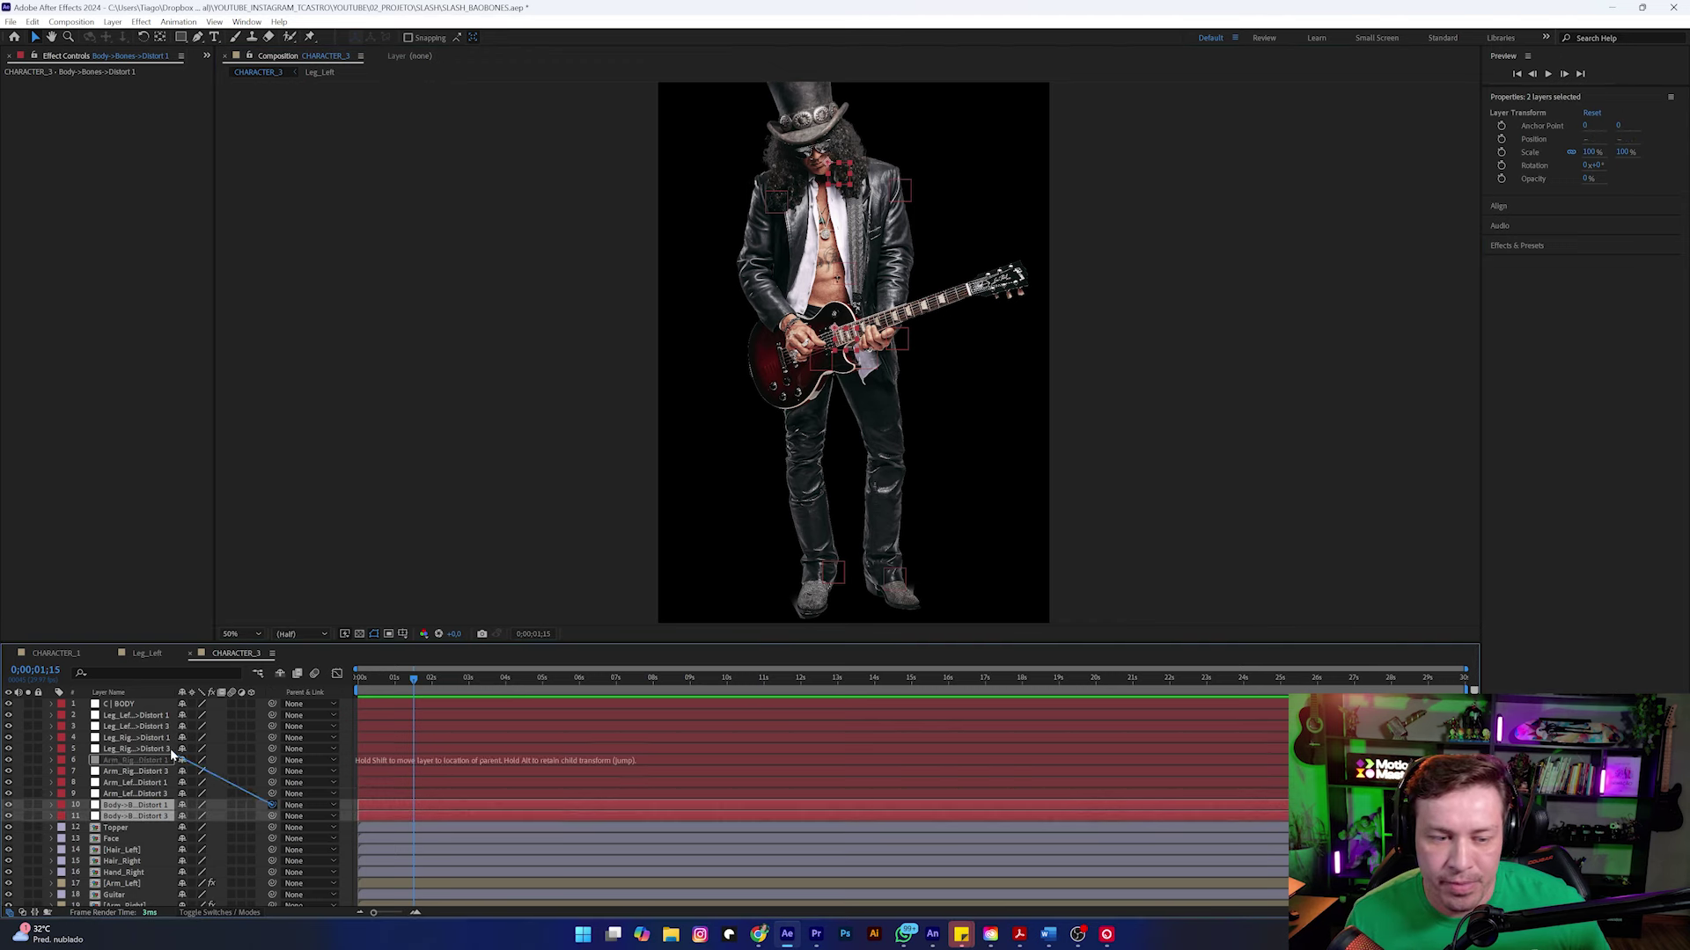
pyautogui.click(130, 704)
pyautogui.moveTo(867, 308)
pyautogui.mouseDown()
pyautogui.moveTo(876, 294)
pyautogui.moveTo(834, 275)
pyautogui.moveTo(854, 271)
pyautogui.mouseUp()
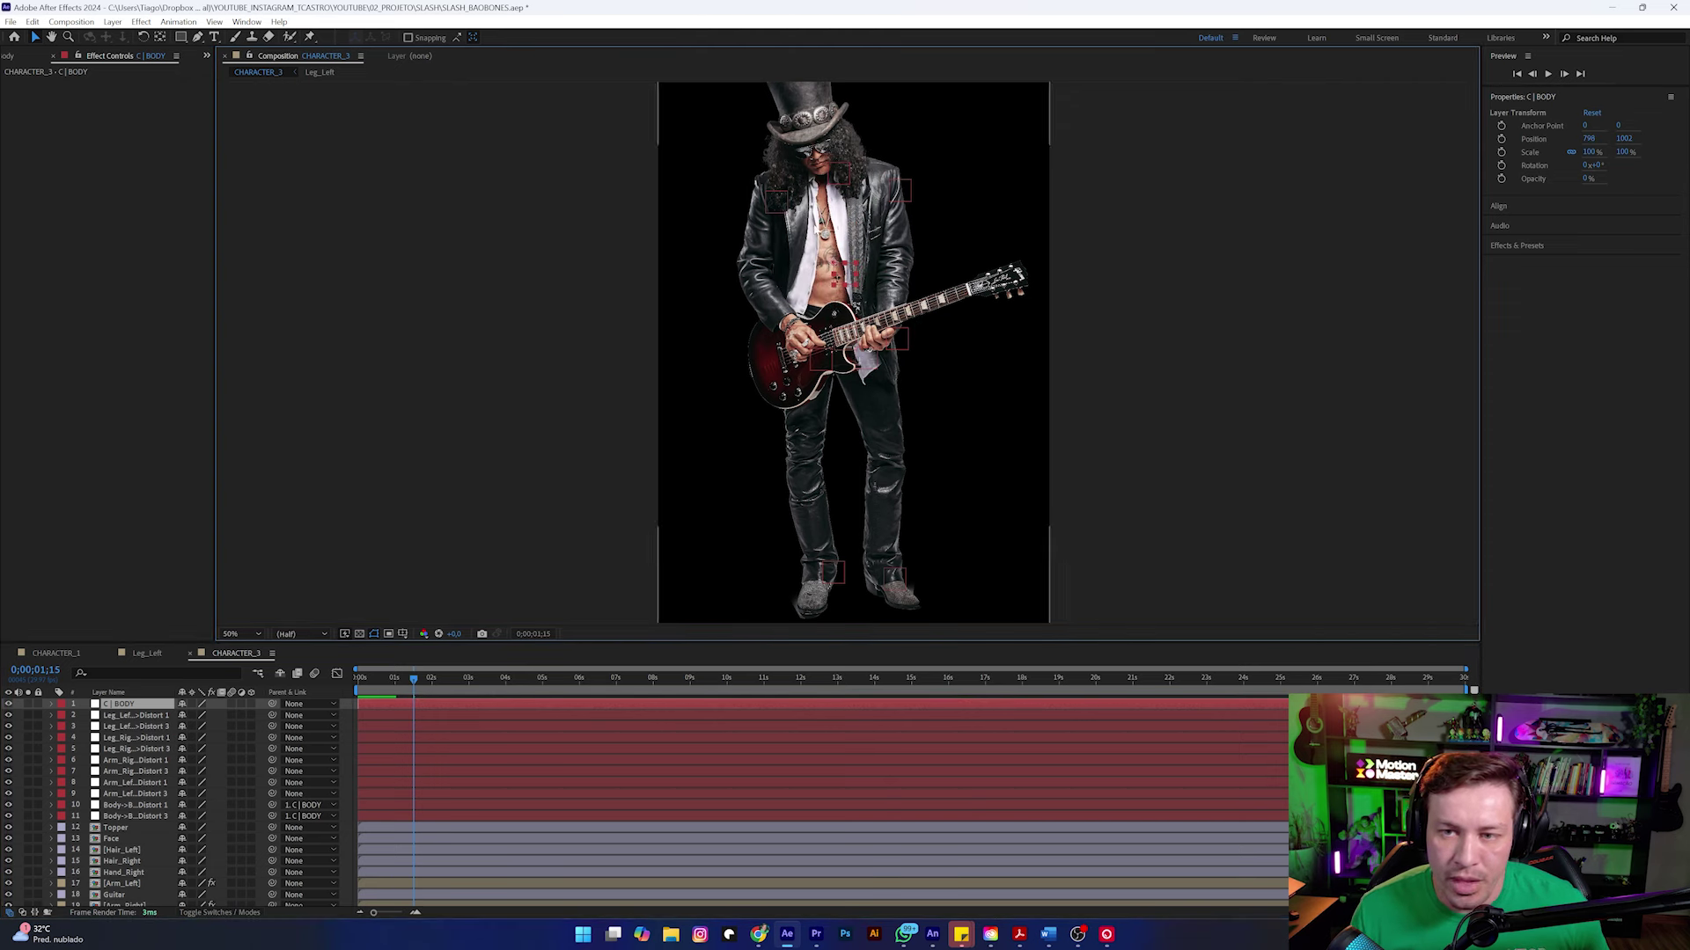
# Step: Parent the shoulder and upper leg controllers to C | BODY, test moving it, then undo
pyautogui.click(777, 212)
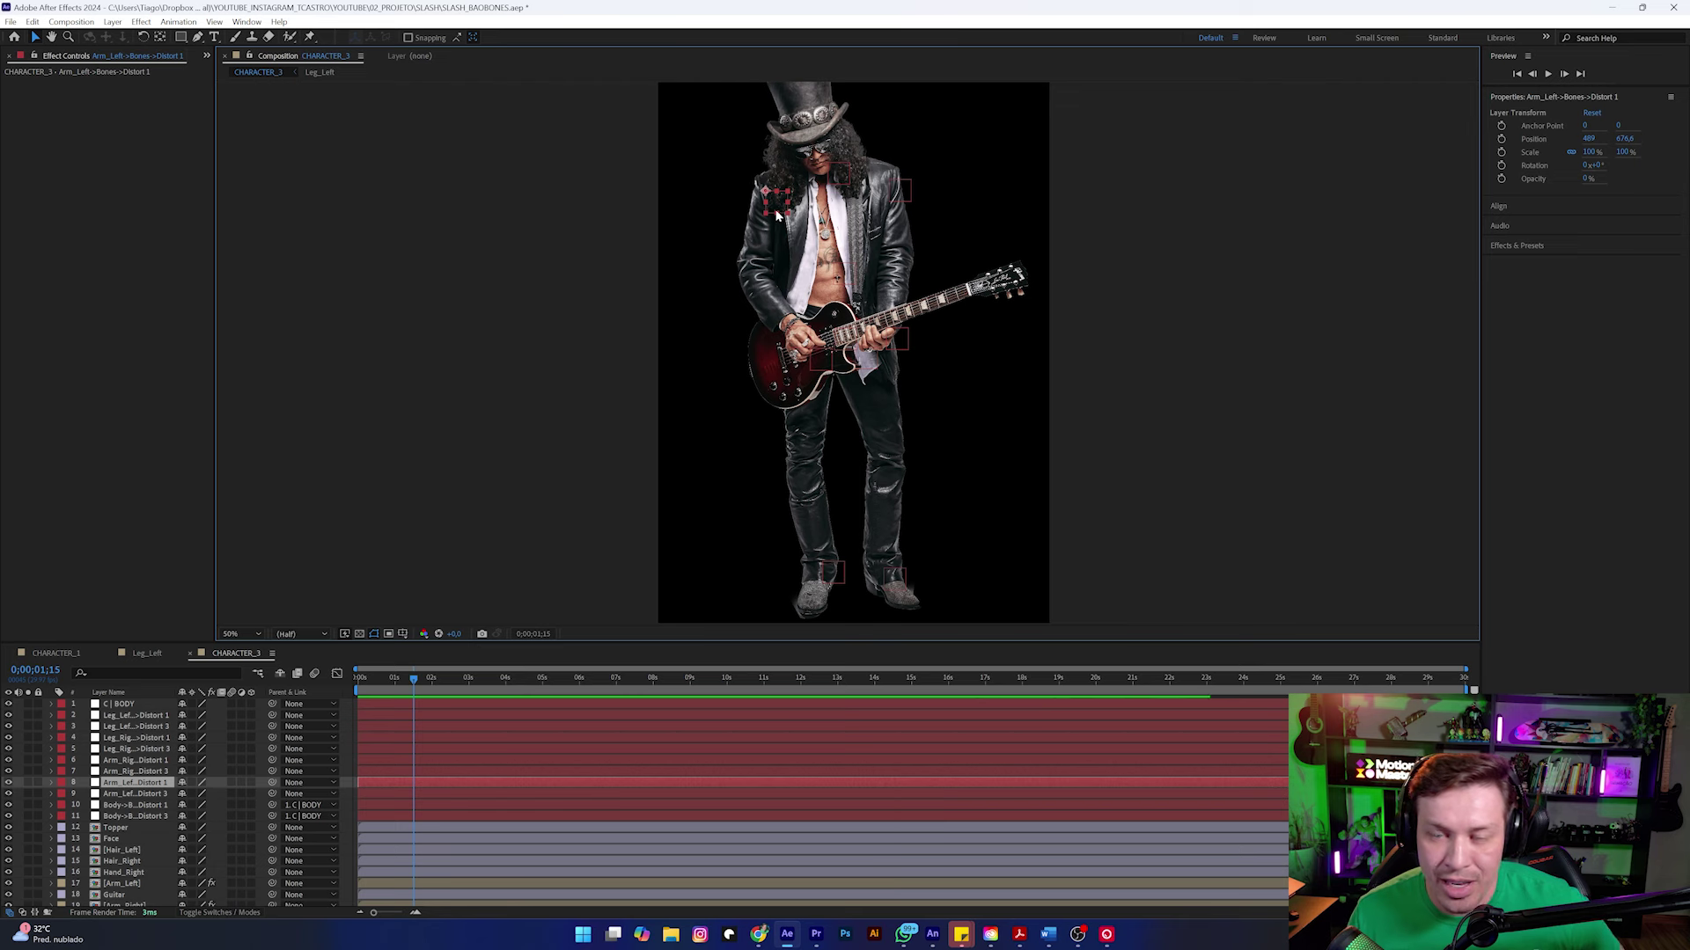
pyautogui.keyDown('shift'); pyautogui.click(899, 195); pyautogui.keyUp('shift')
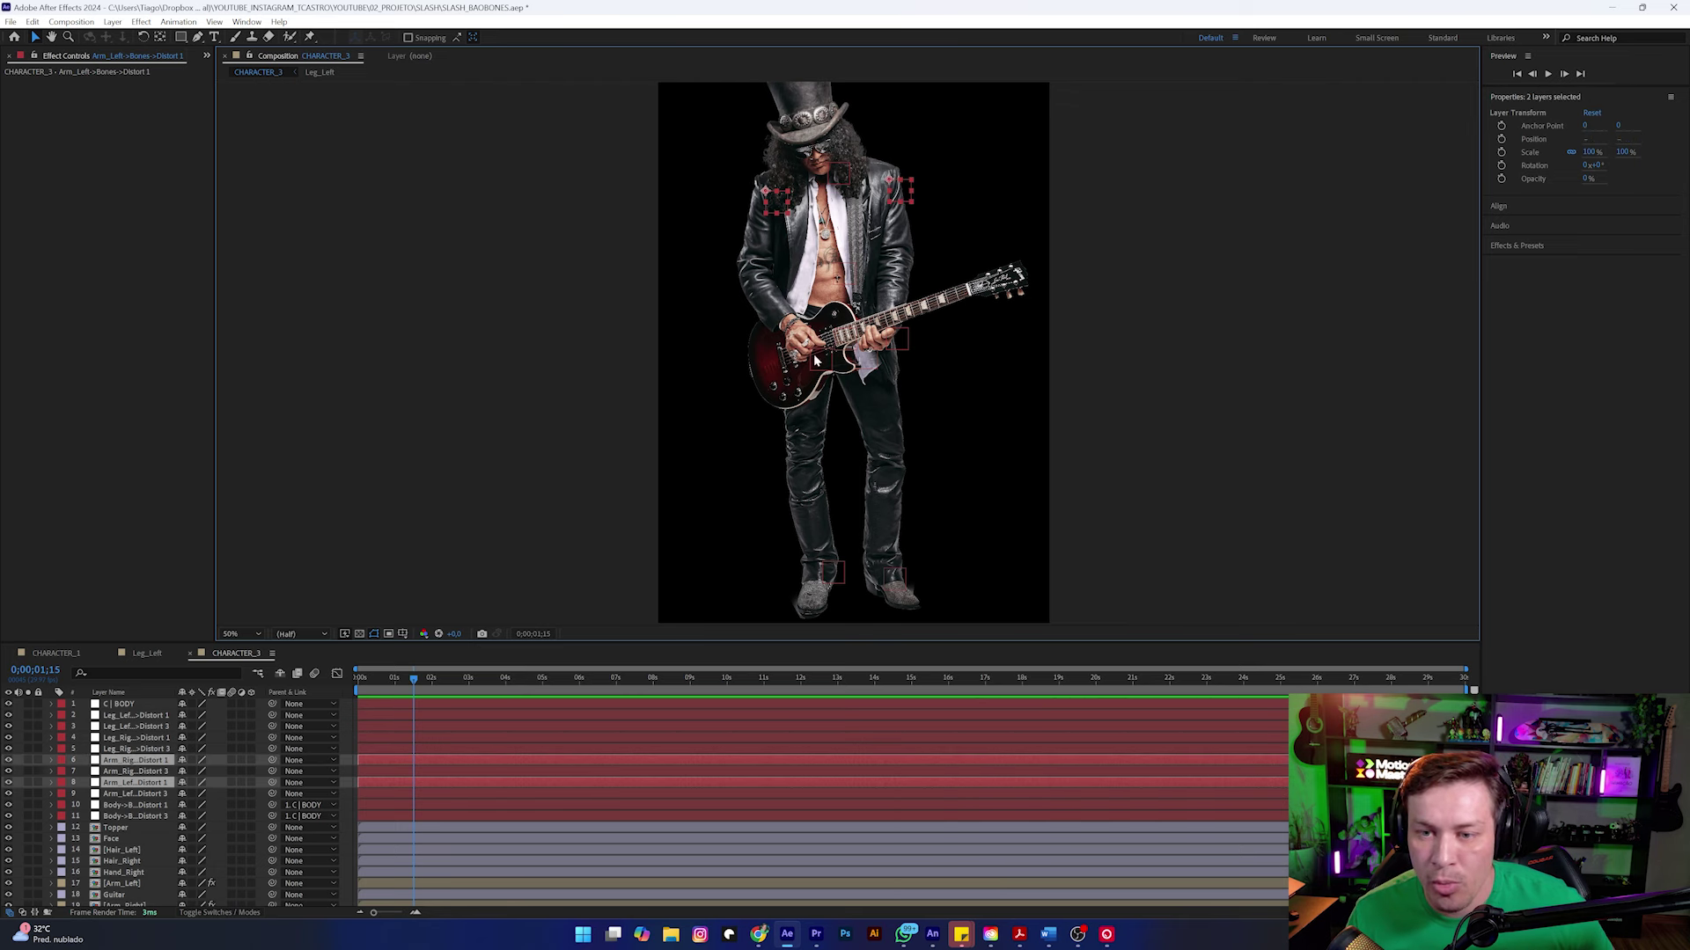
pyautogui.keyDown('ctrl'); pyautogui.click(372, 715); pyautogui.keyUp('ctrl')
pyautogui.keyDown('ctrl'); pyautogui.click(372, 736); pyautogui.keyUp('ctrl')
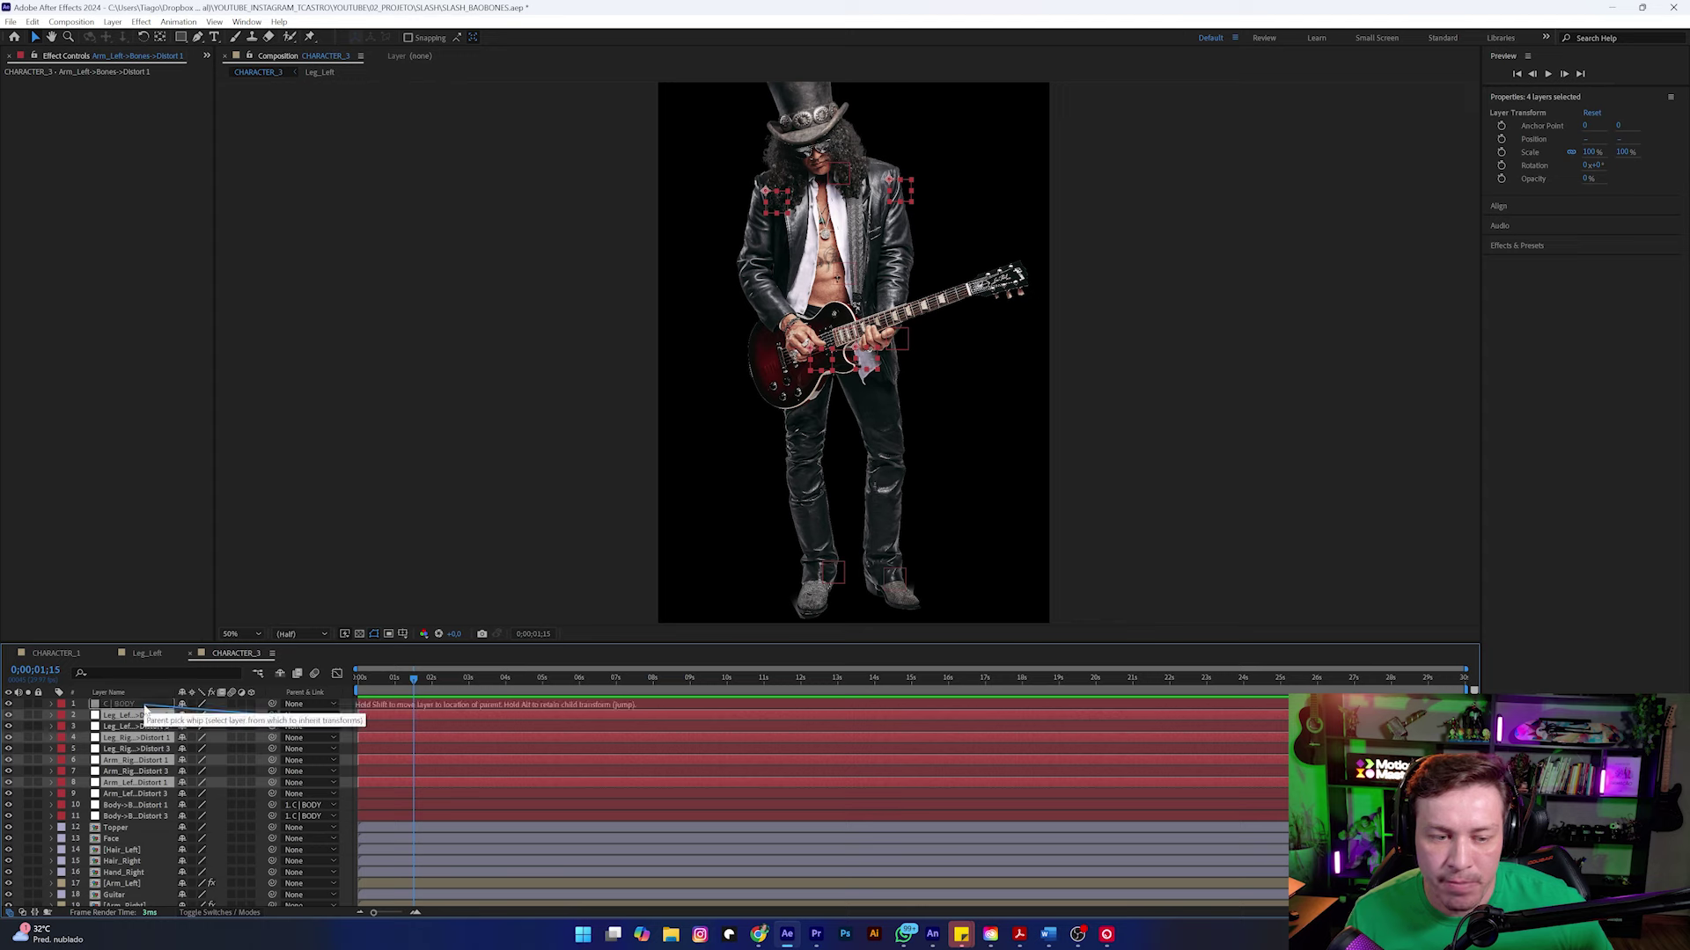
pyautogui.moveTo(273, 716); pyautogui.dragTo(124, 704)
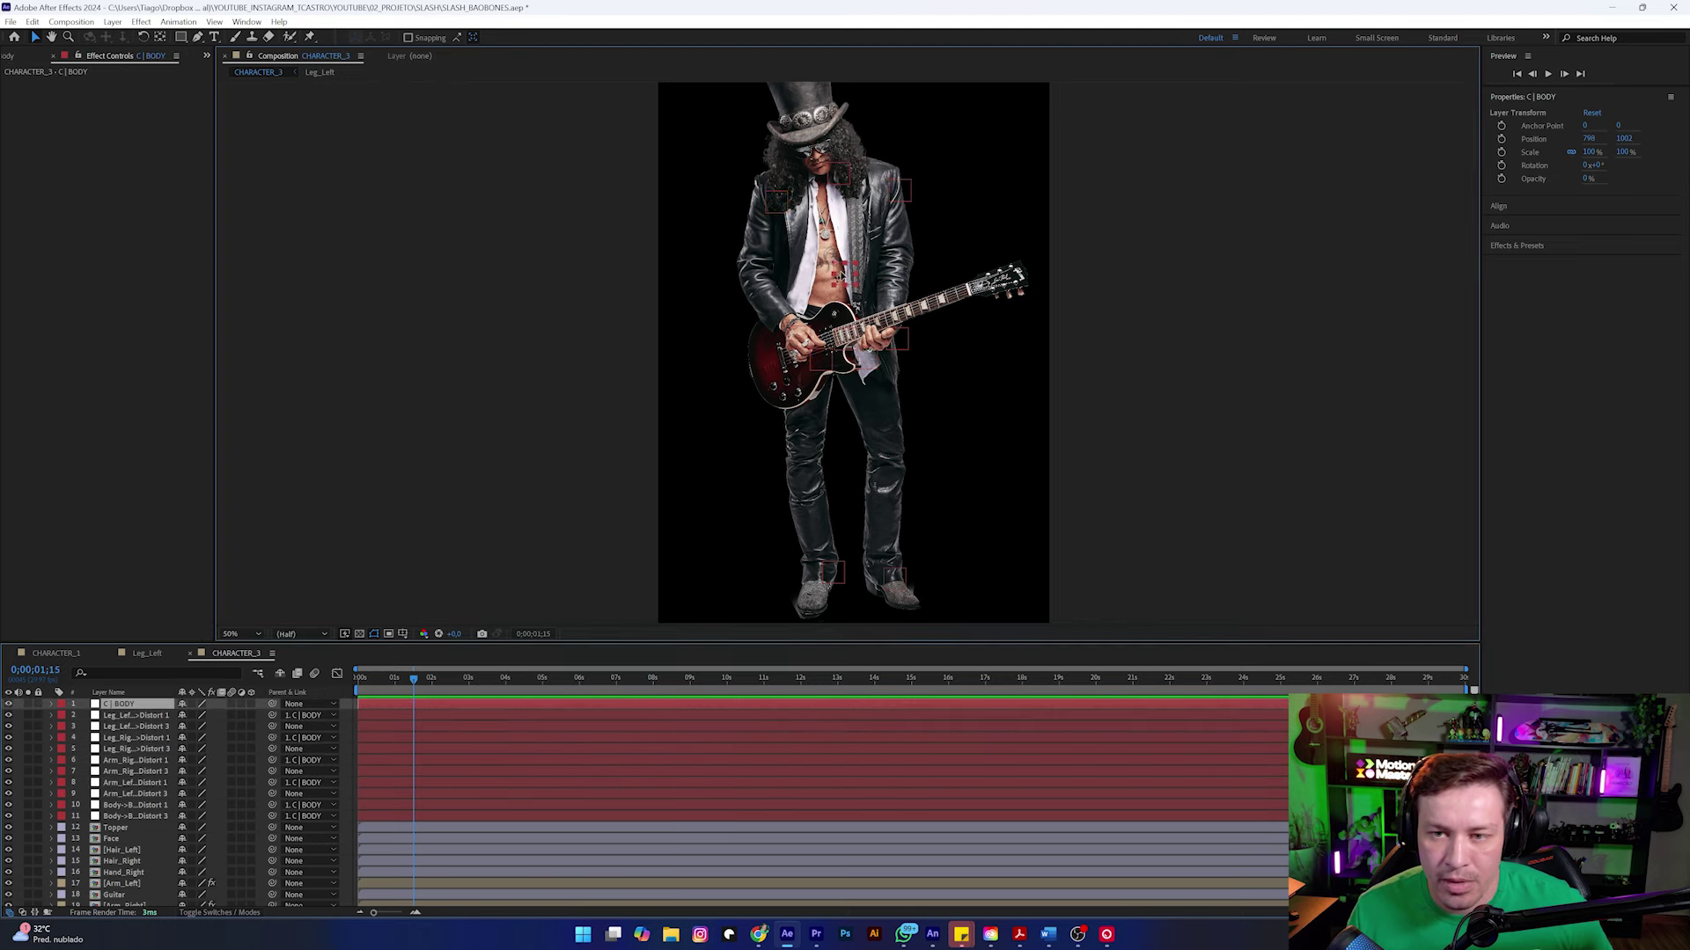
pyautogui.moveTo(840, 306)
pyautogui.mouseDown()
pyautogui.moveTo(825, 303)
pyautogui.moveTo(865, 268)
pyautogui.moveTo(845, 188)
pyautogui.mouseUp()
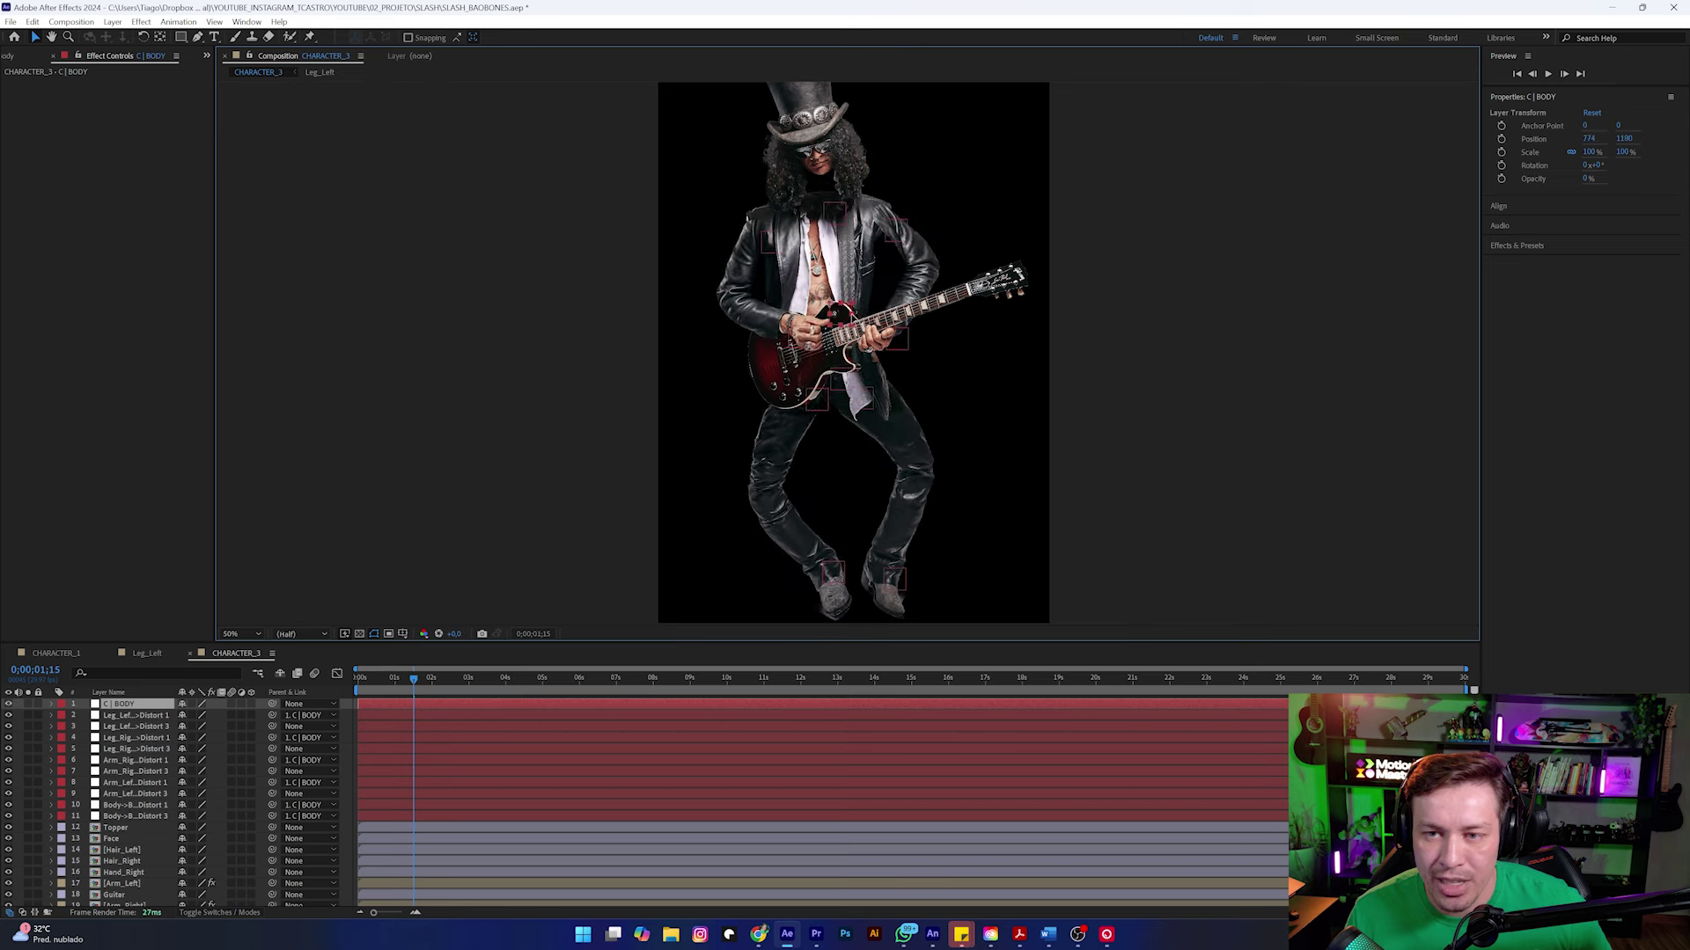
pyautogui.hotkey('ctrl', 'z')
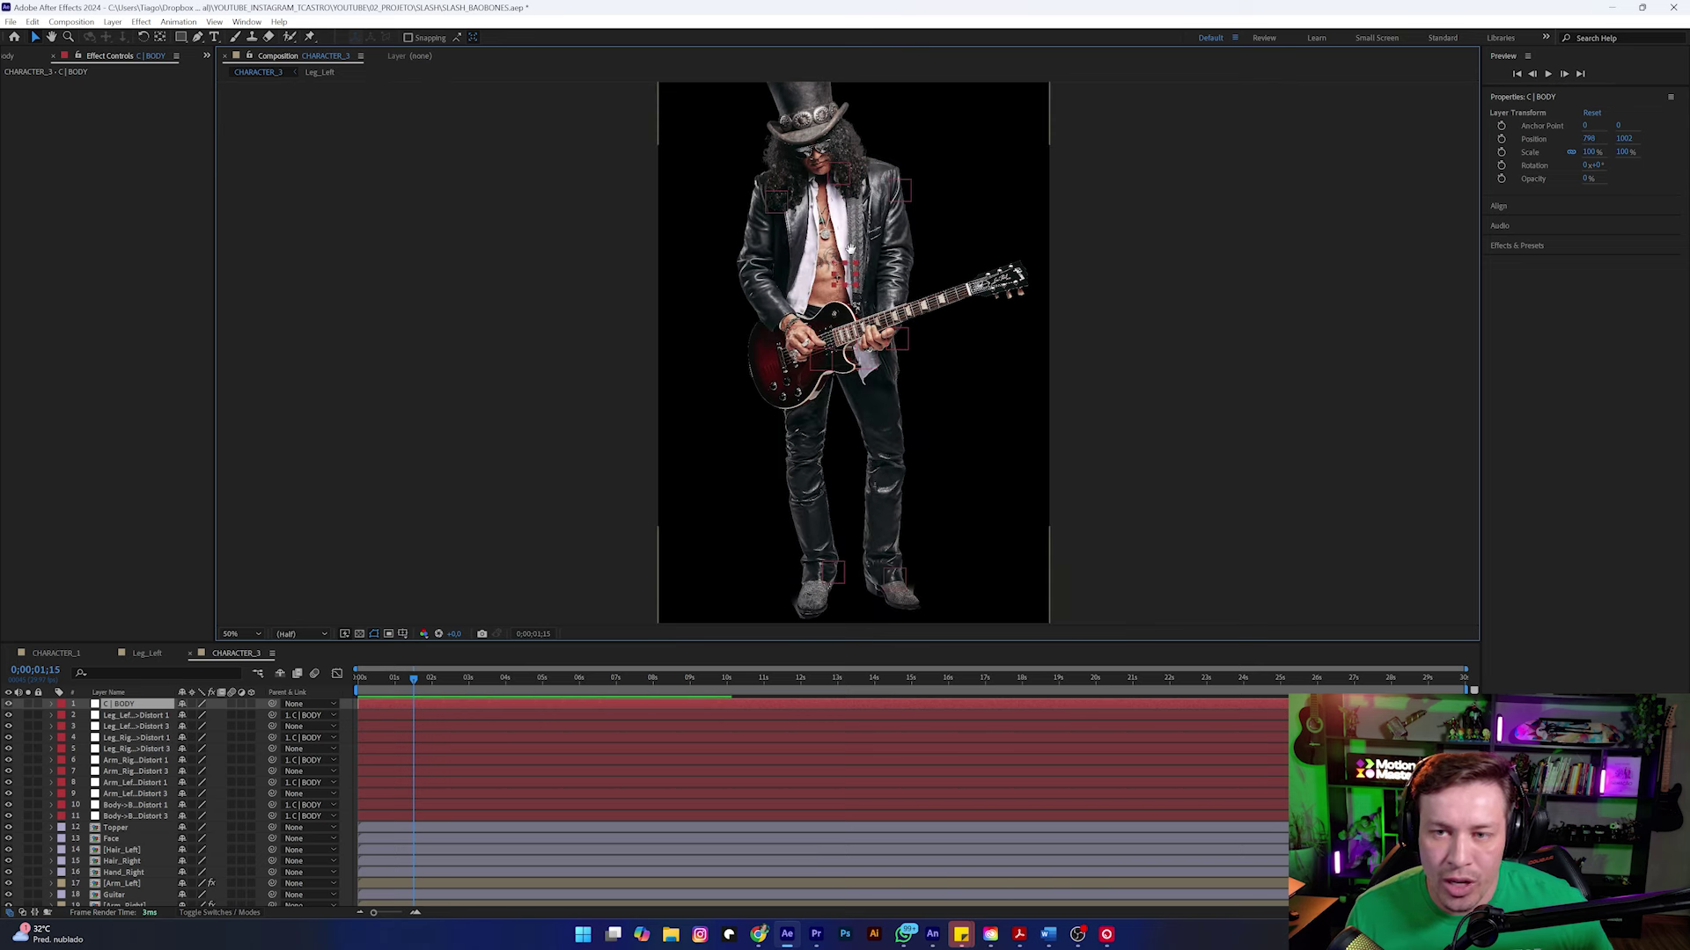
pyautogui.scroll(4, 817, 334)
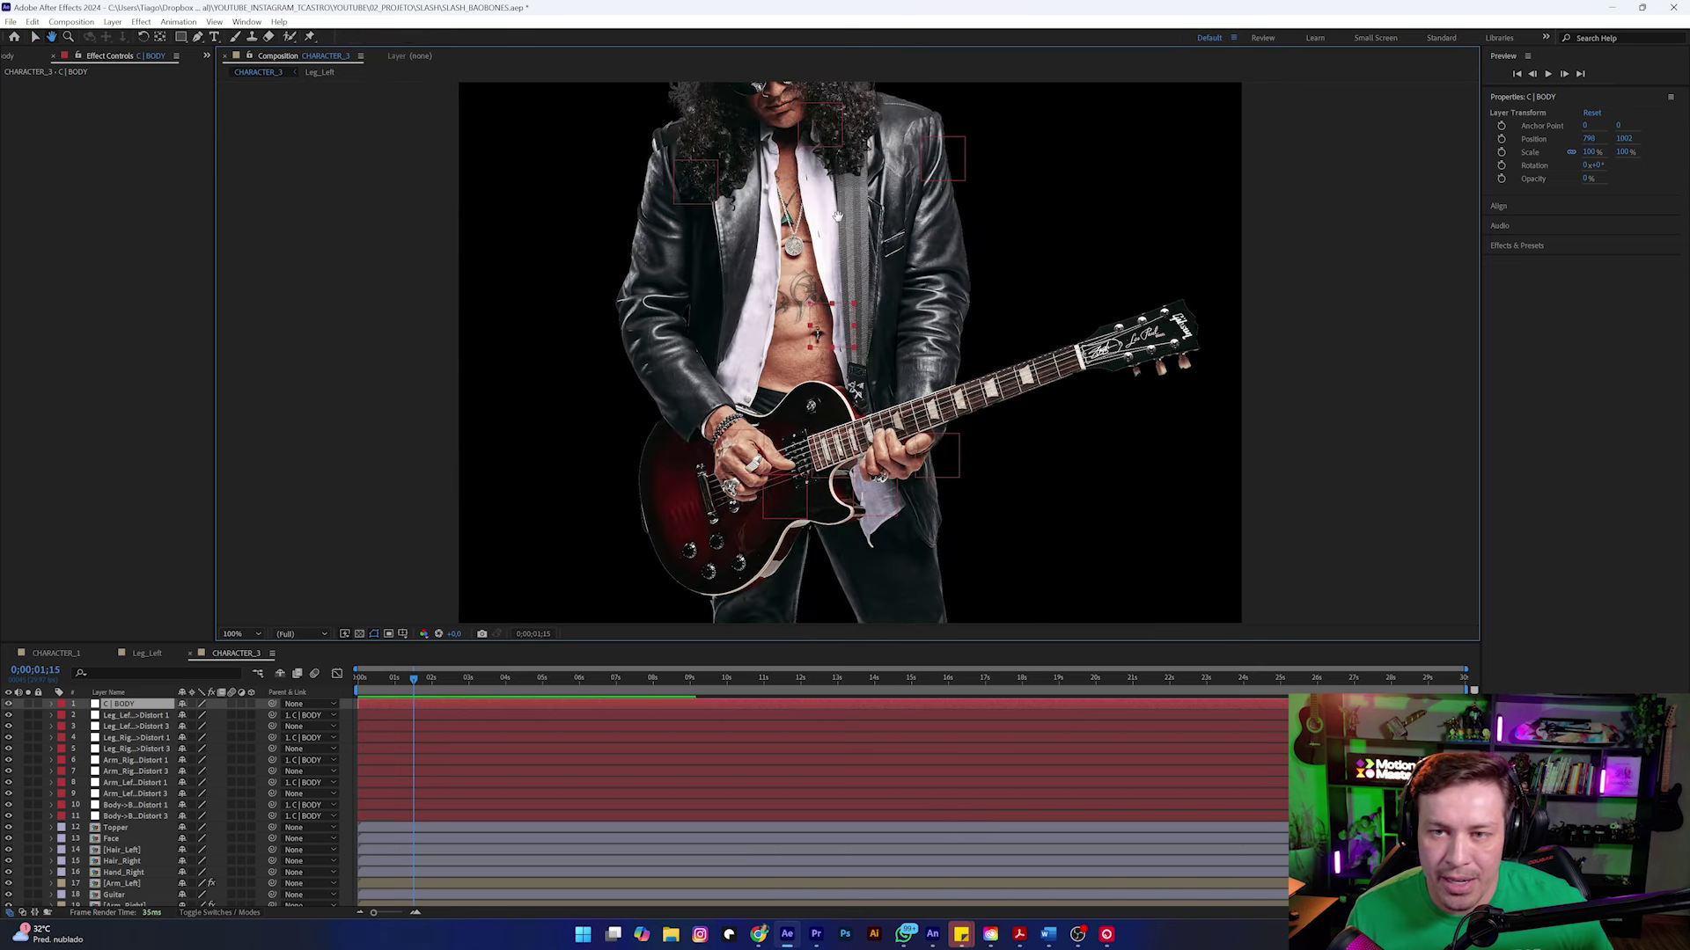
pyautogui.scroll(2, 836, 281)
# Step: Add a new null object layer and nudge it slightly left
pyautogui.click(112, 21)
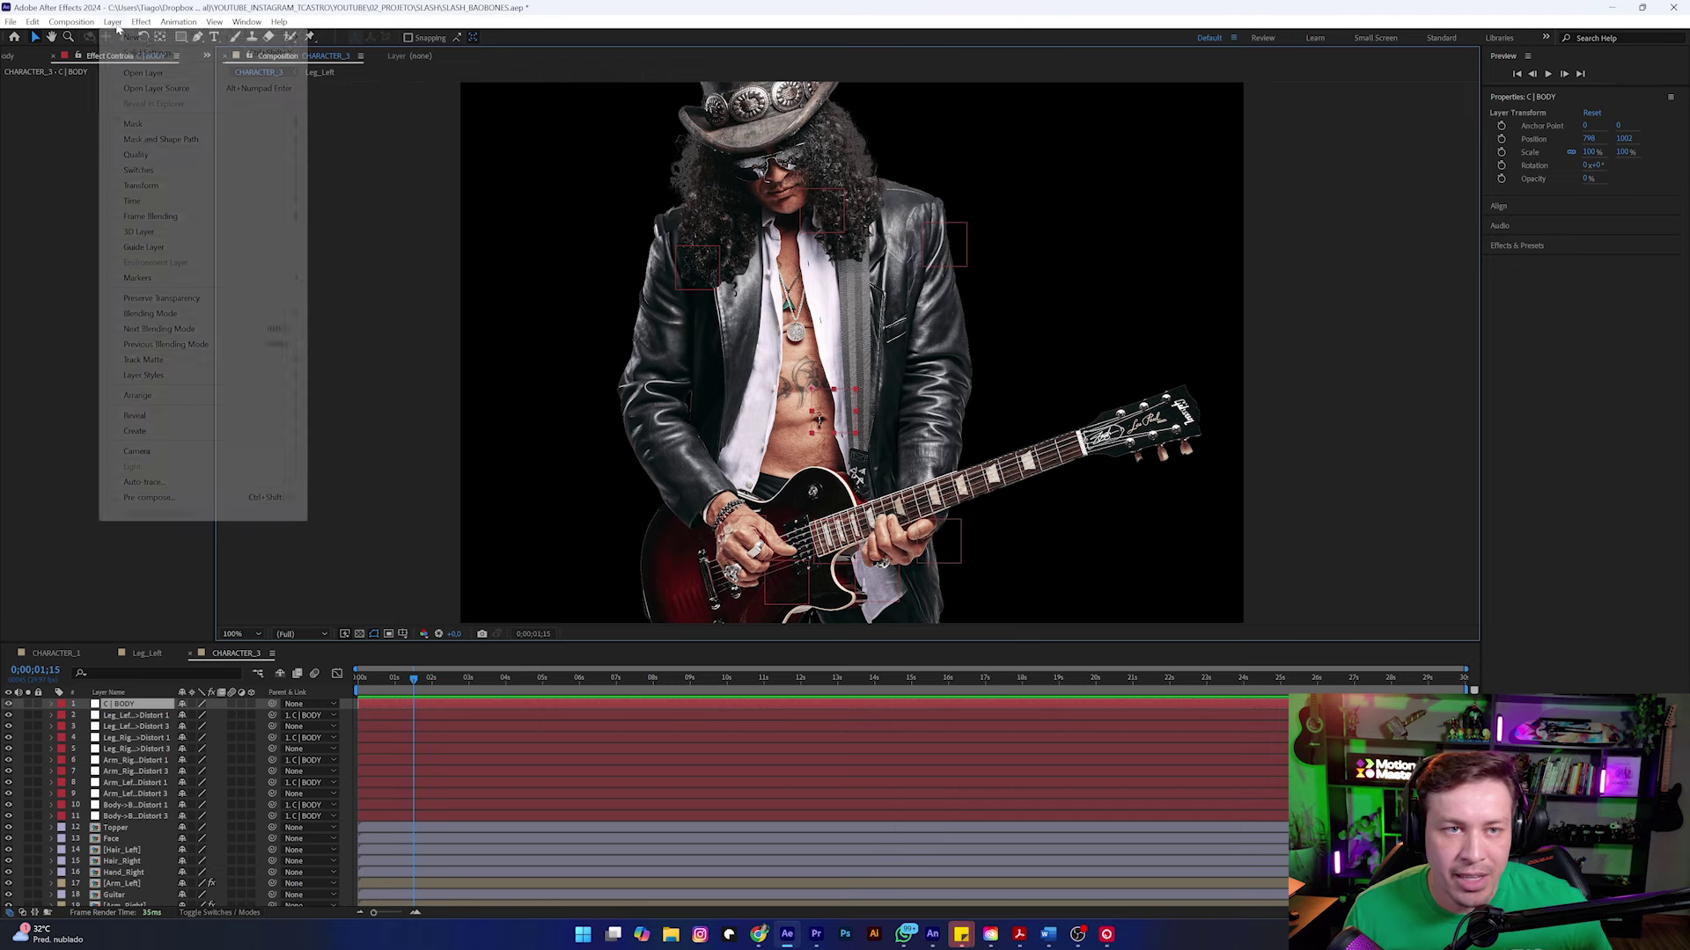
pyautogui.moveTo(193, 37)
pyautogui.click(348, 98)
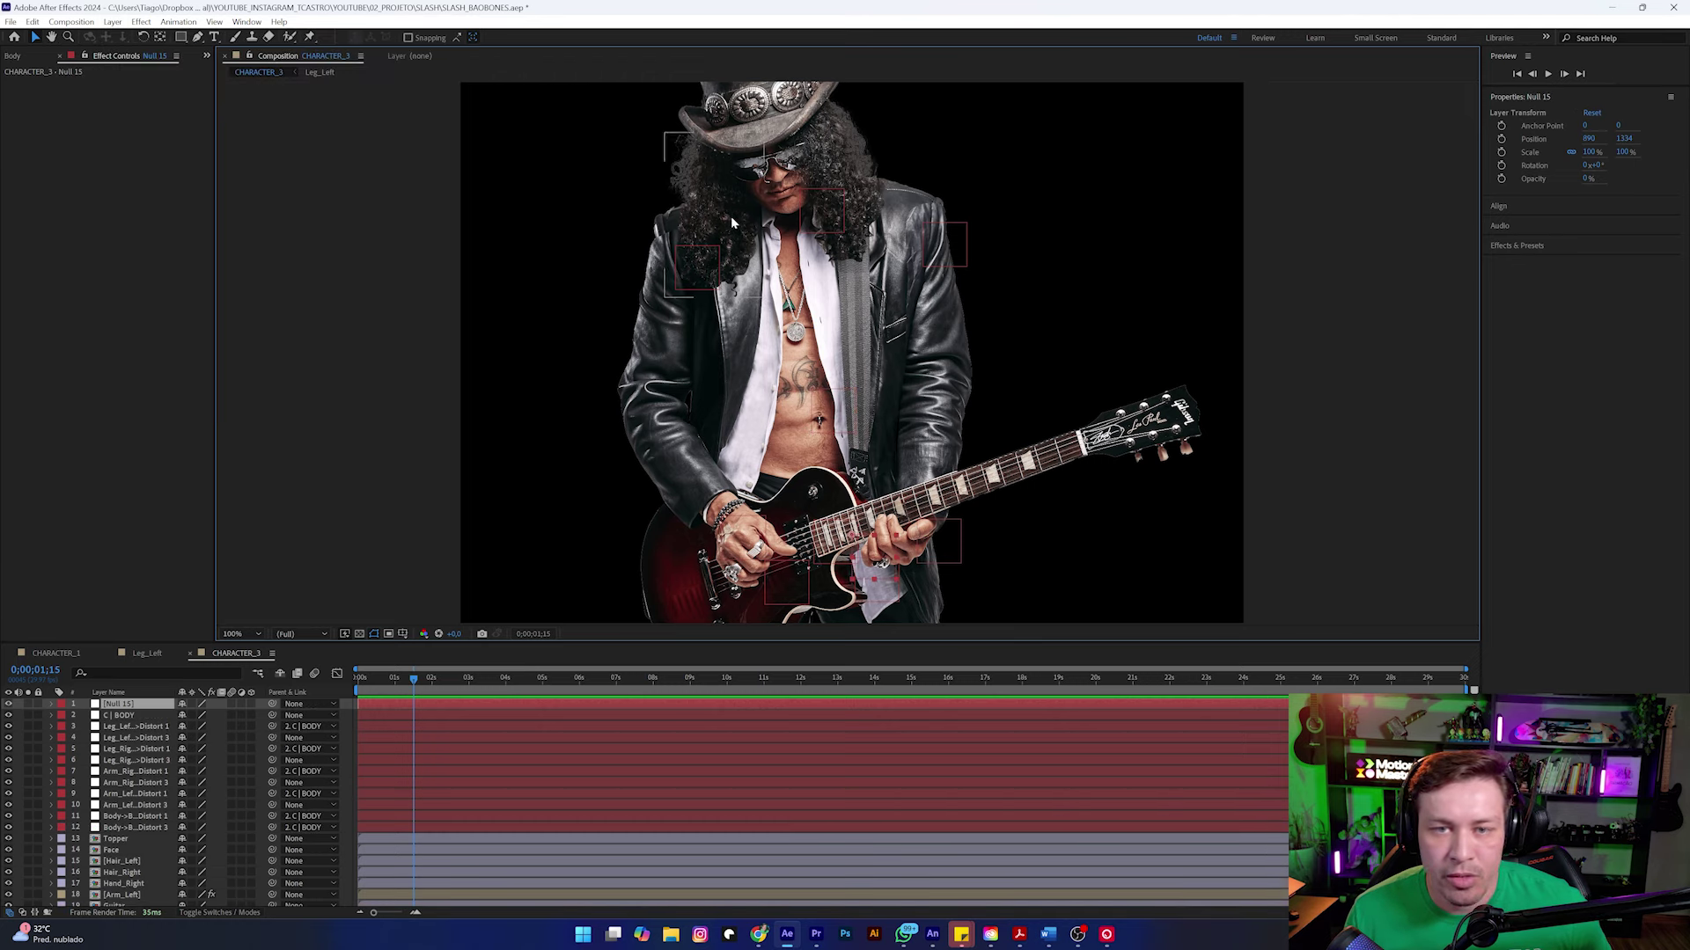
pyautogui.scroll(-2, 811, 459)
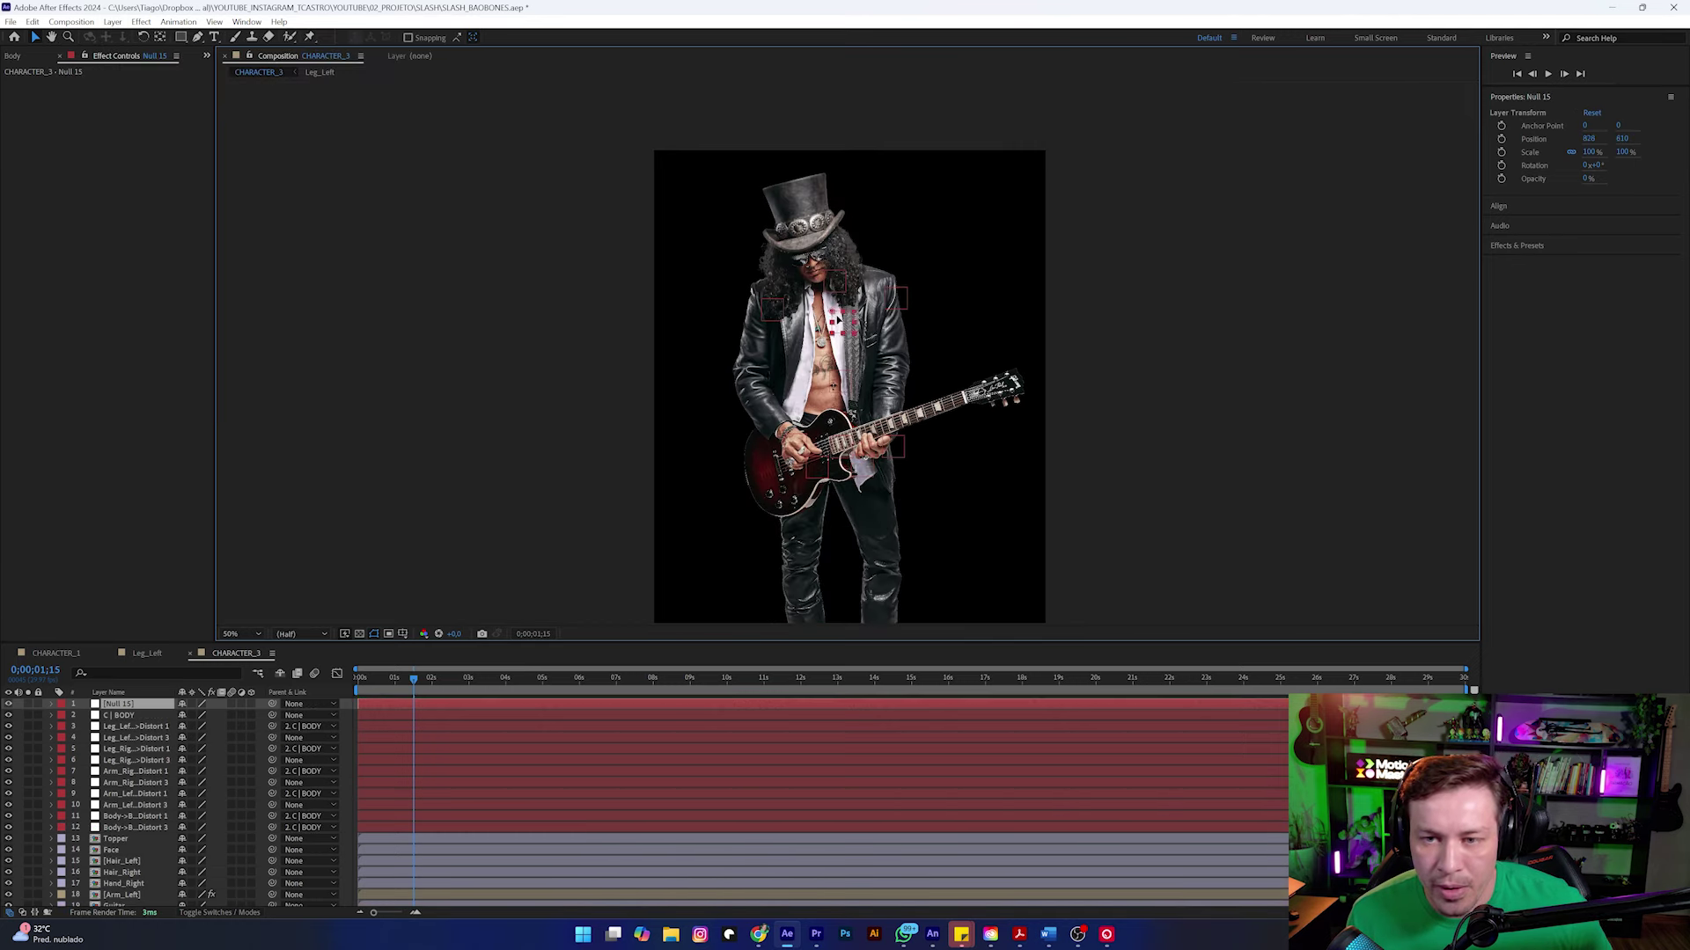
pyautogui.scroll(2, 832, 295)
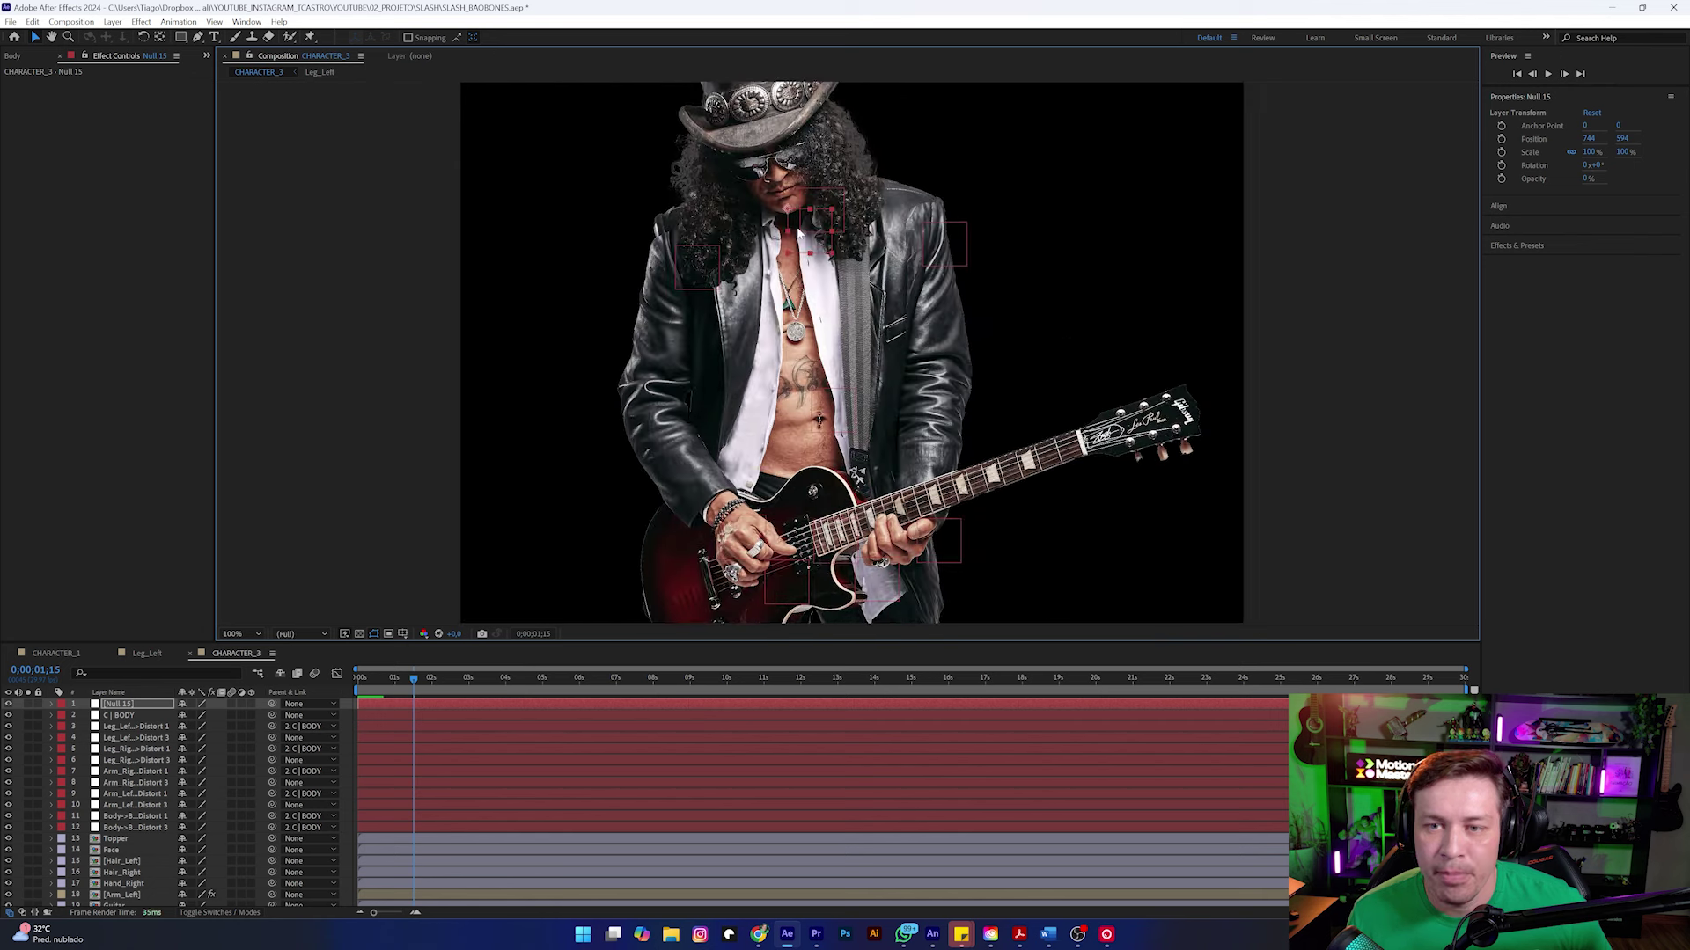
pyautogui.moveTo(798, 236); pyautogui.dragTo(792, 237)
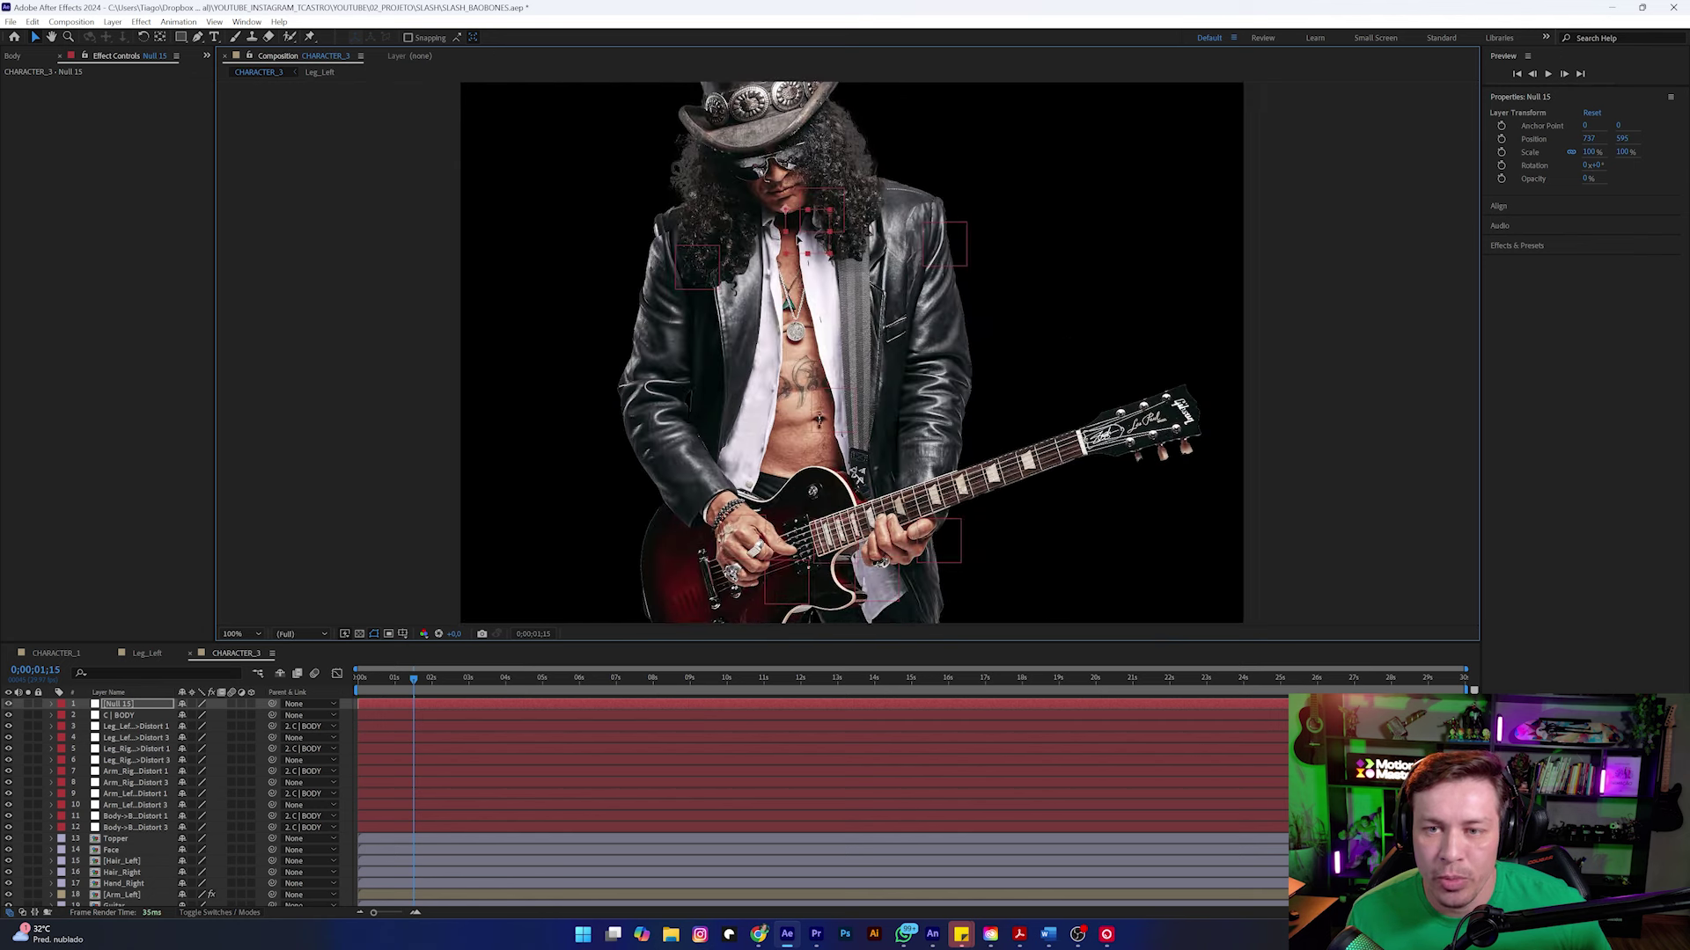
pyautogui.scroll(-1, 124, 809)
# Step: Parent Topper, Hair_Left and Hair_Right to the Face layer
pyautogui.click(124, 806)
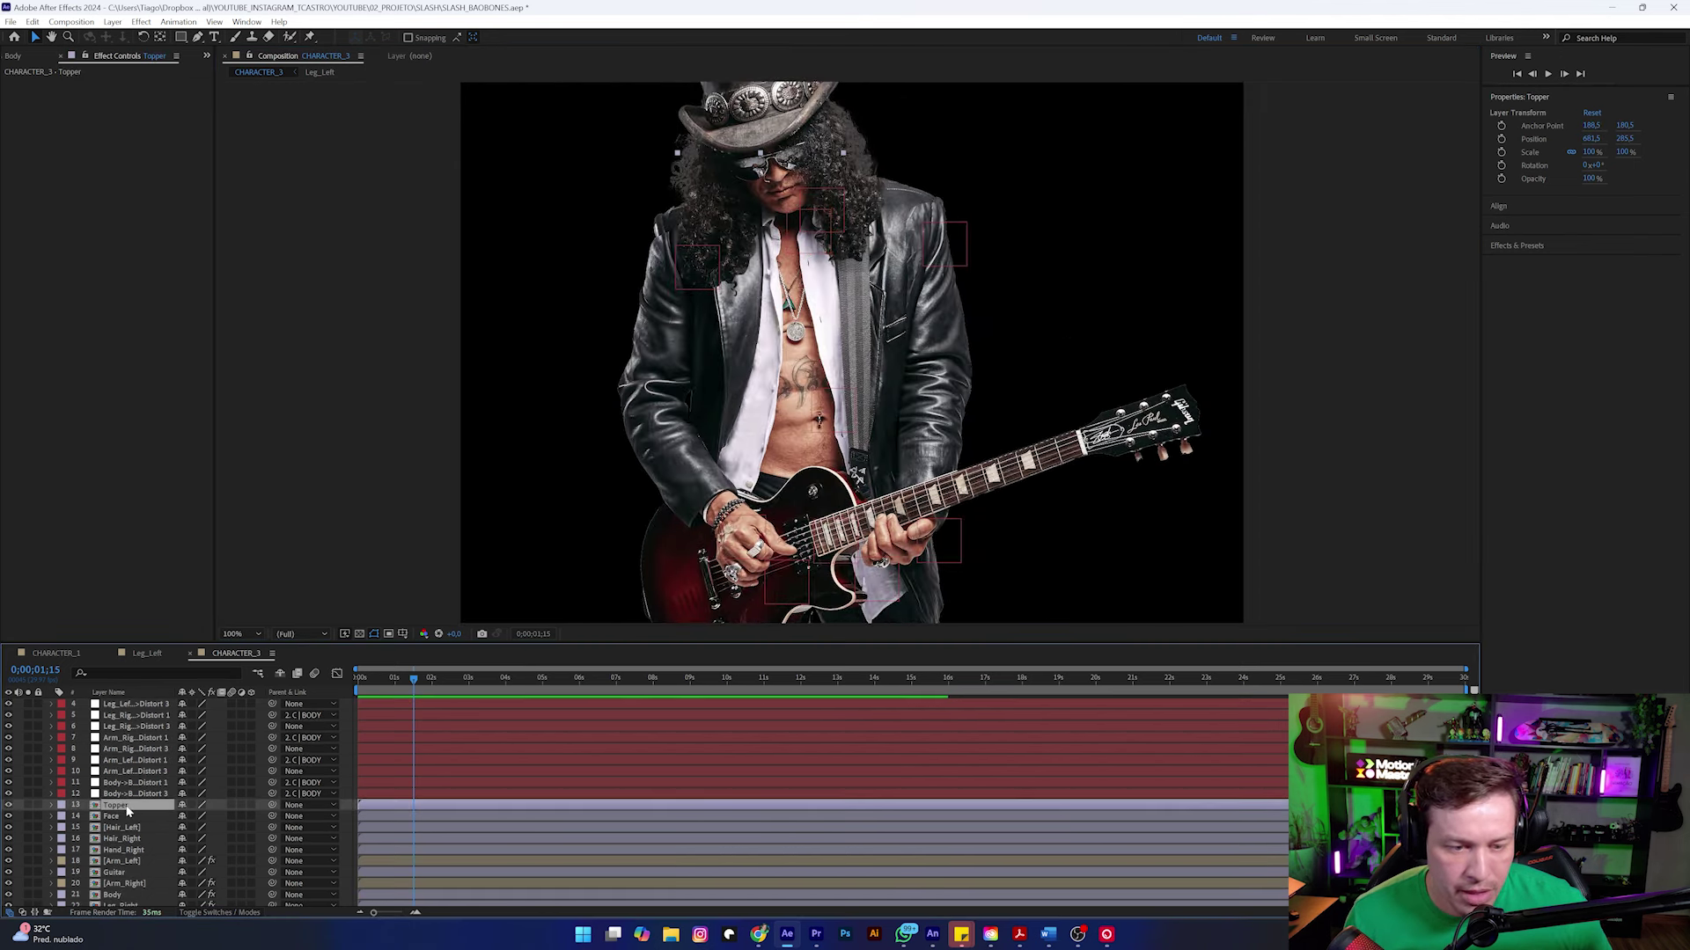
pyautogui.press(',')
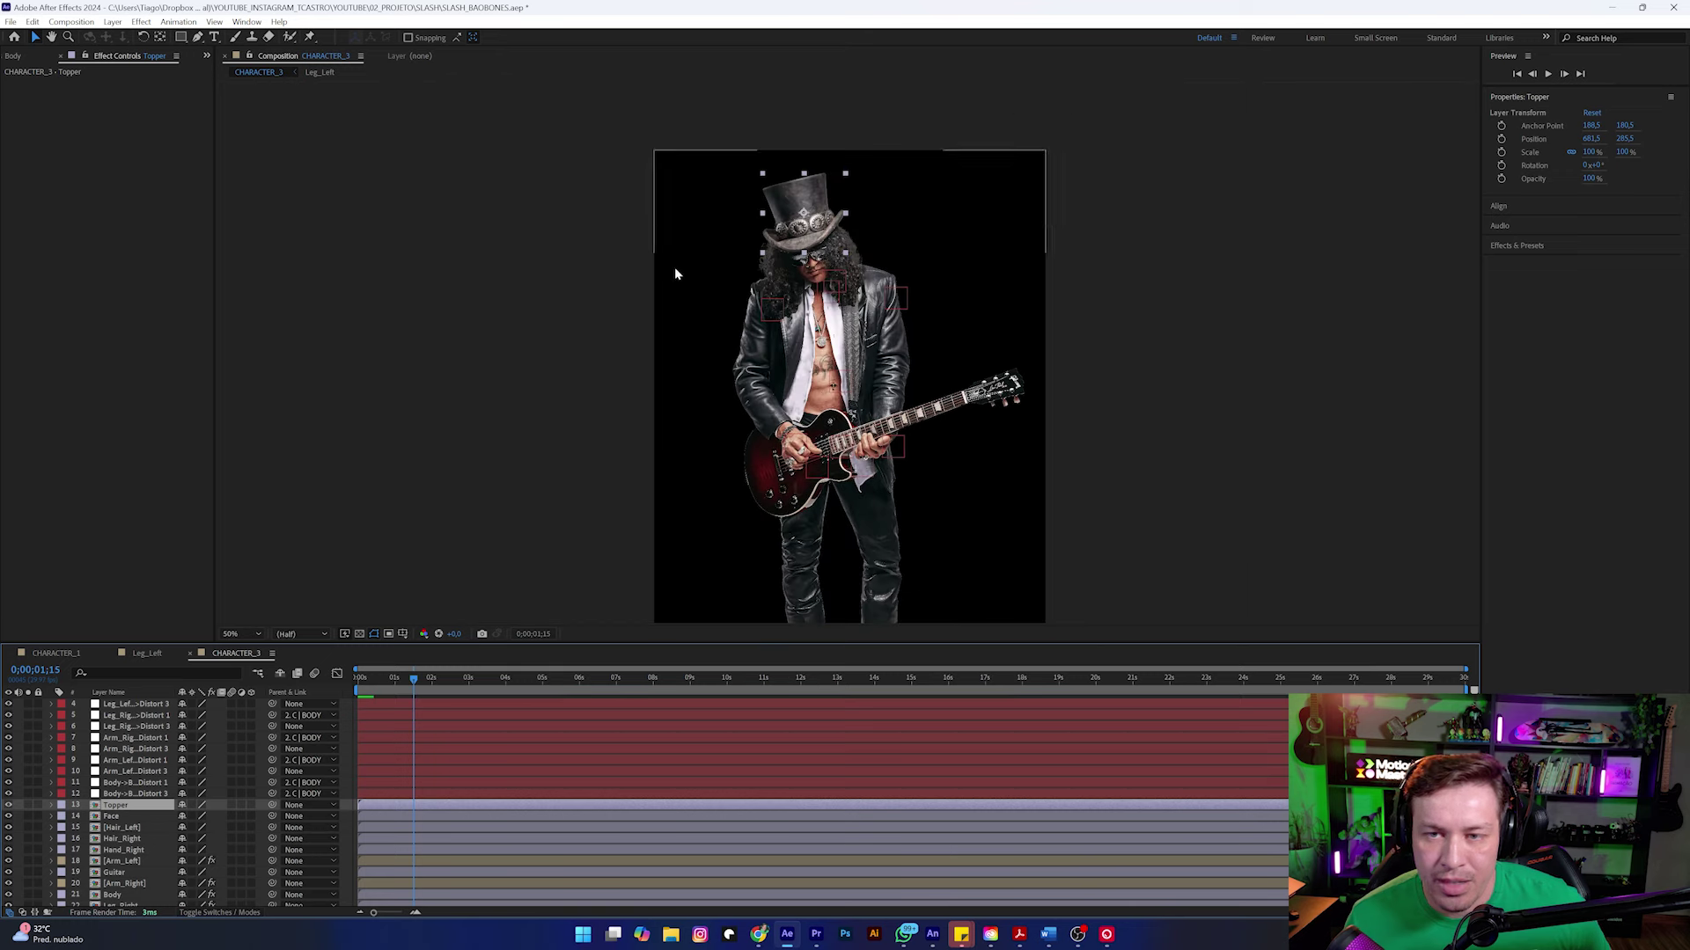
pyautogui.keyDown('ctrl'); pyautogui.click(119, 827); pyautogui.keyUp('ctrl')
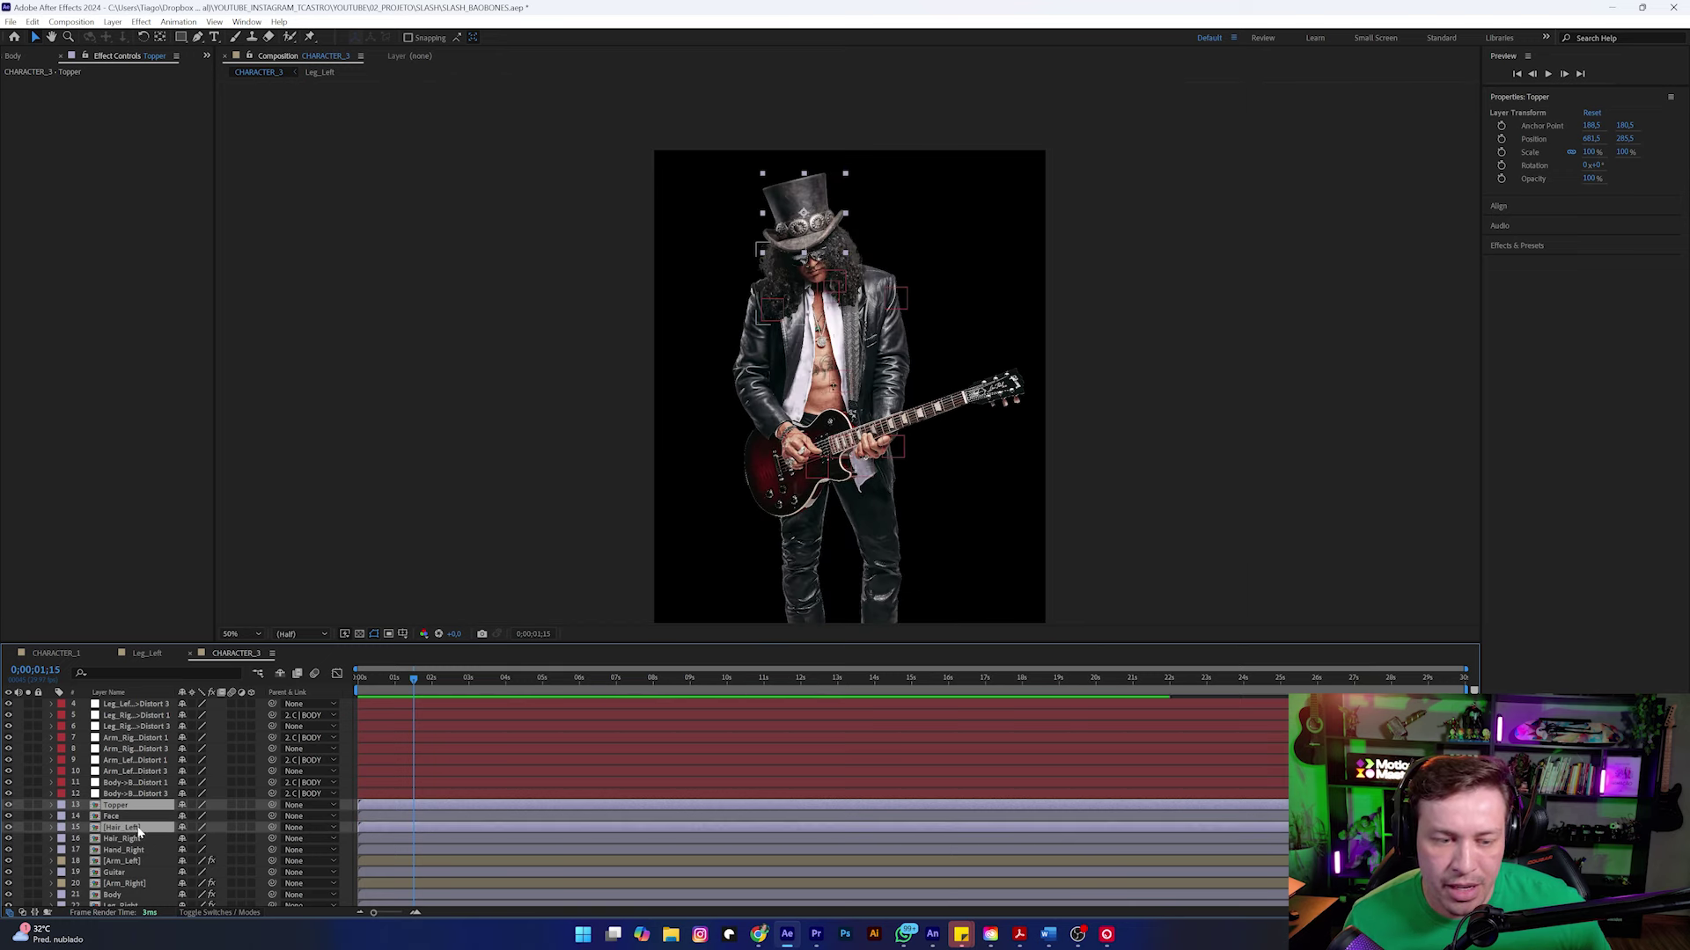
pyautogui.keyDown('ctrl'); pyautogui.click(136, 839); pyautogui.keyUp('ctrl')
pyautogui.moveTo(271, 829); pyautogui.dragTo(132, 818)
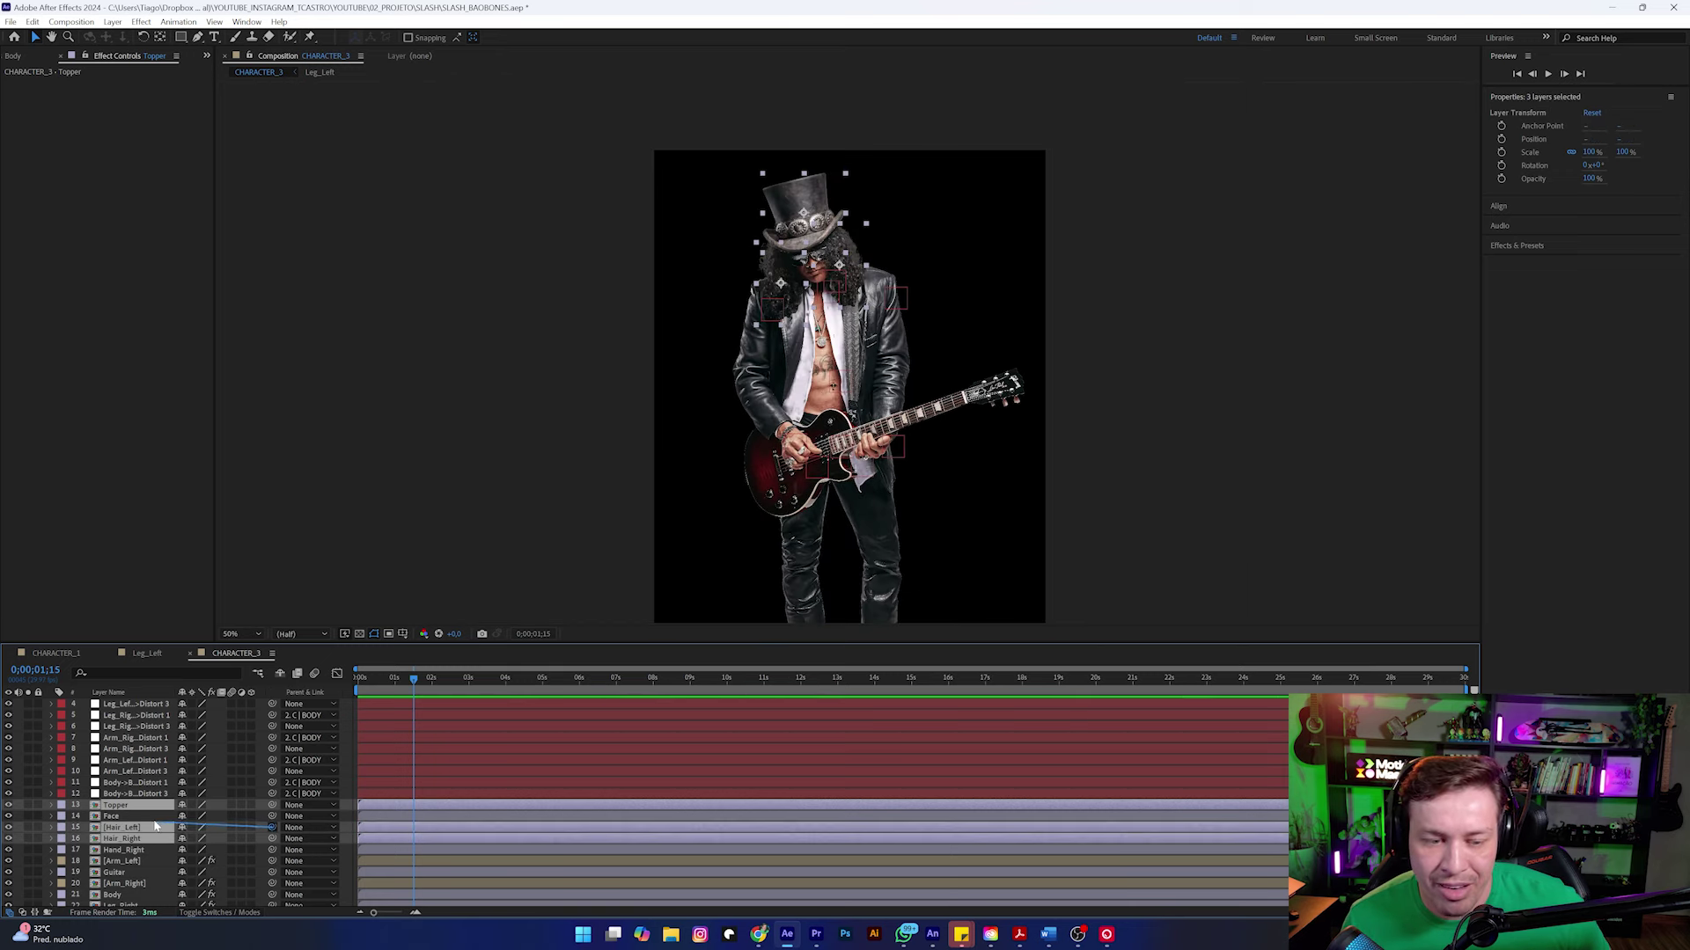
# Step: Parent Face to the new null and begin renaming the null
pyautogui.click(132, 818)
pyautogui.scroll(2, 238, 829)
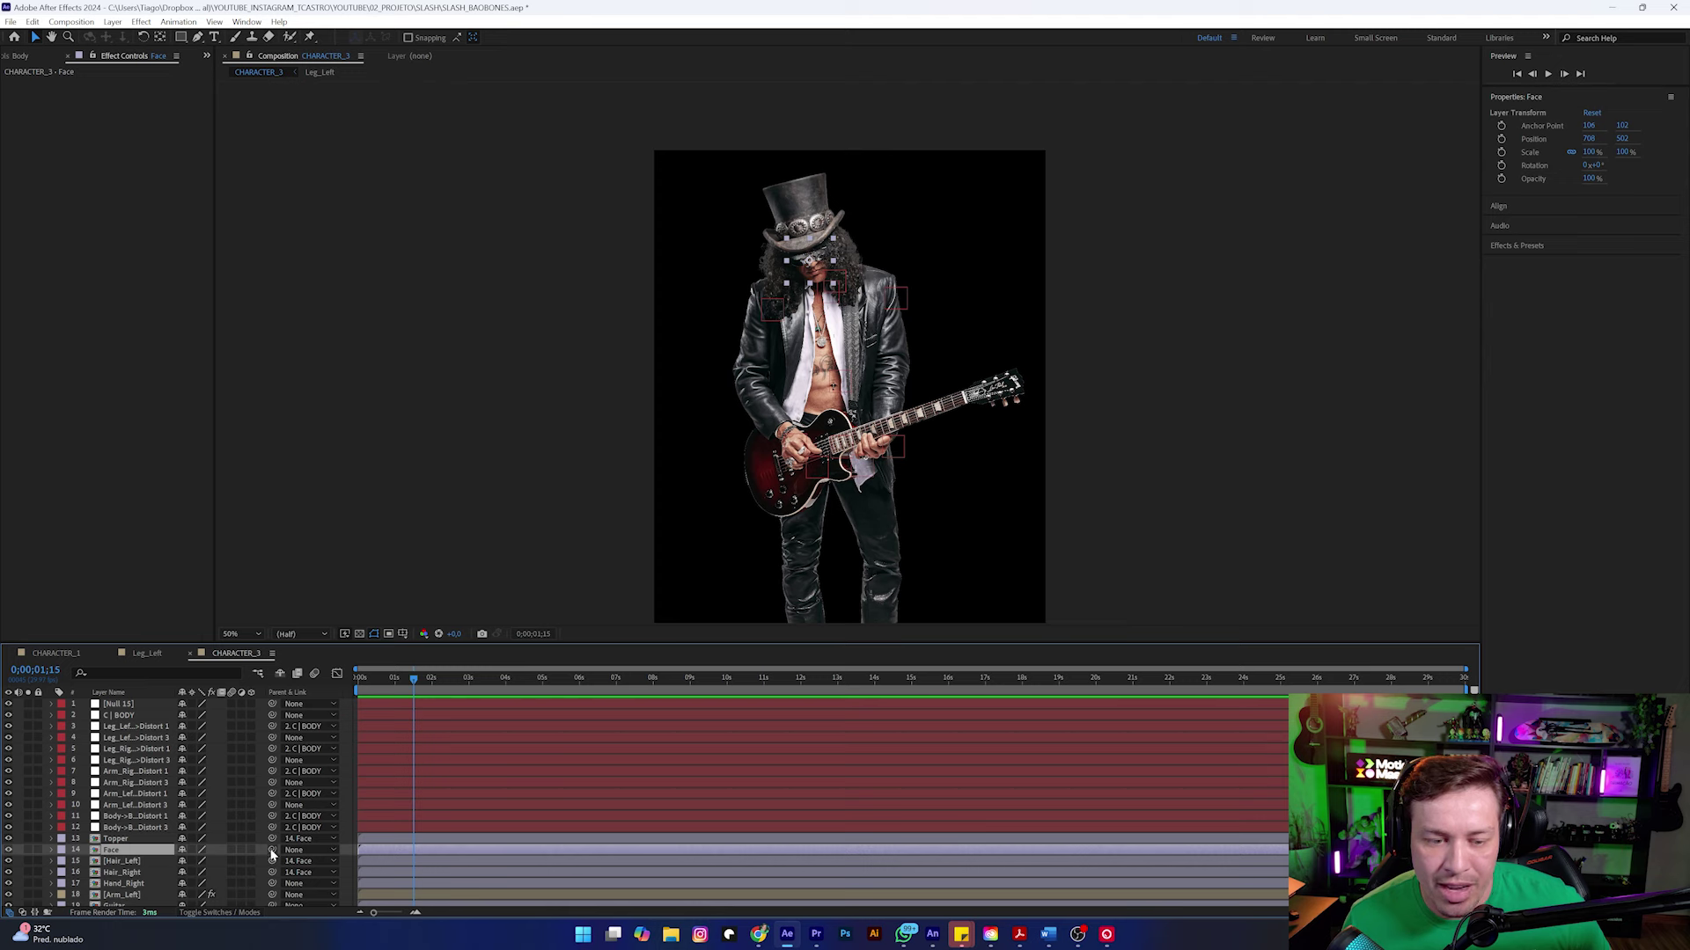
pyautogui.moveTo(272, 850); pyautogui.dragTo(133, 710)
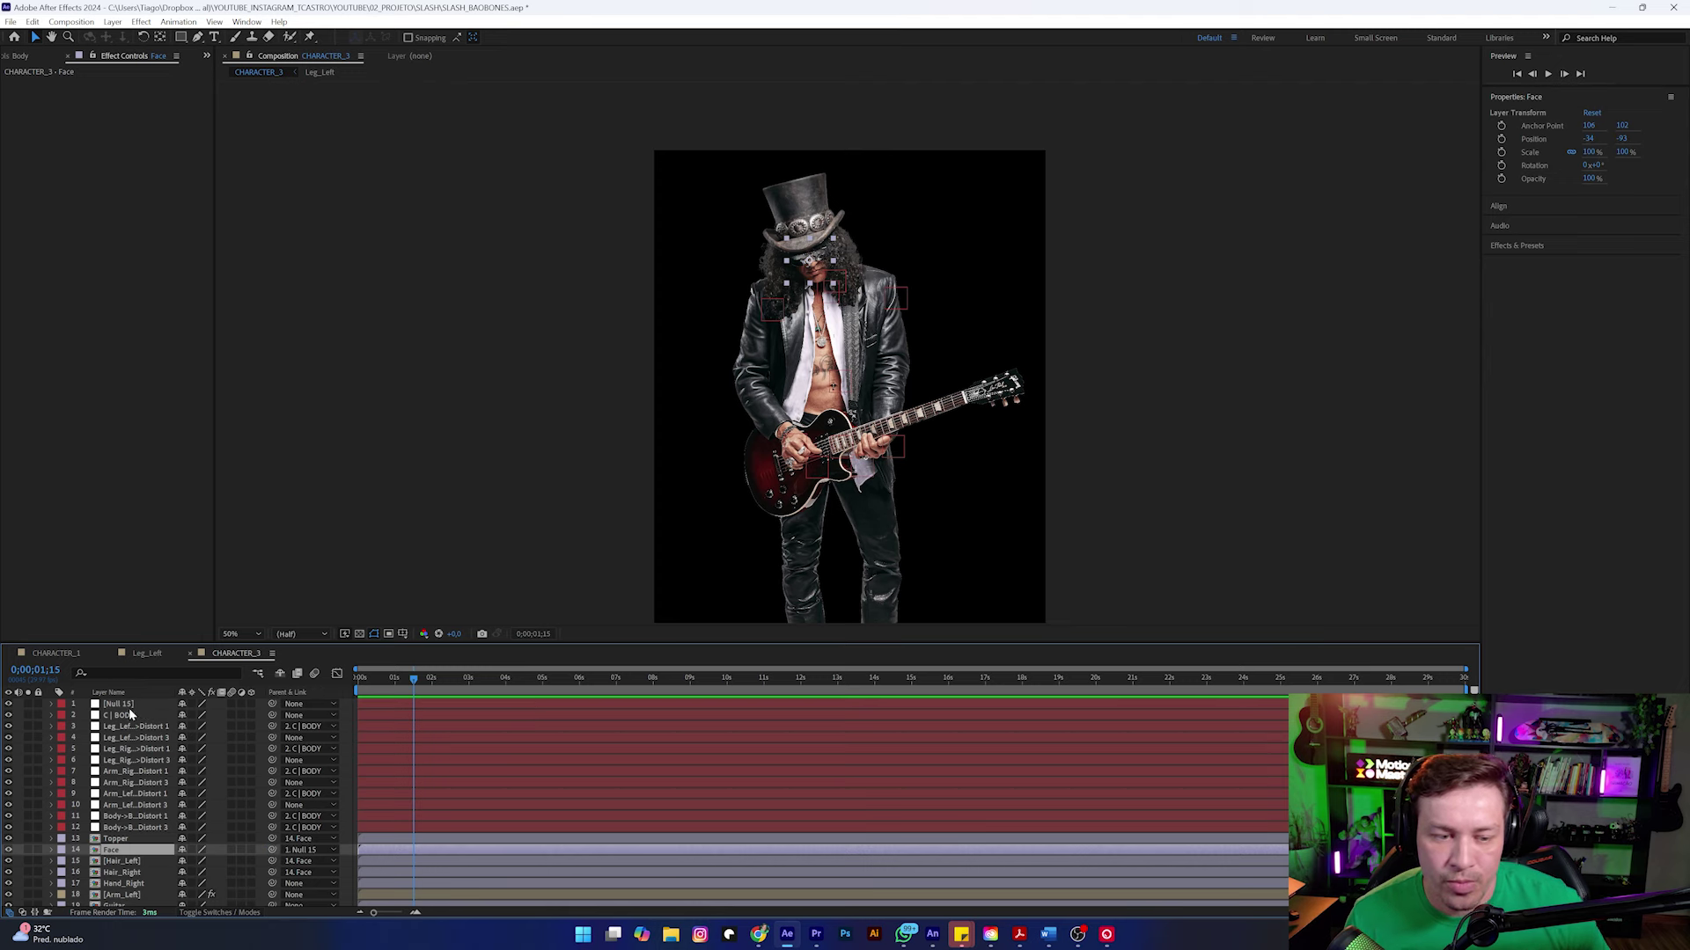
pyautogui.click(129, 705)
pyautogui.press('Return')
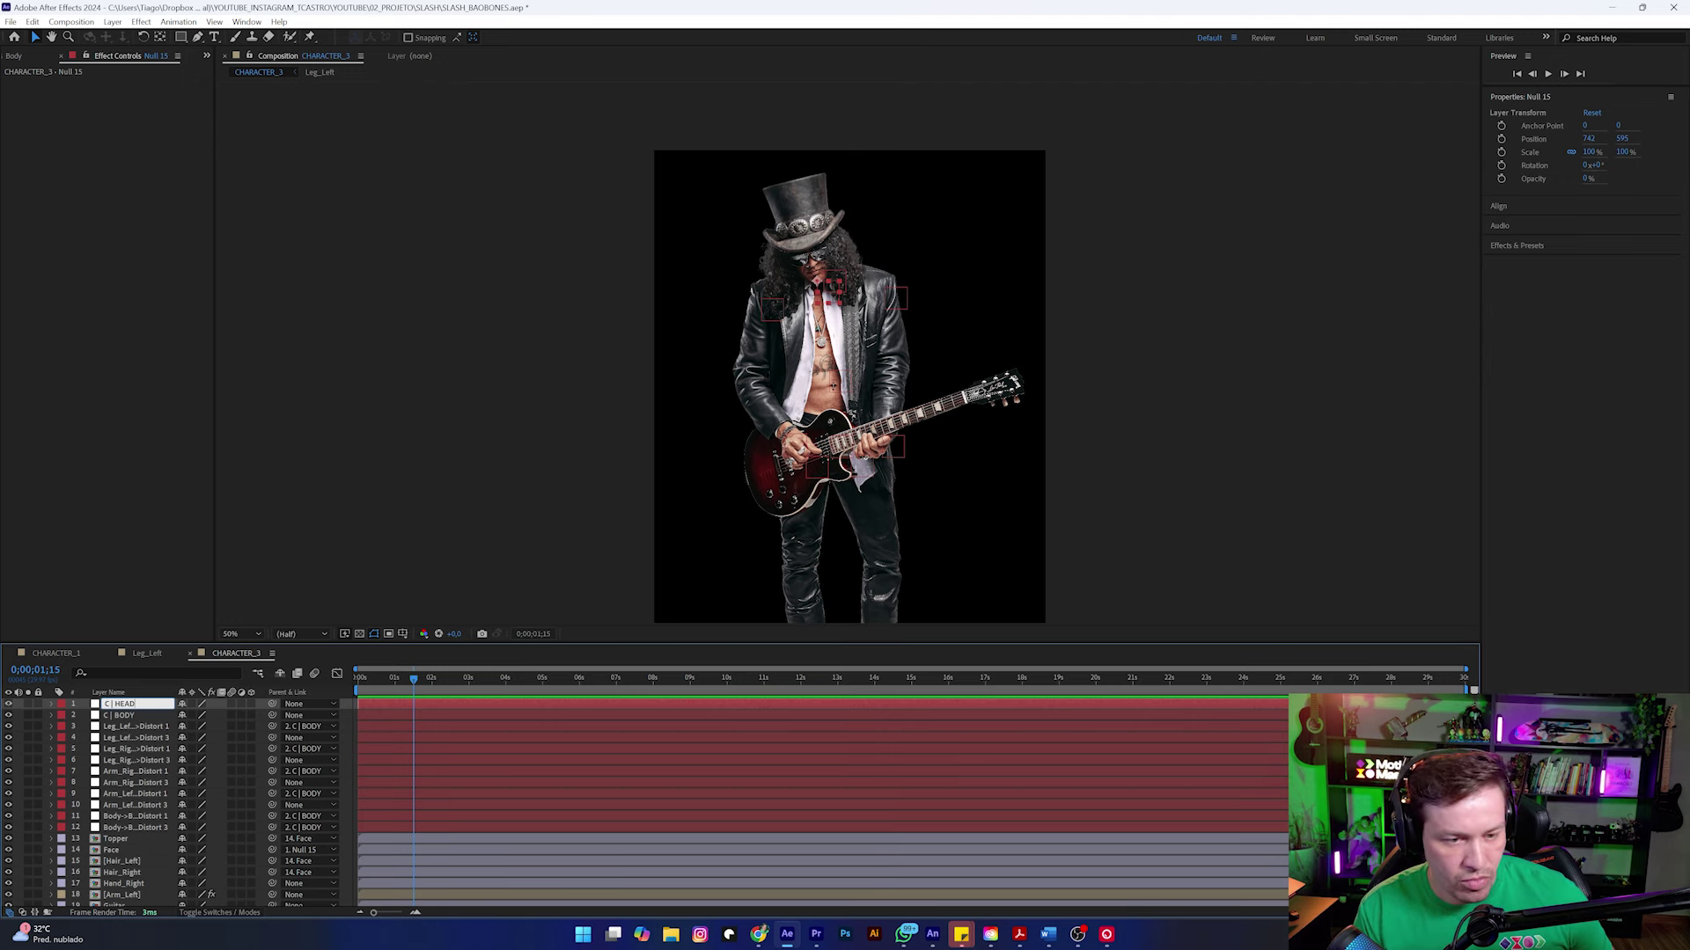
# Step: Name the null C | HEAD and parent it to C | BODY
pyautogui.press('Return')
pyautogui.press('/')
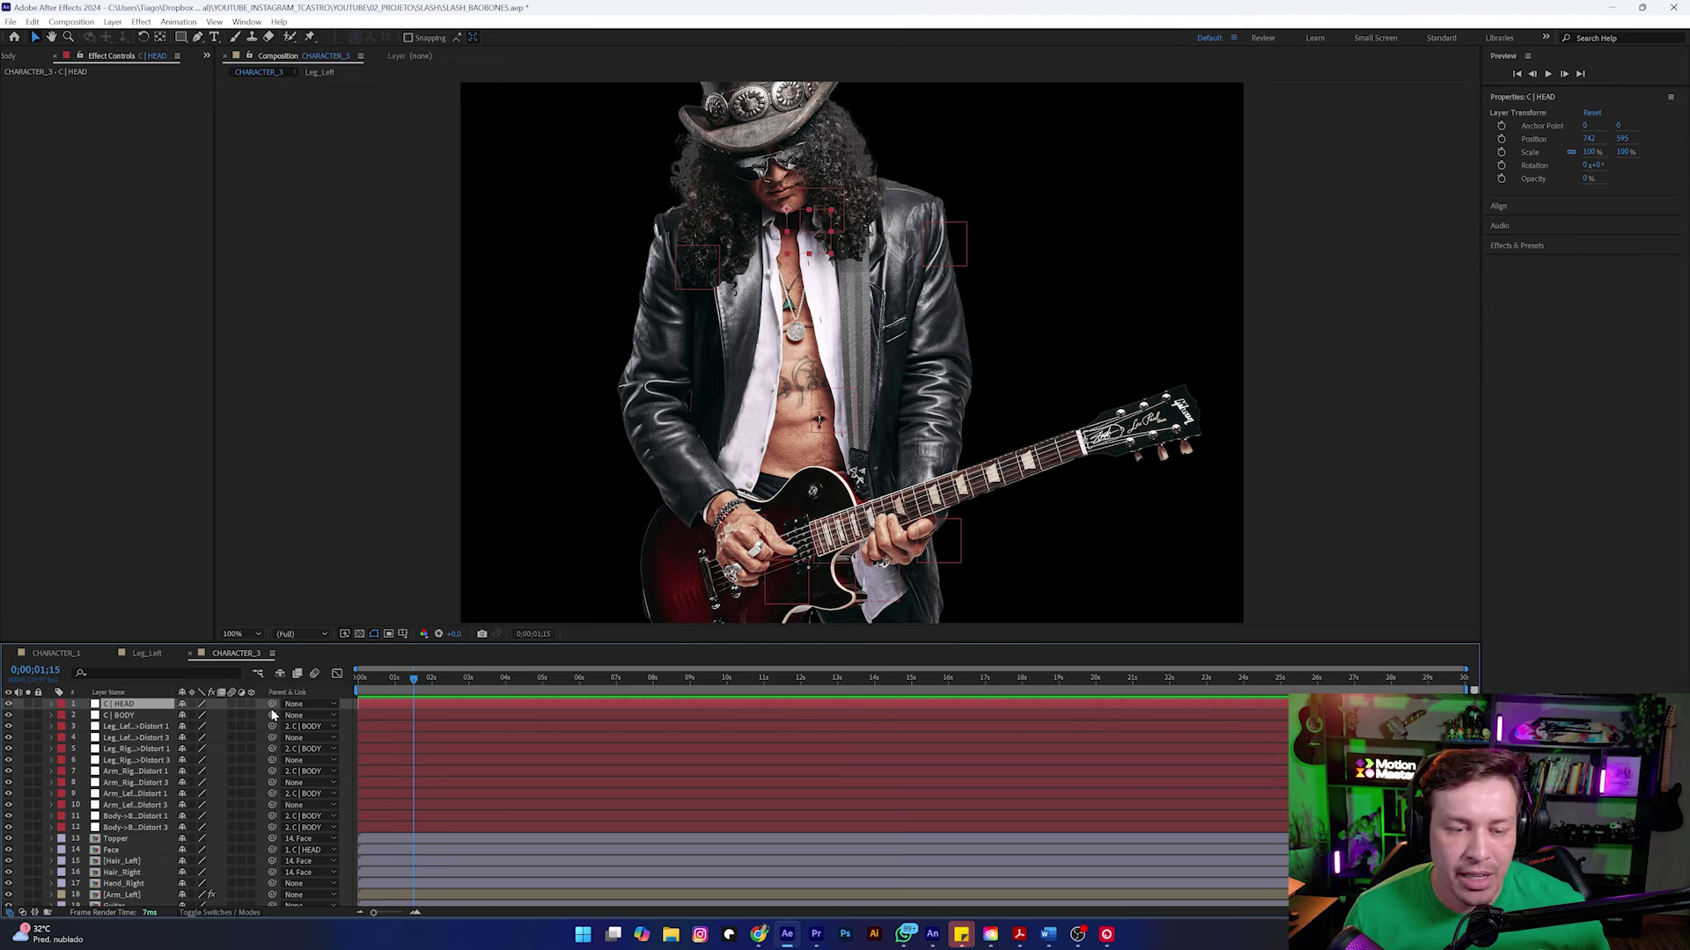
pyautogui.moveTo(206, 706)
pyautogui.mouseDown()
pyautogui.moveTo(137, 715)
pyautogui.moveTo(208, 715)
pyautogui.mouseUp()
# Step: Test-tilt the head with Rotation, then reset Rotation to 0
pyautogui.press('r')
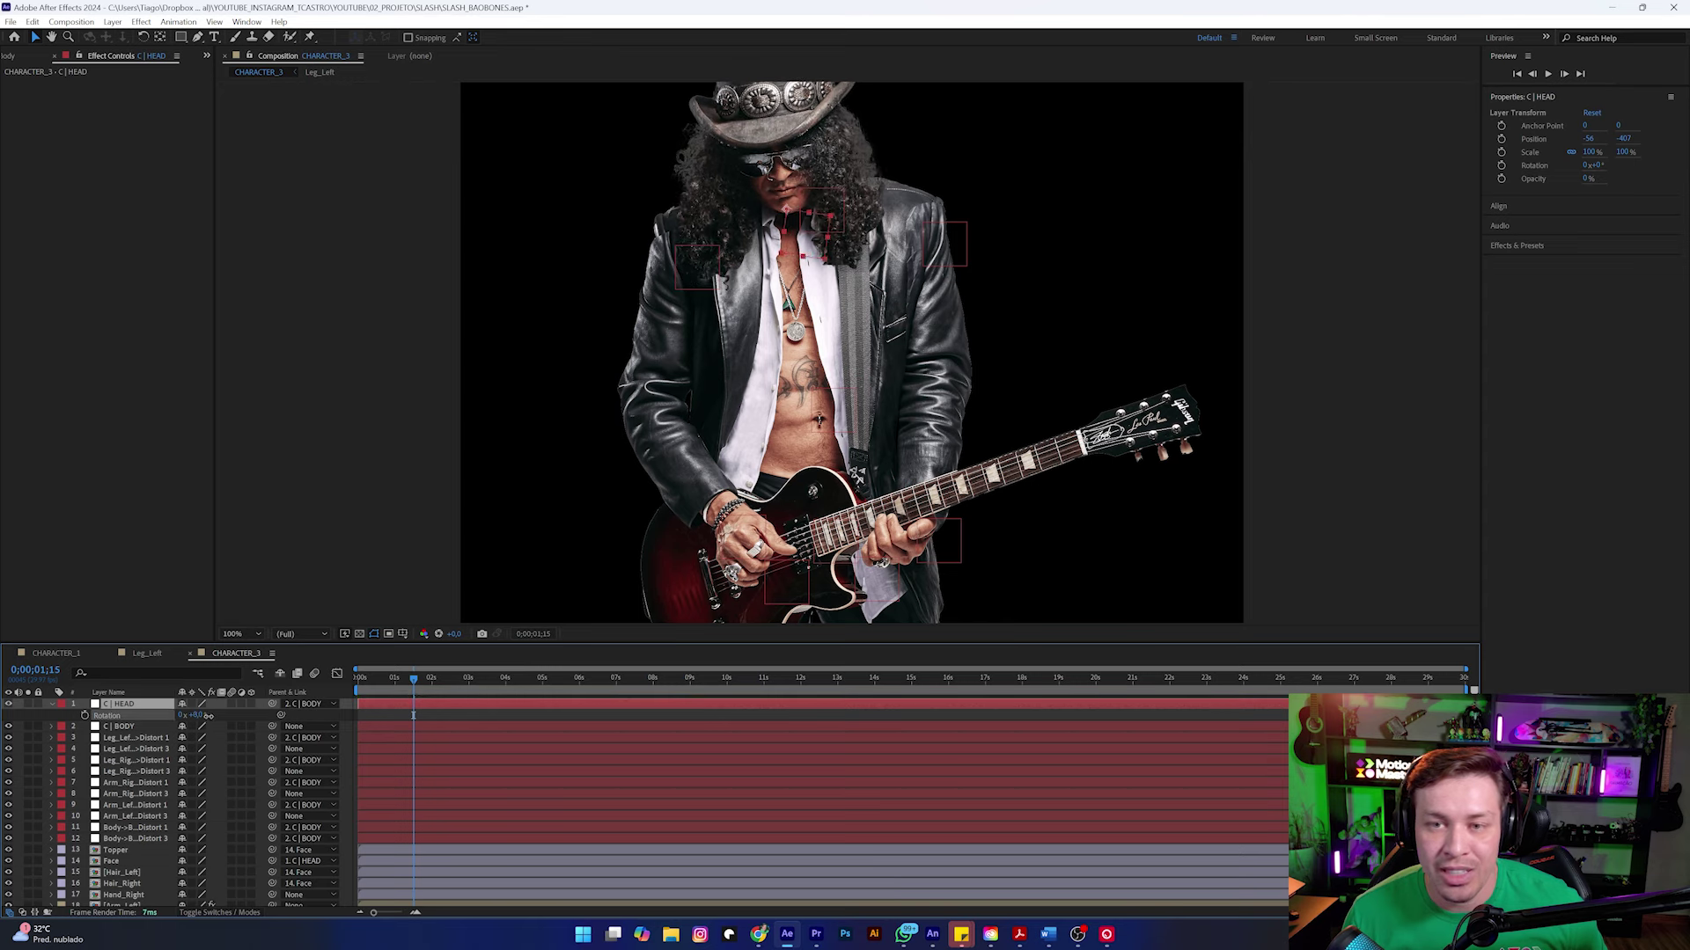
pyautogui.hotkey('ctrl', 'z')
pyautogui.press(',')
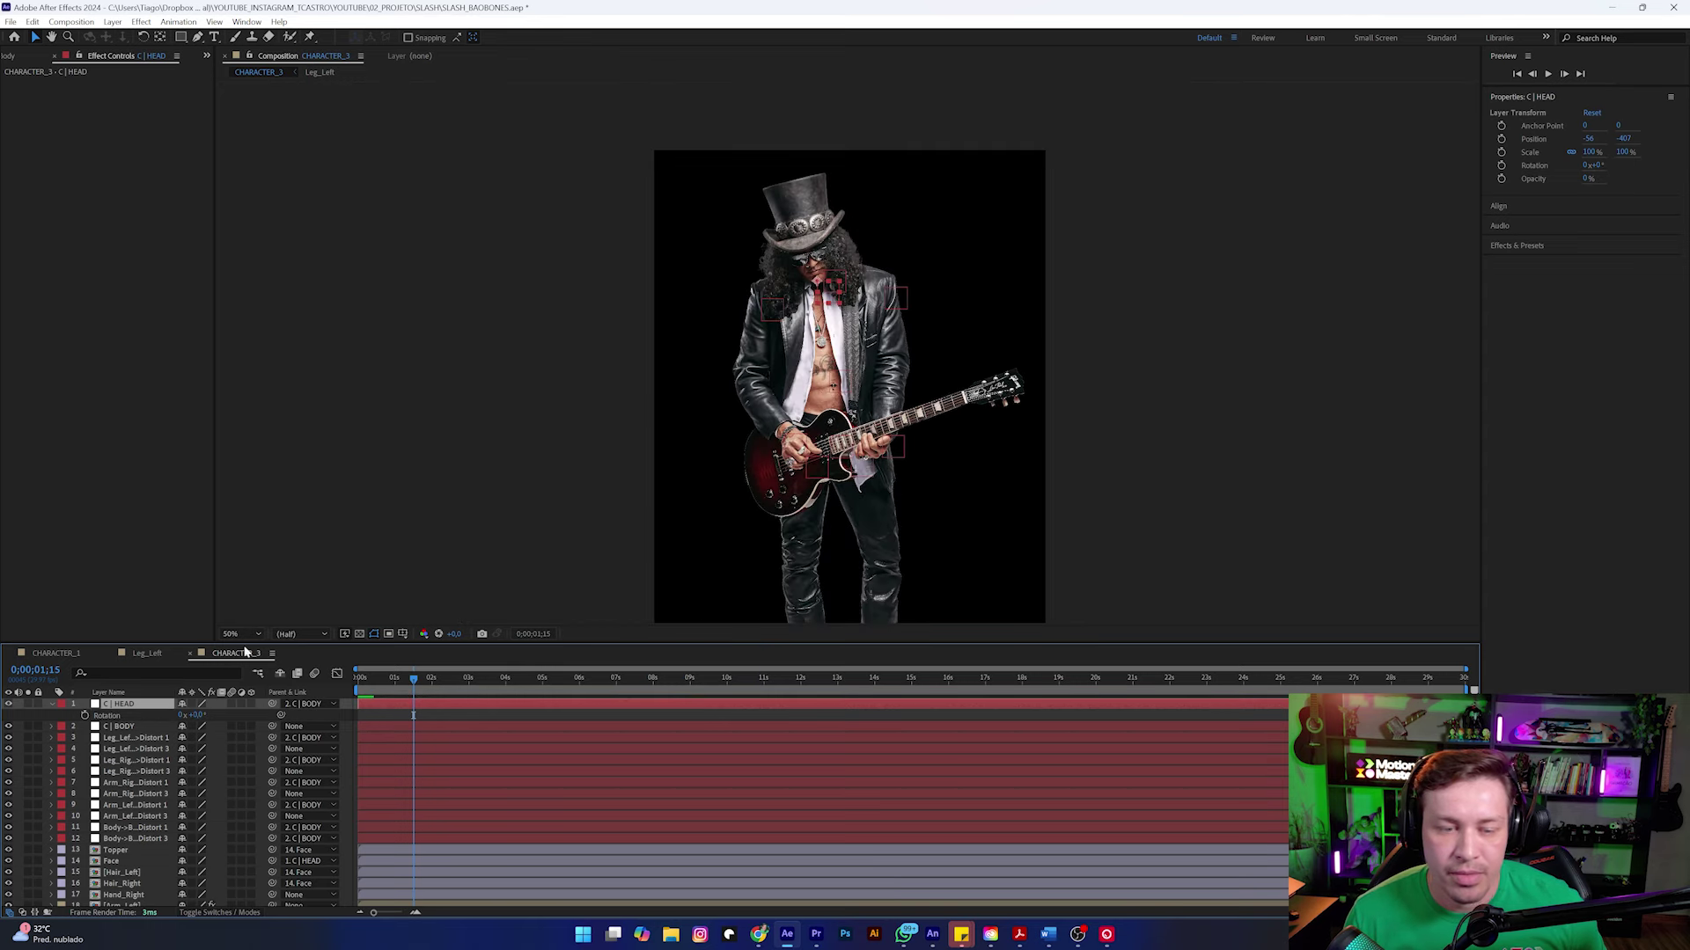
pyautogui.moveTo(198, 717); pyautogui.dragTo(211, 716)
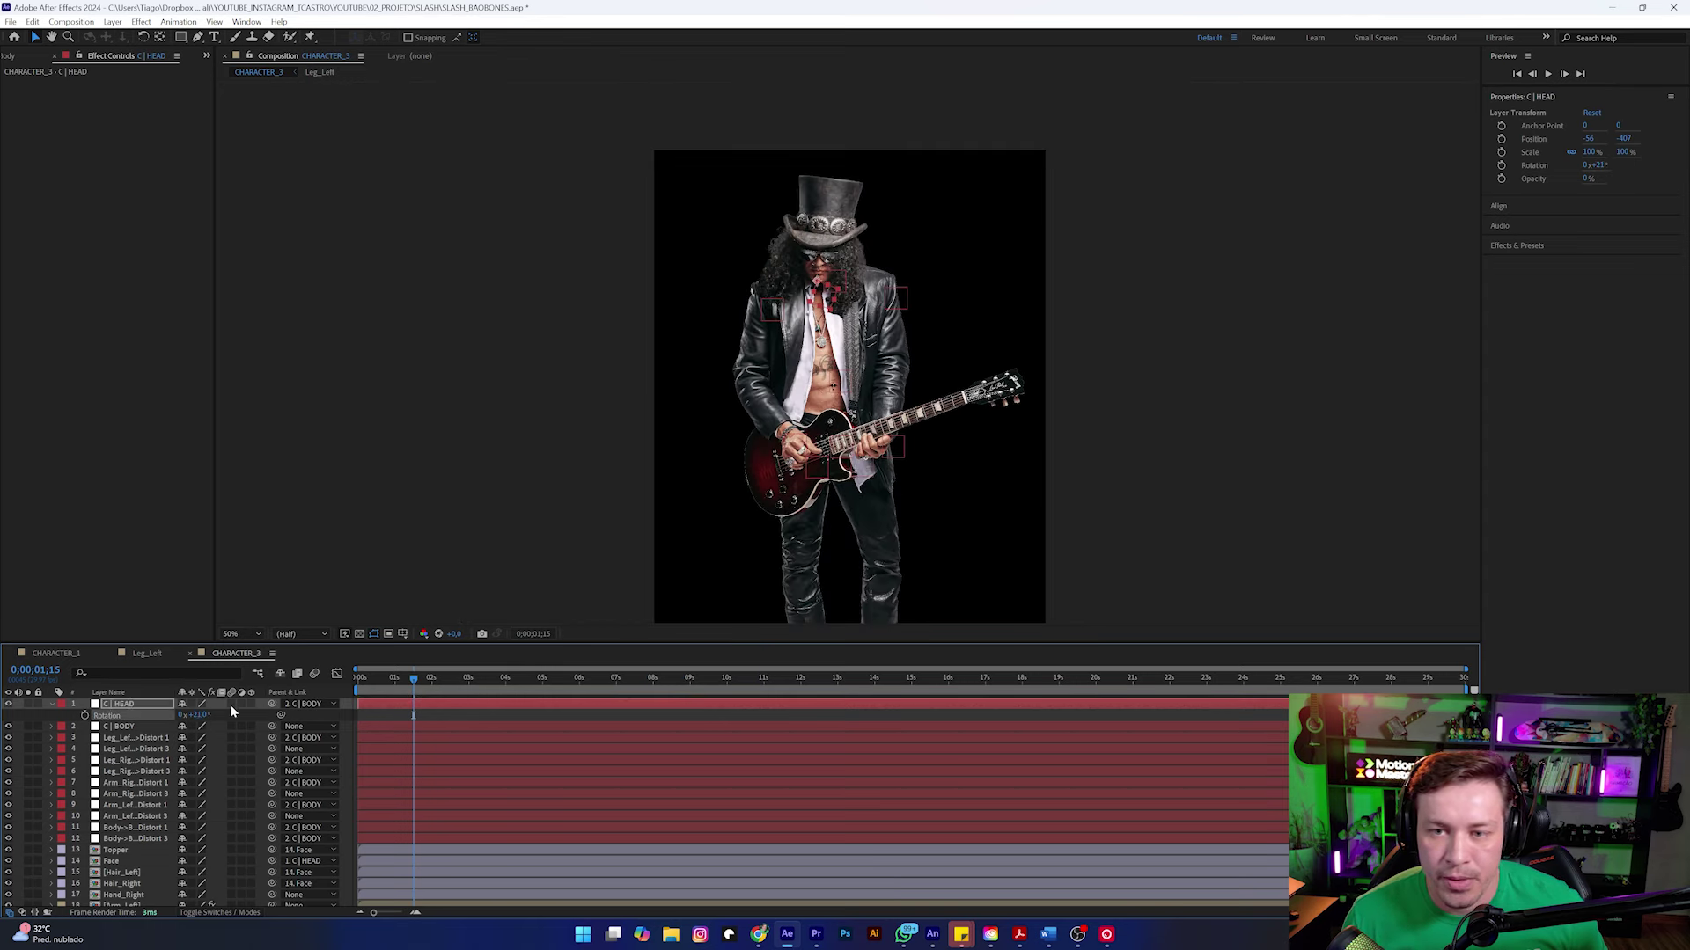
pyautogui.hotkey('ctrl', 'z')
pyautogui.click(123, 727)
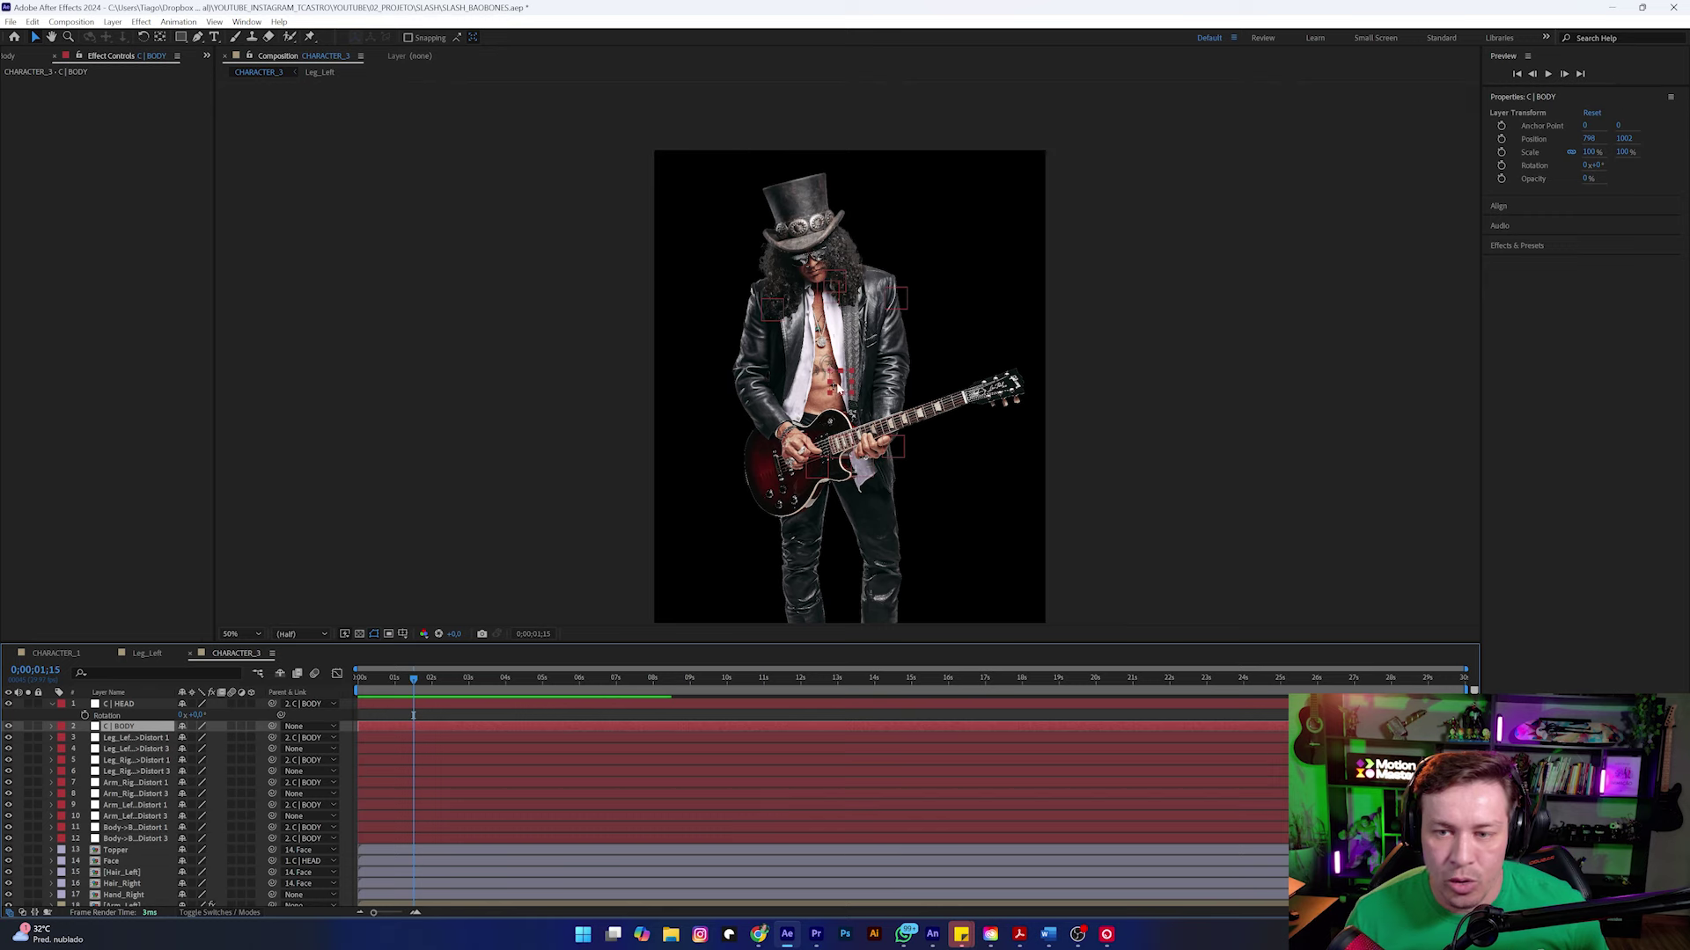
# Step: Parent Hand_Right to Arm_Right's Distort 3 bone controller
pyautogui.moveTo(851, 379)
pyautogui.mouseDown()
pyautogui.moveTo(875, 394)
pyautogui.moveTo(848, 426)
pyautogui.moveTo(828, 414)
pyautogui.moveTo(865, 475)
pyautogui.moveTo(860, 373)
pyautogui.moveTo(883, 368)
pyautogui.moveTo(872, 384)
pyautogui.mouseUp()
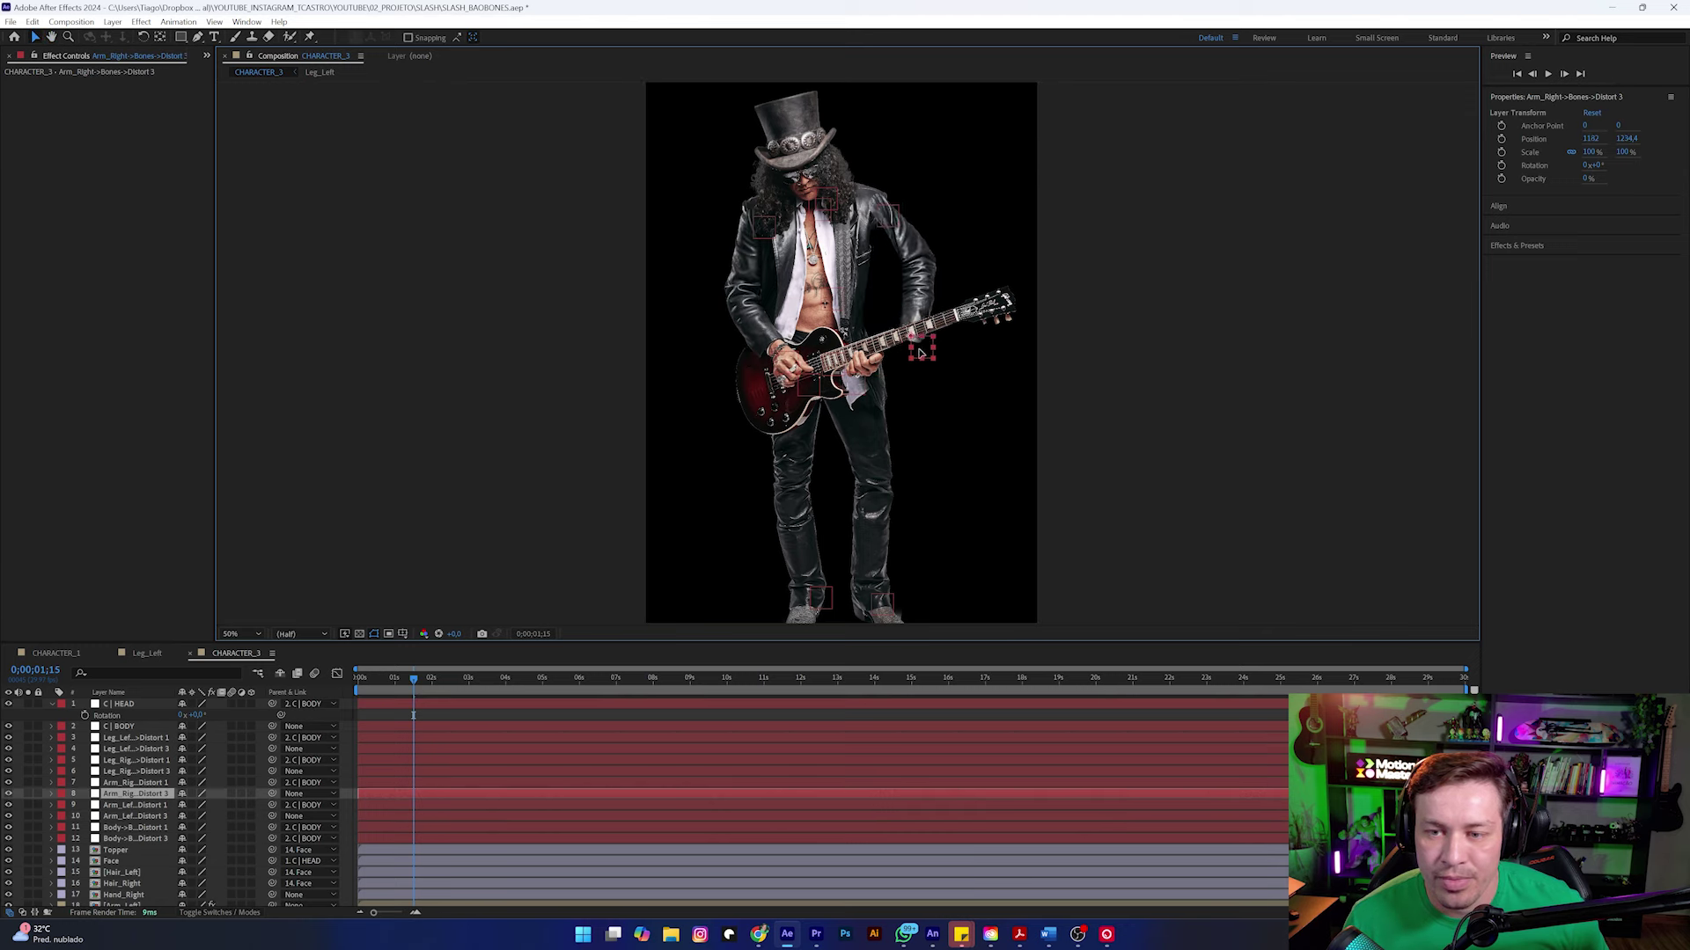
pyautogui.scroll(2, 871, 384)
pyautogui.click(876, 379)
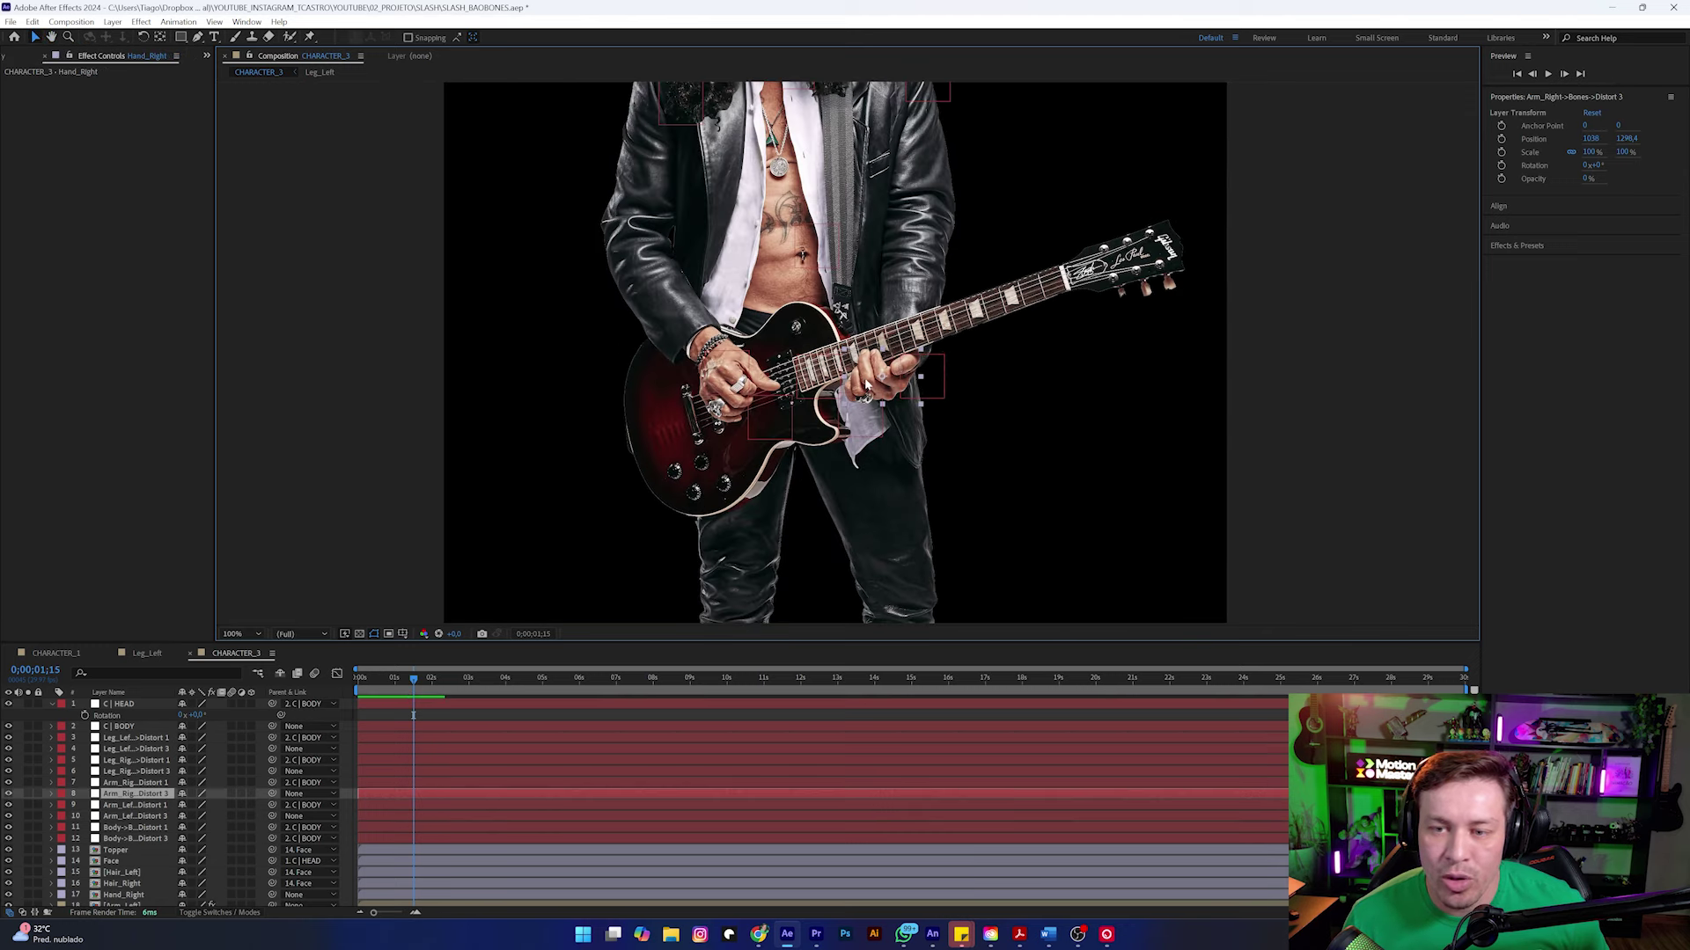
pyautogui.click(930, 376)
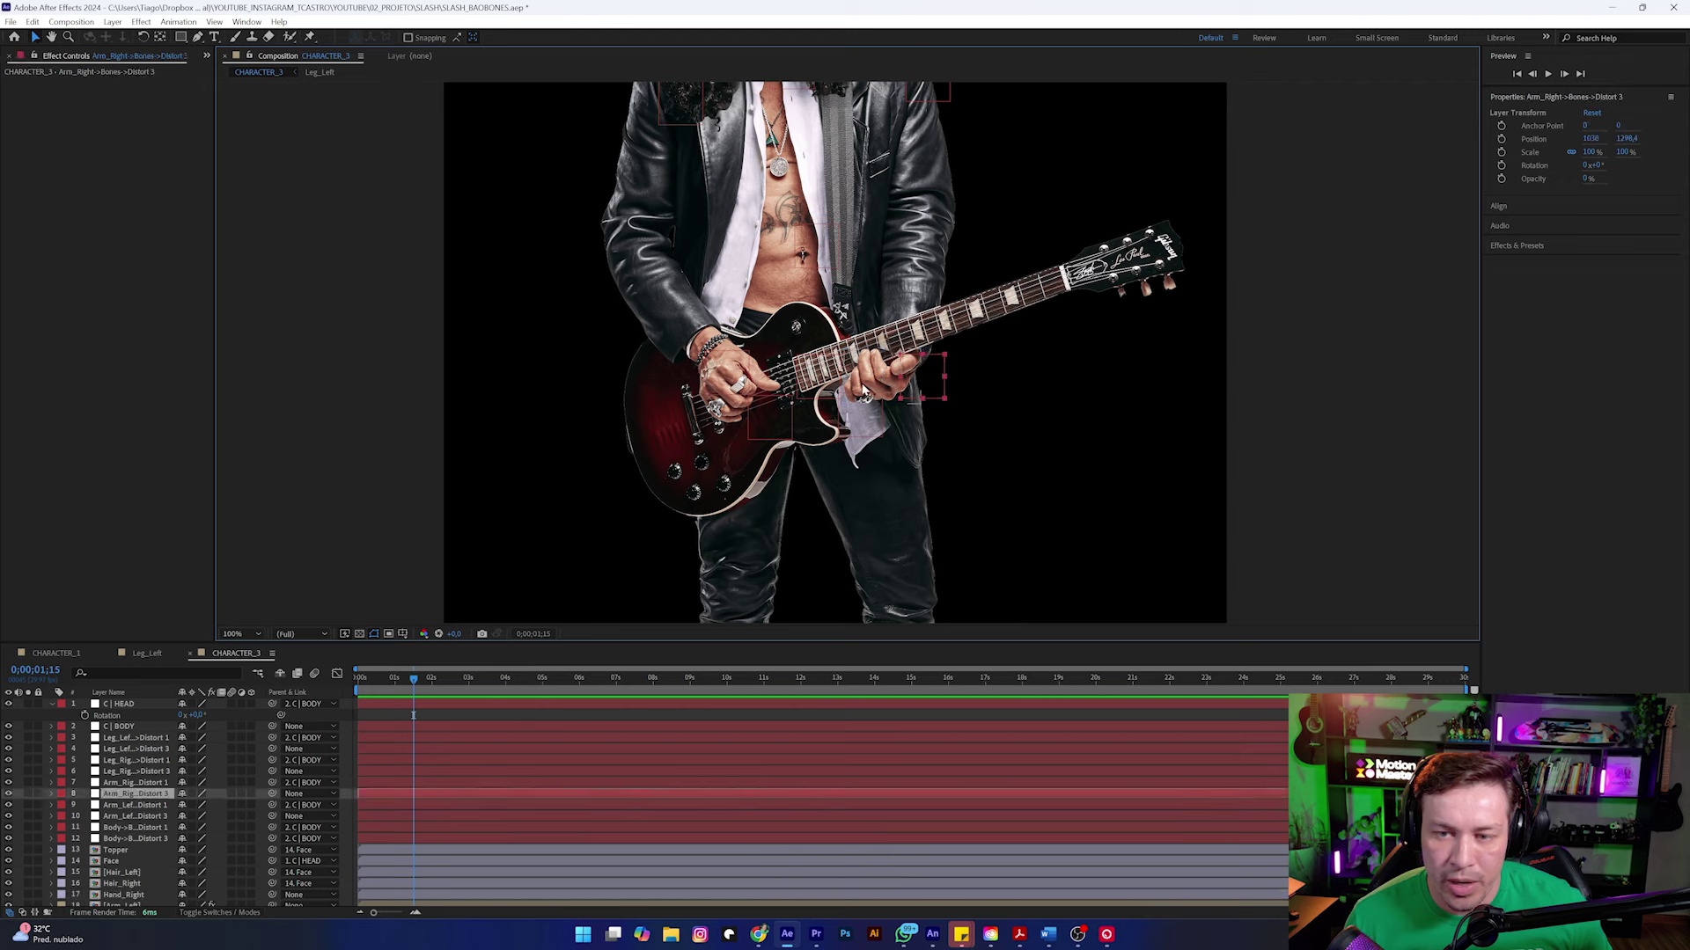
pyautogui.click(864, 391)
pyautogui.scroll(-1, 220, 827)
pyautogui.moveTo(272, 860); pyautogui.dragTo(136, 762)
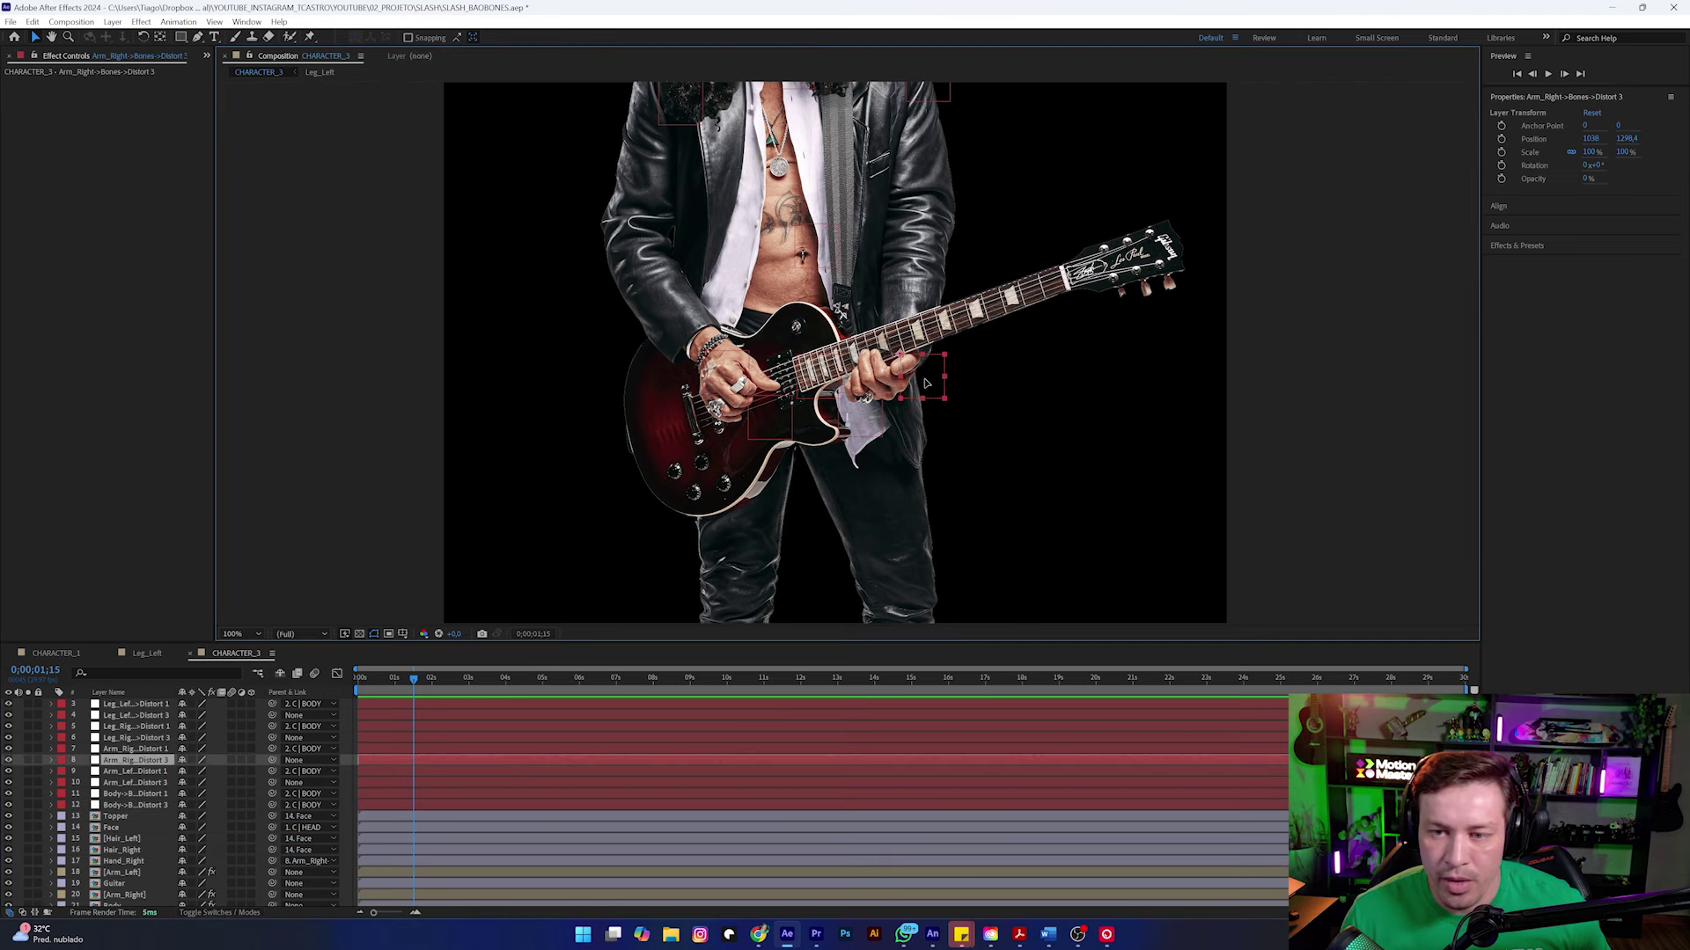
# Step: Test the rig by sliding the hand along the guitar neck and reposing the legs
pyautogui.moveTo(934, 378); pyautogui.dragTo(995, 349)
pyautogui.scroll(-2, 948, 361)
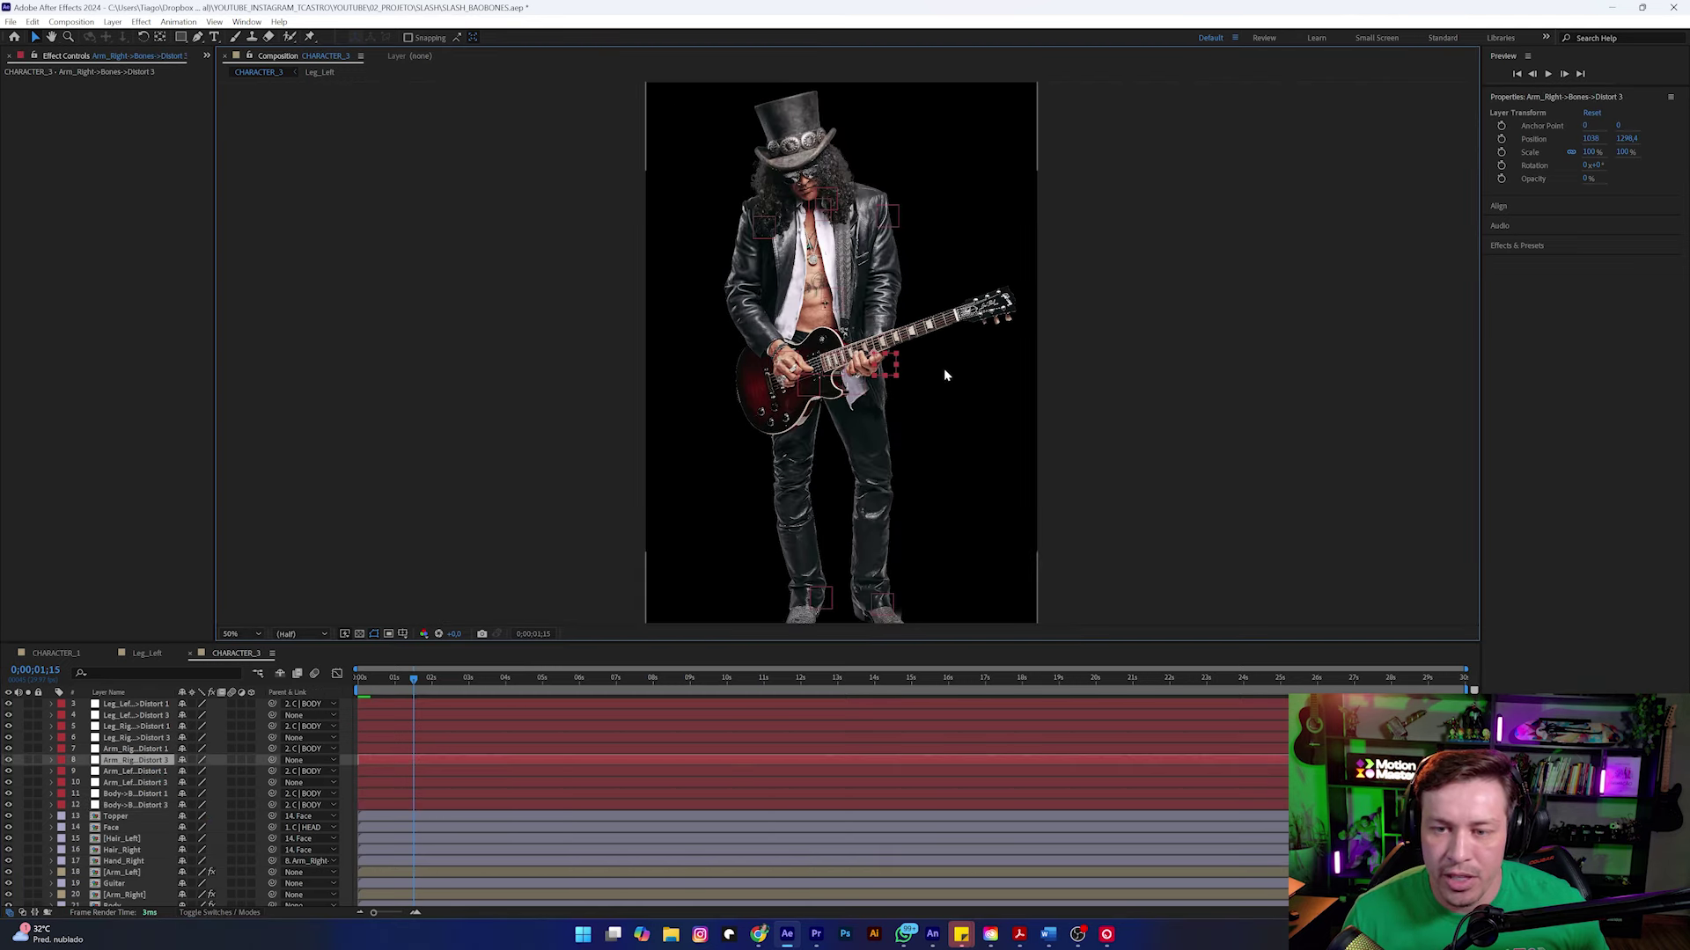
pyautogui.scroll(-2, 792, 449)
pyautogui.click(768, 444)
pyautogui.moveTo(767, 445)
pyautogui.mouseDown()
pyautogui.moveTo(817, 498)
pyautogui.moveTo(892, 501)
pyautogui.mouseUp()
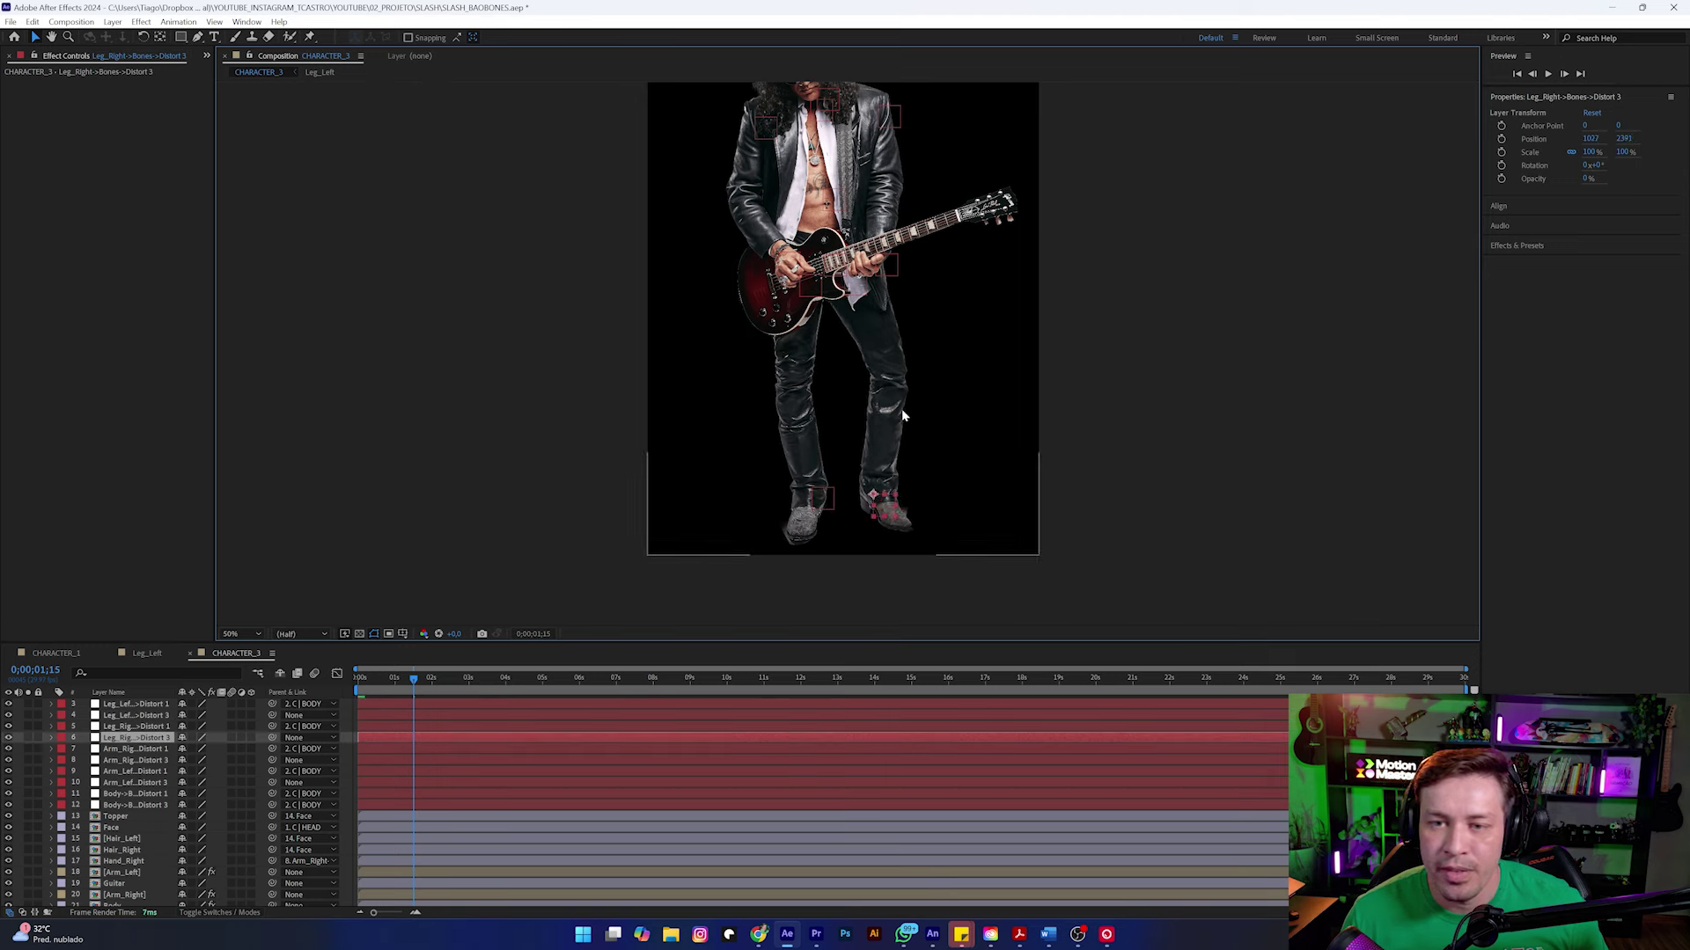
pyautogui.moveTo(898, 403); pyautogui.dragTo(858, 433)
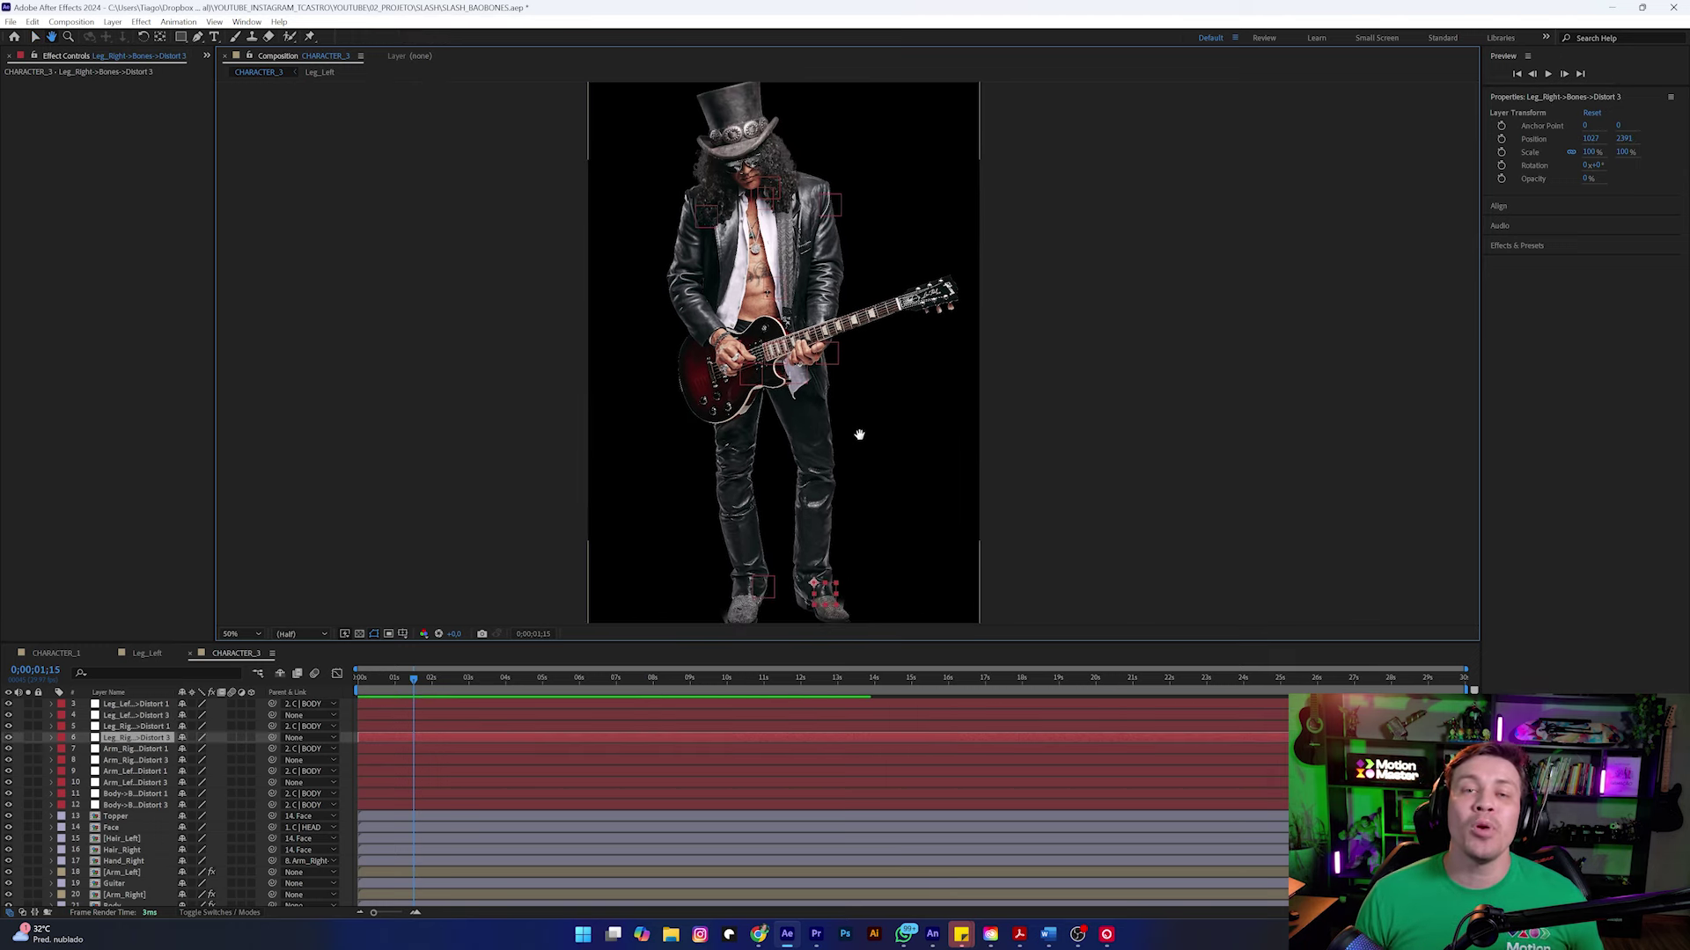